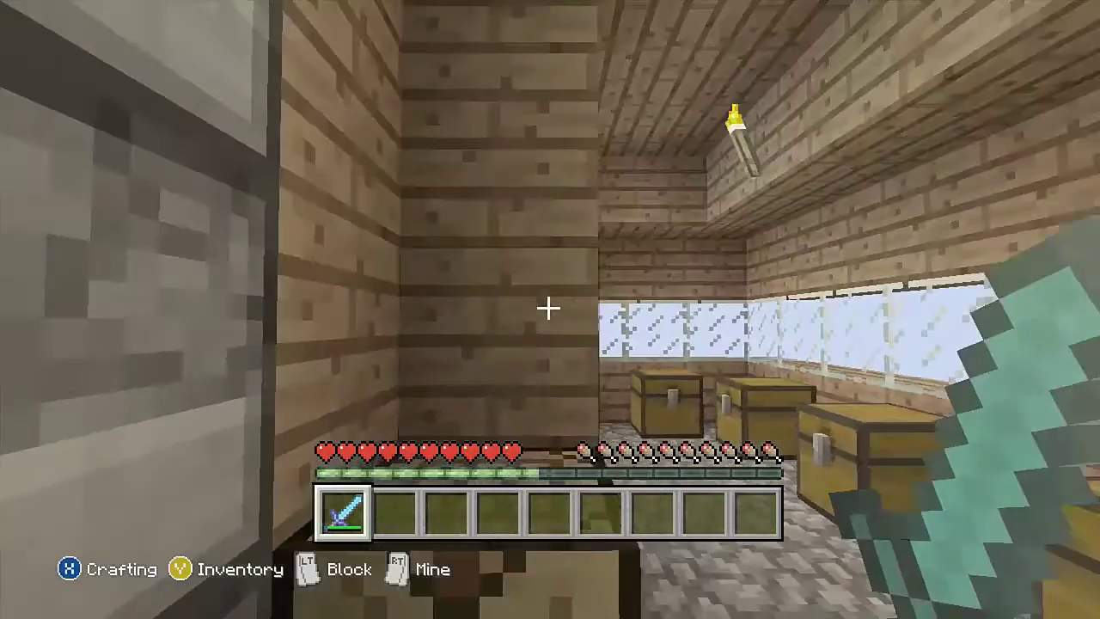
Step: Check the diamond sword's enchantments in the inventory and save the Minecraft world over its previous save
key("e")
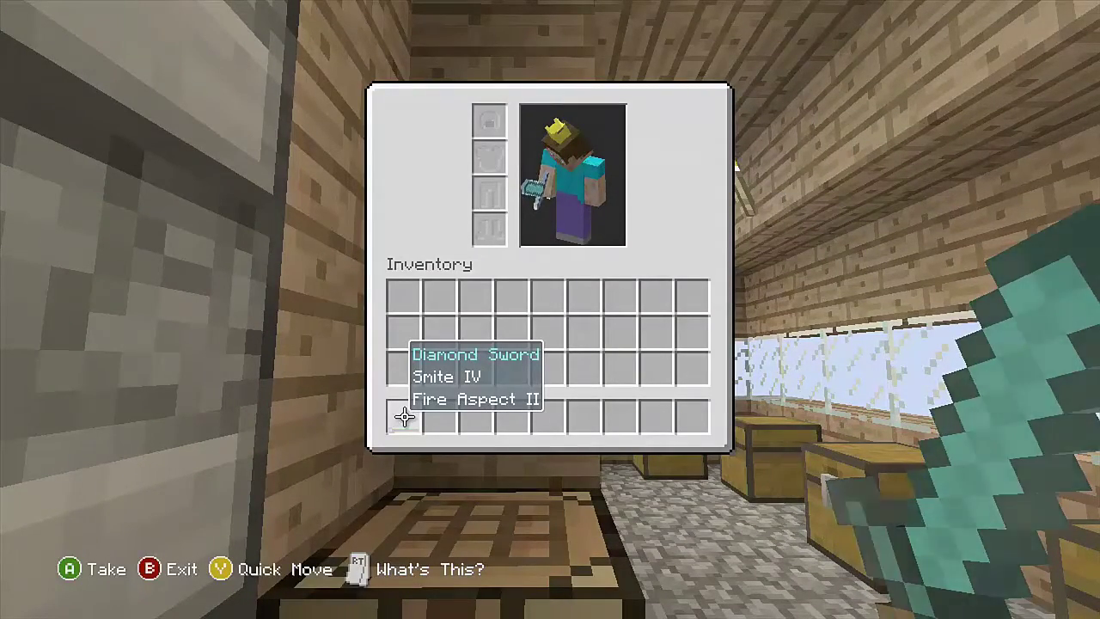
key("e")
key("Escape")
key("Up")
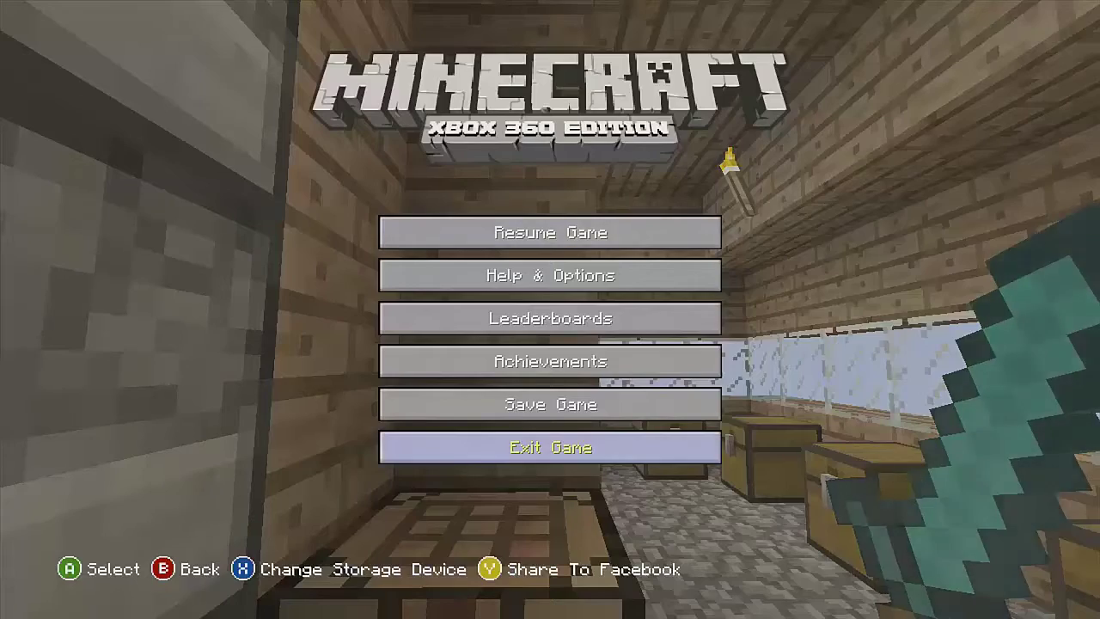
key("Return")
key("Escape")
key("Up")
key("Return")
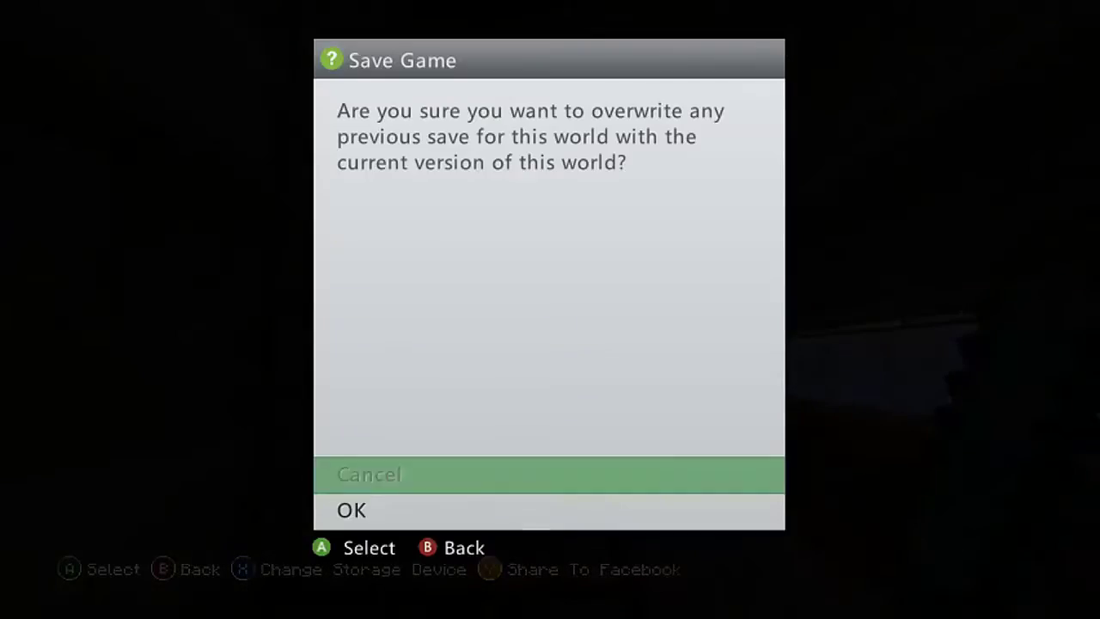
key("Down")
key("Return")
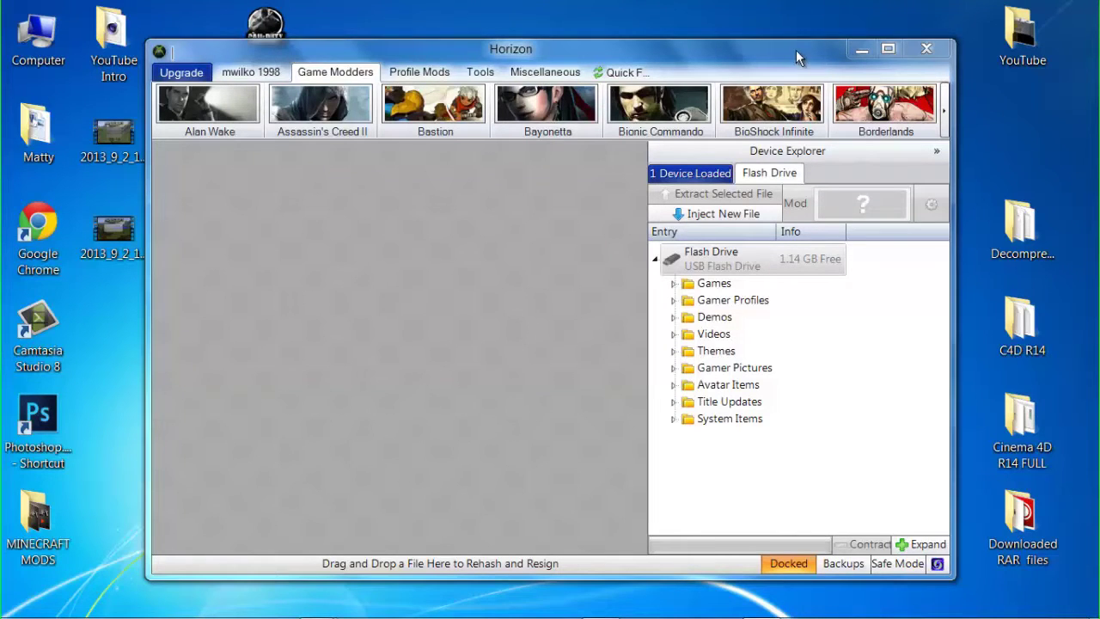
Step: Open the Minecraft saved game TU12 from the flash drive's games as a package in Horizon
left_click_drag(795, 50, 794, 125)
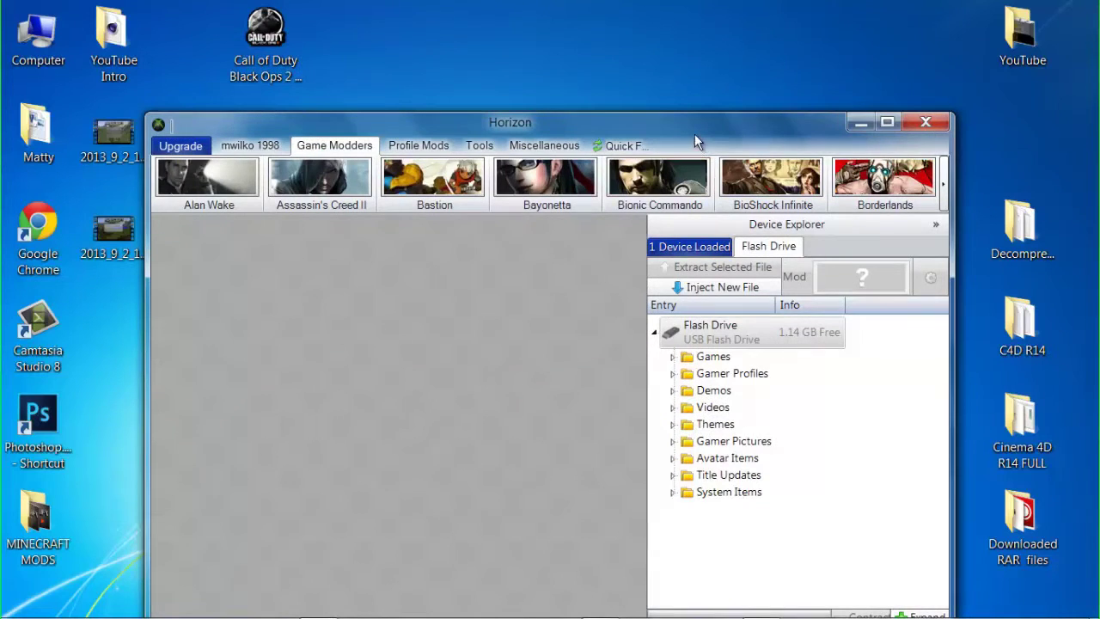
left_click_drag(689, 124, 675, 52)
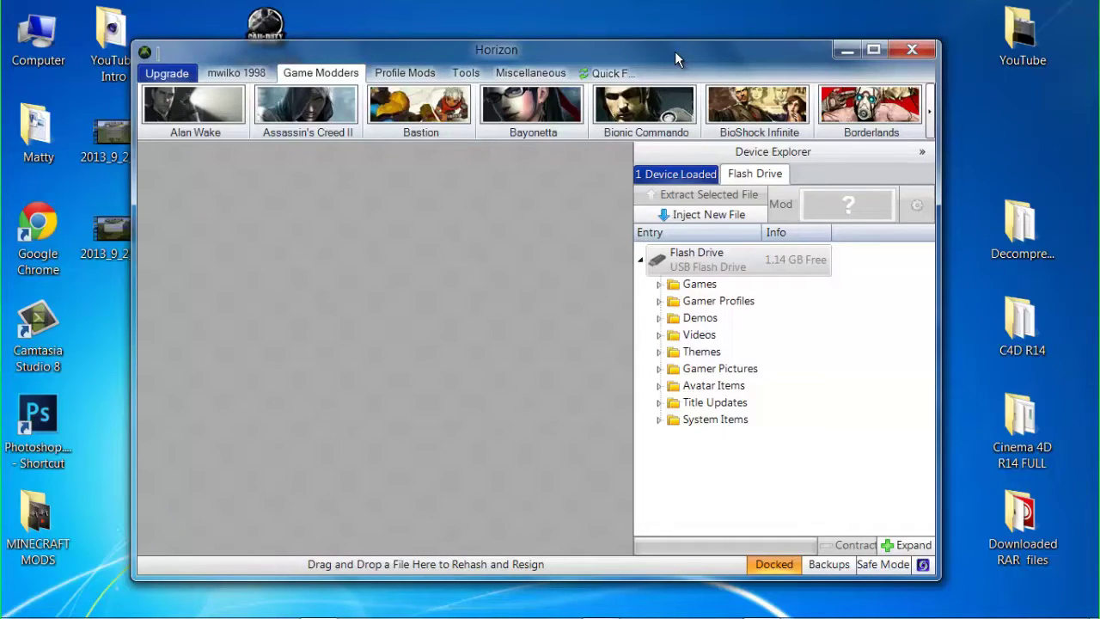
left_click(660, 285)
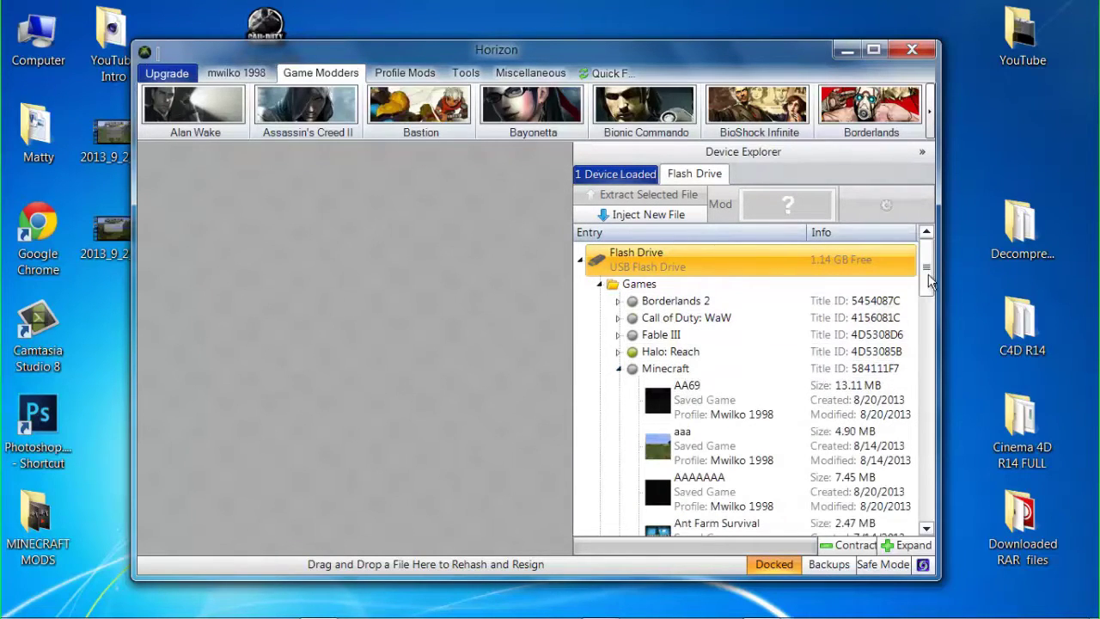
left_click_drag(926, 270, 934, 453)
left_click(741, 456)
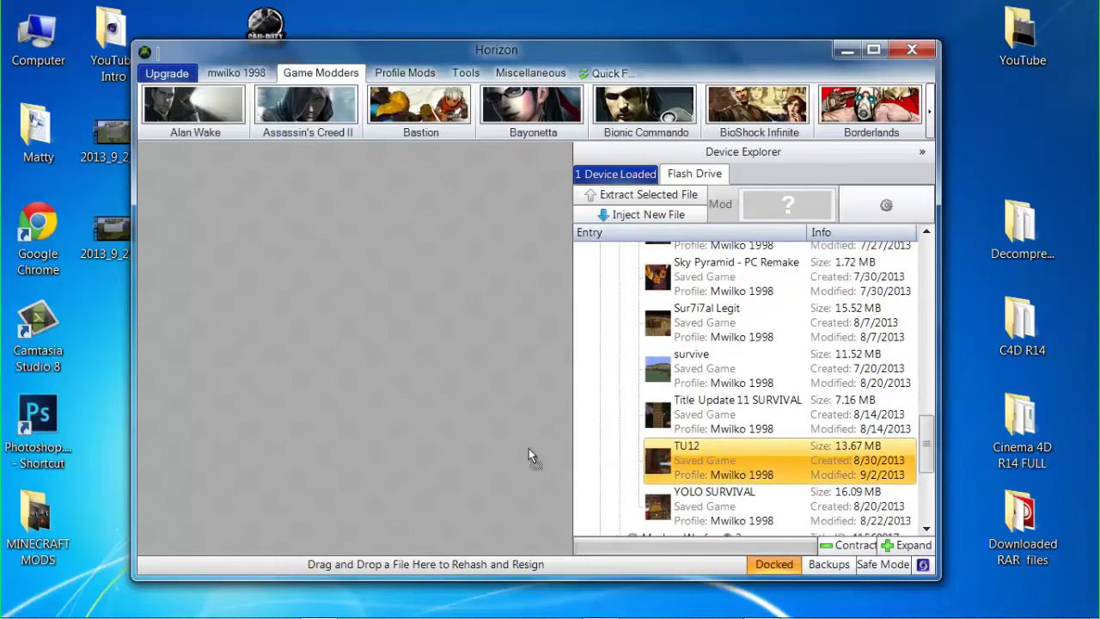
left_click_drag(443, 392, 393, 338)
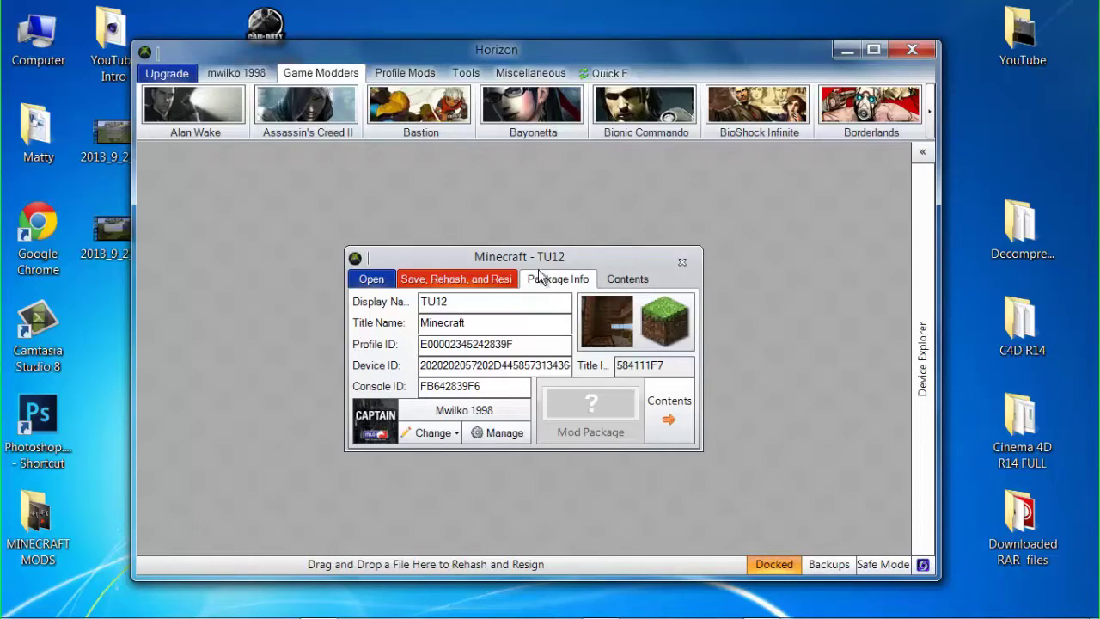
Step: Extract savegame.dat from the contents of the TU12 package to the desktop
left_click(613, 279)
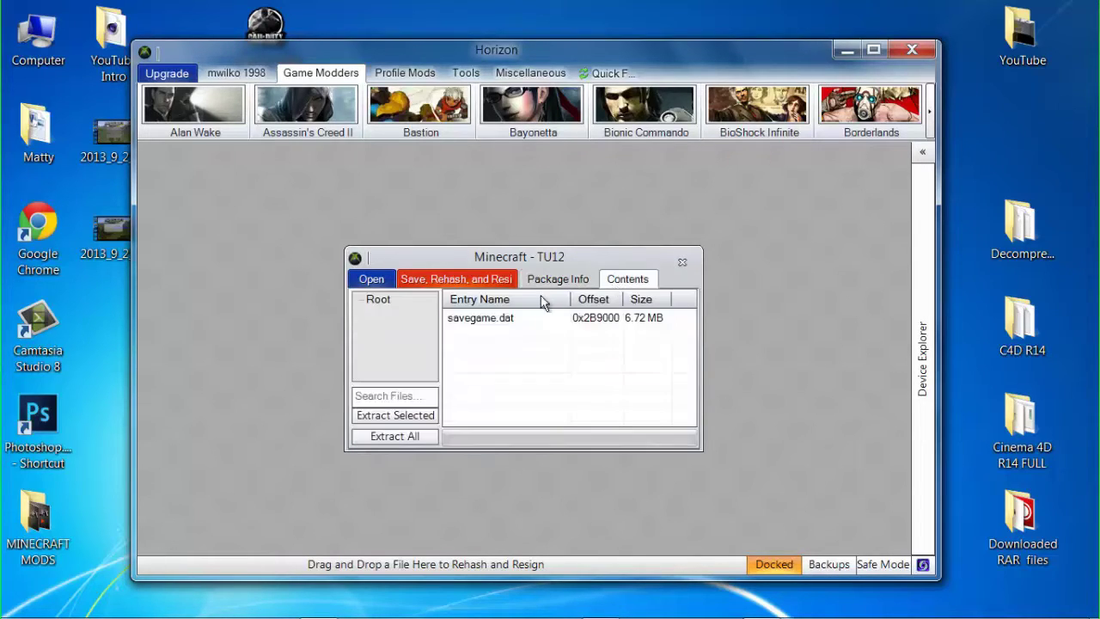
left_click(506, 319)
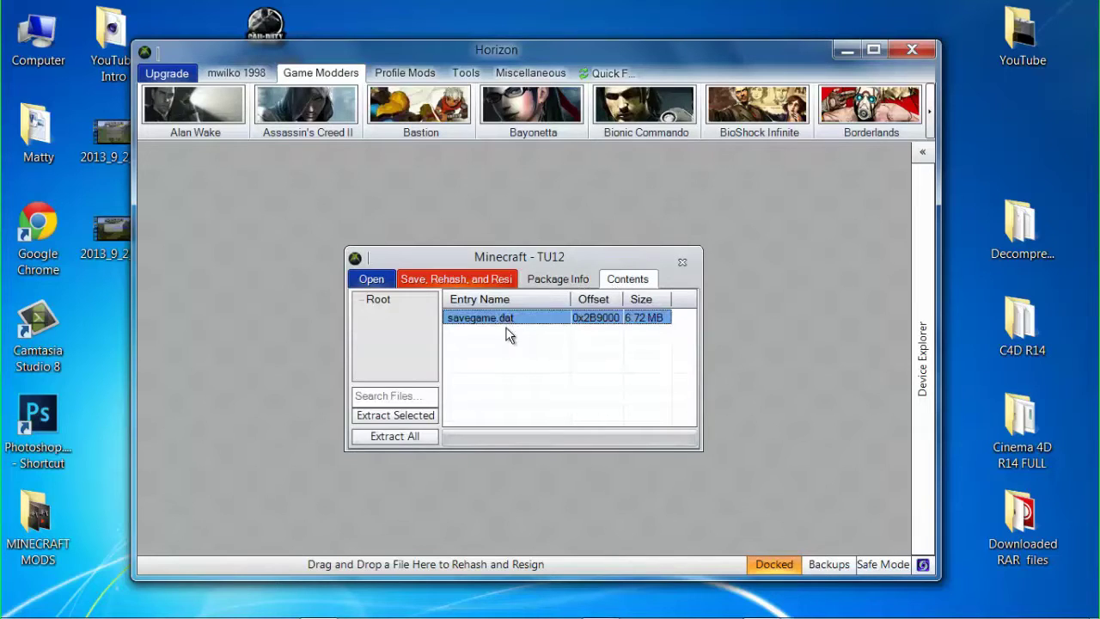
left_click(412, 416)
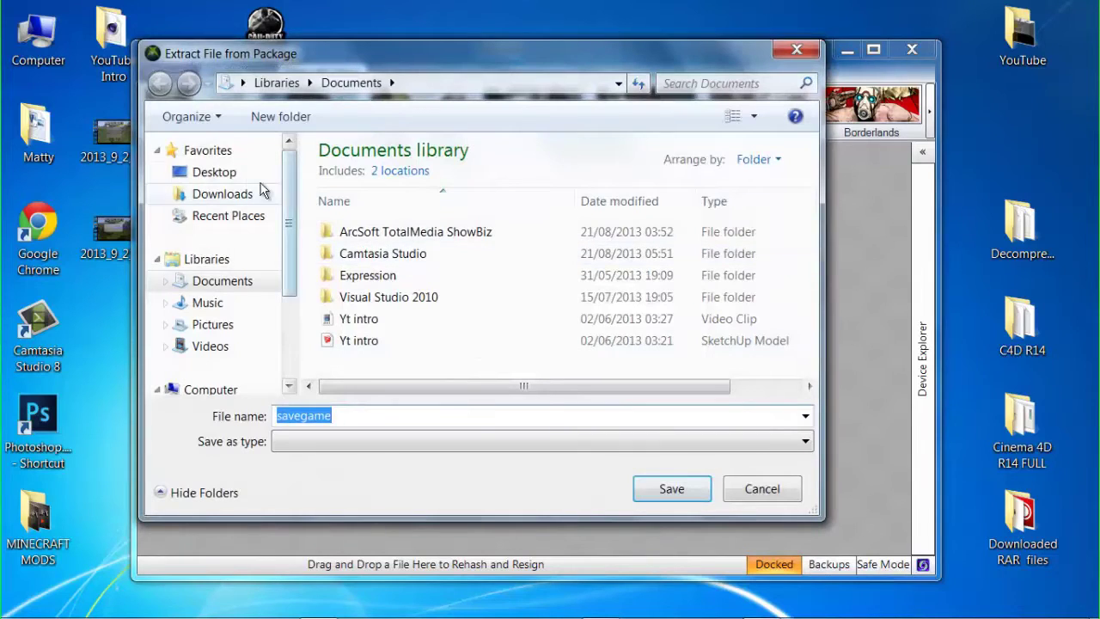
left_click(245, 174)
left_click(679, 487)
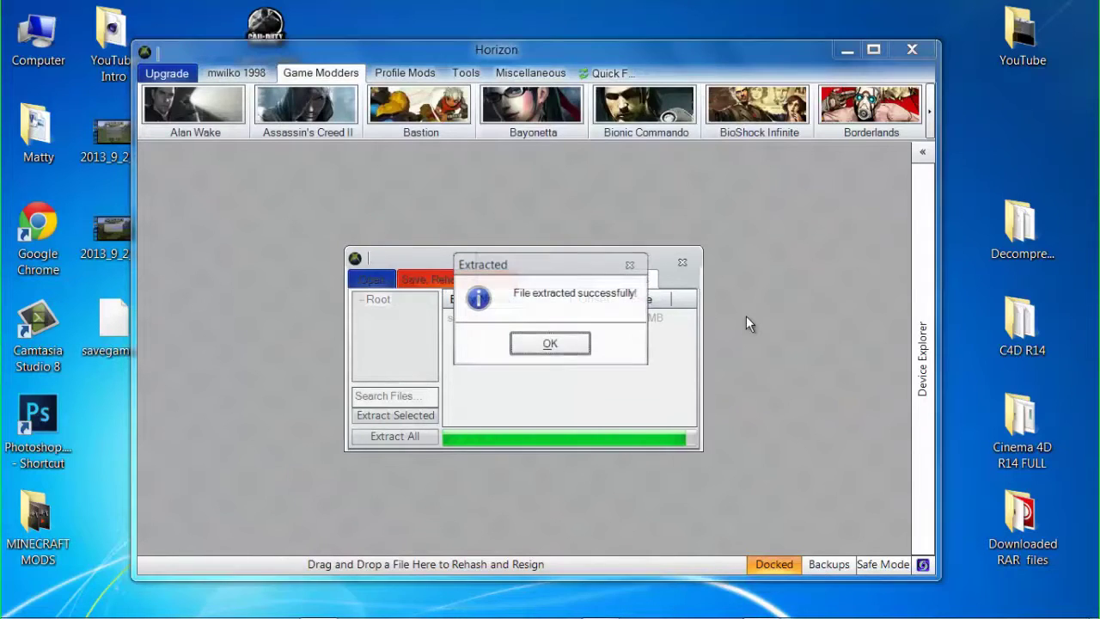
left_click(574, 346)
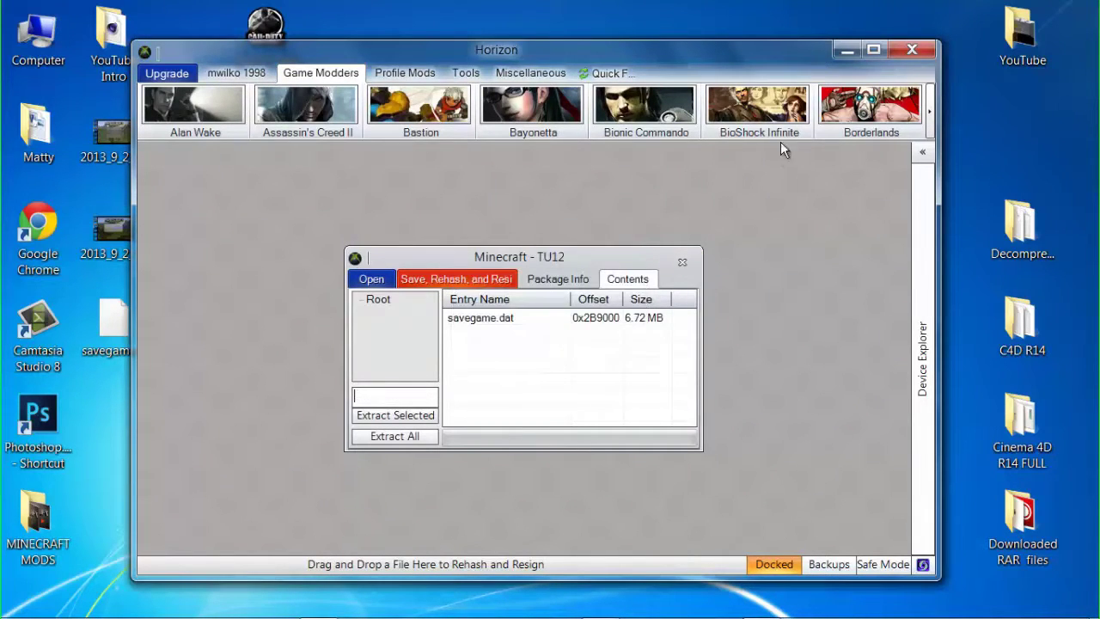
Step: Move savegame.dat from the desktop into the XBLA Minecraft Save Extractor folder and unpack it with Extract Save Data
left_click(848, 50)
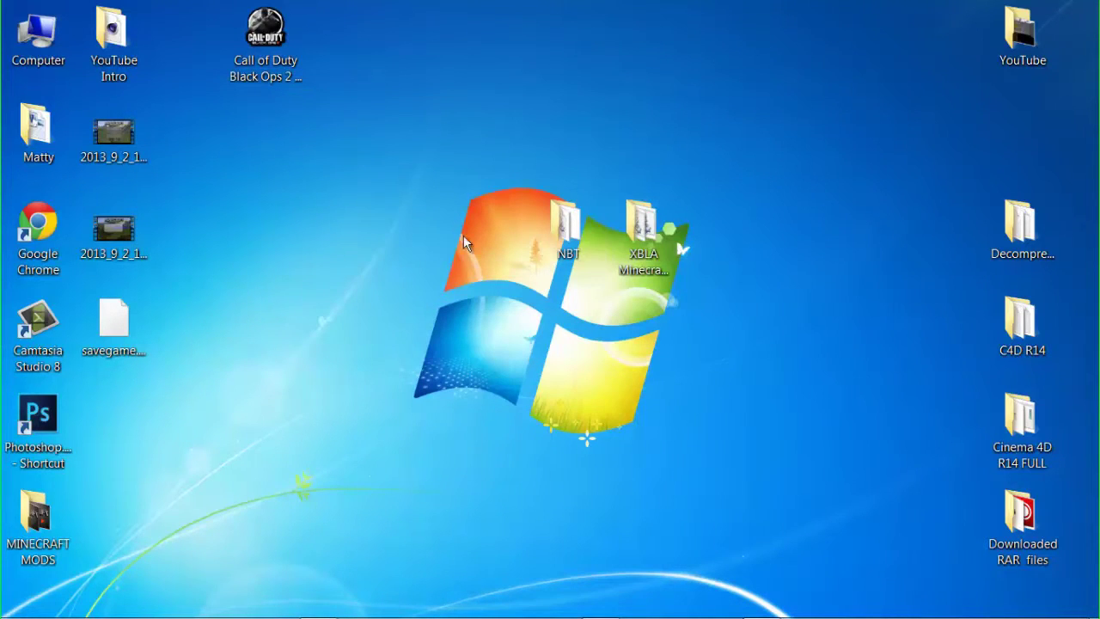
left_click_drag(520, 172, 569, 185)
left_click_drag(494, 161, 499, 163)
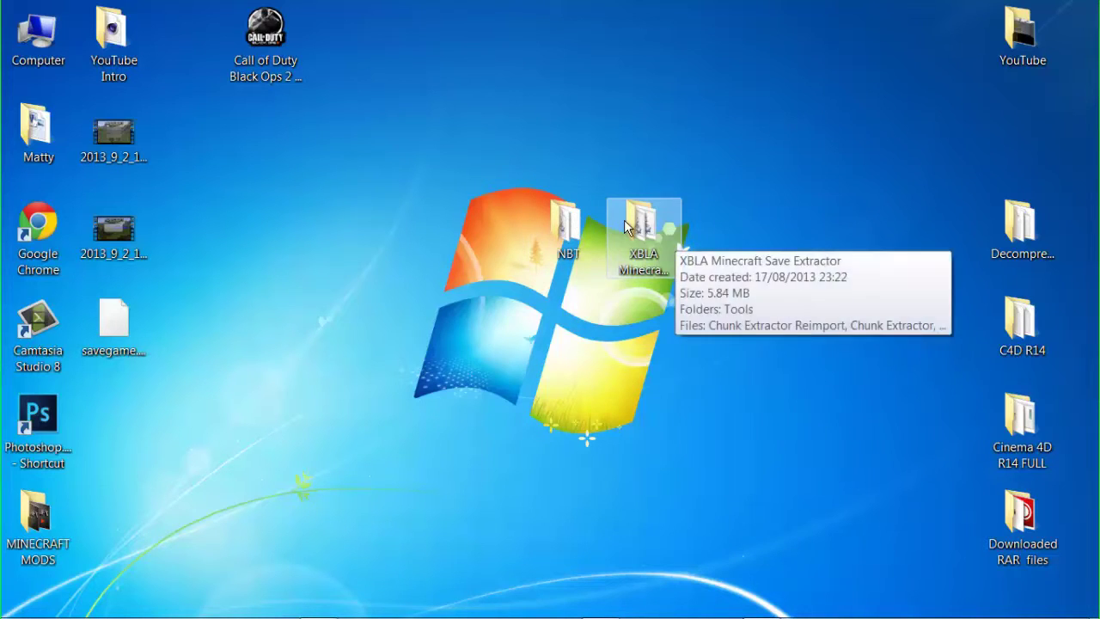
double_click(625, 228)
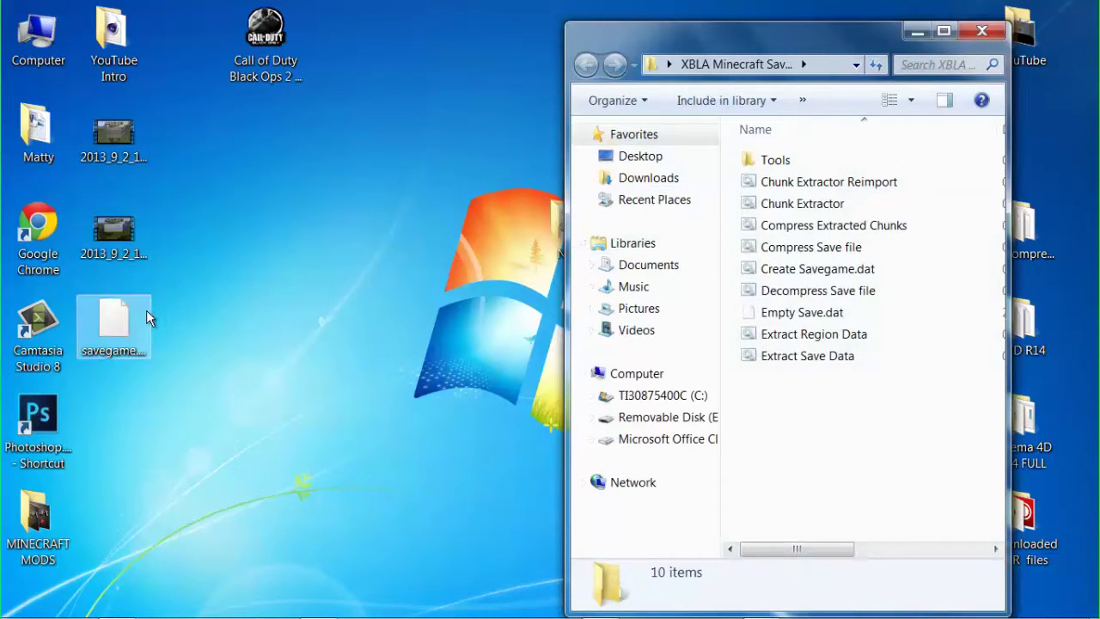
left_click_drag(138, 315, 830, 415)
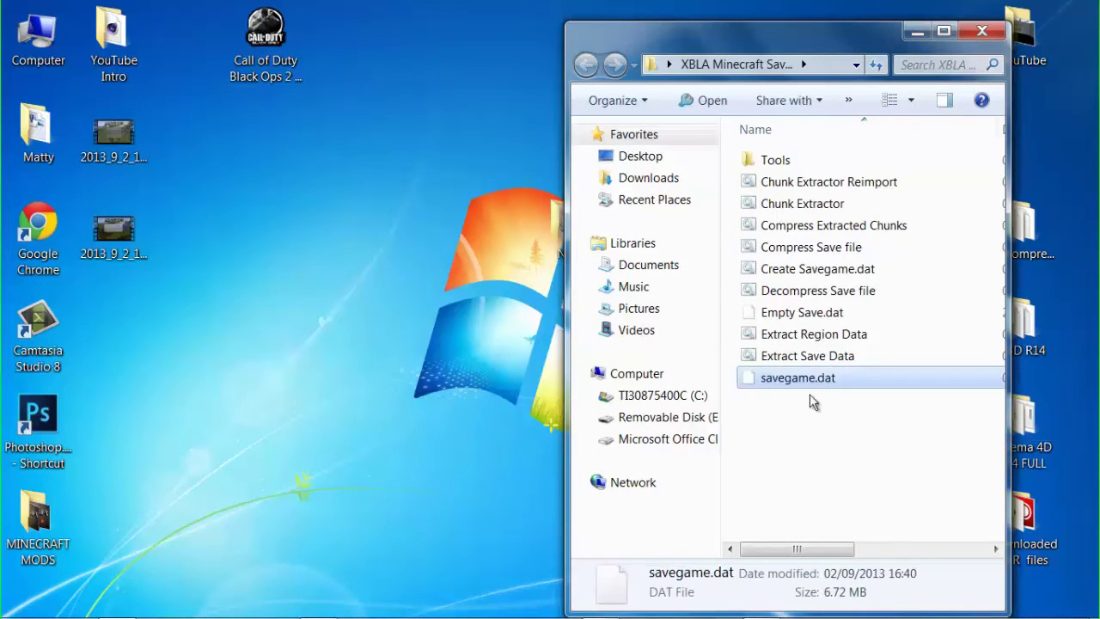
left_click(811, 397)
left_click_drag(806, 385, 824, 361)
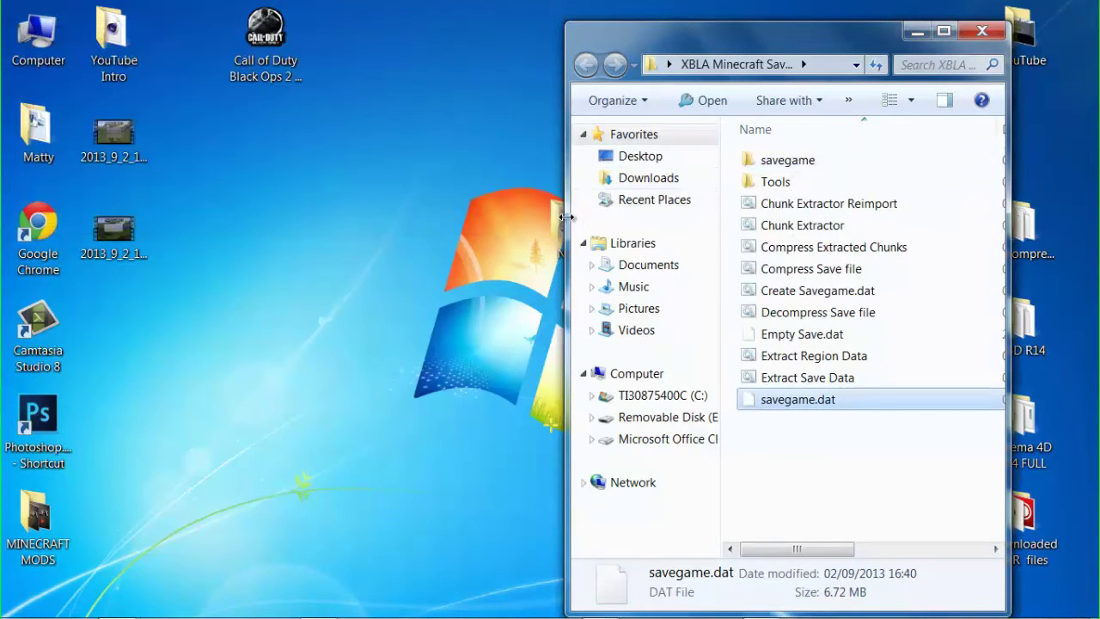
Step: Launch NBTExplorer from the NBT folder, load the extracted savegame folder into it, and maximize its window
left_click(516, 217)
double_click(512, 219)
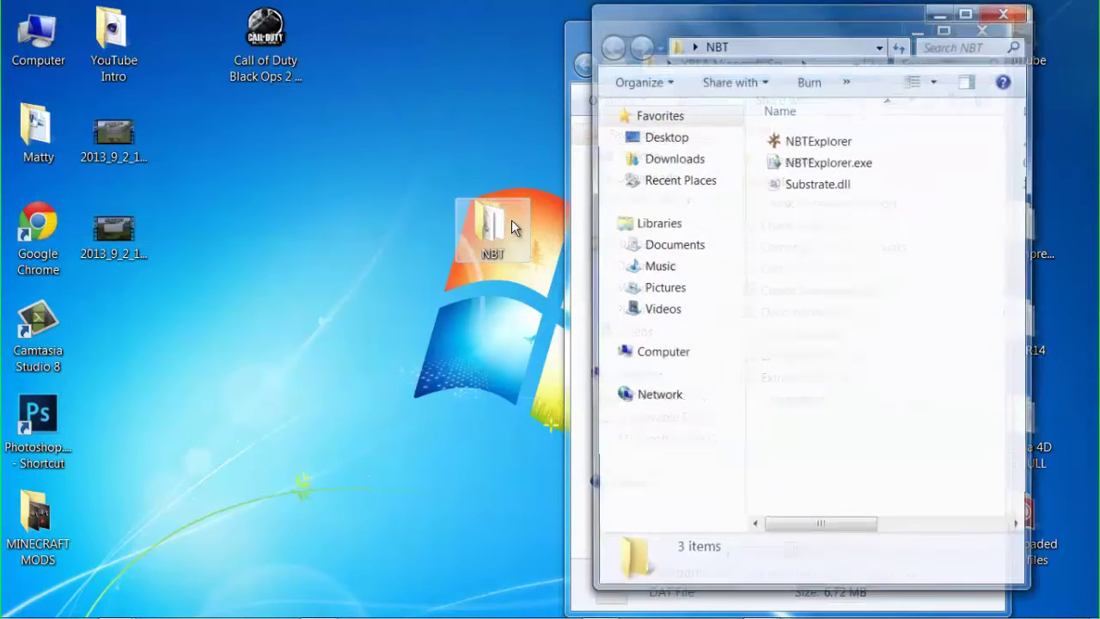
left_click(835, 143)
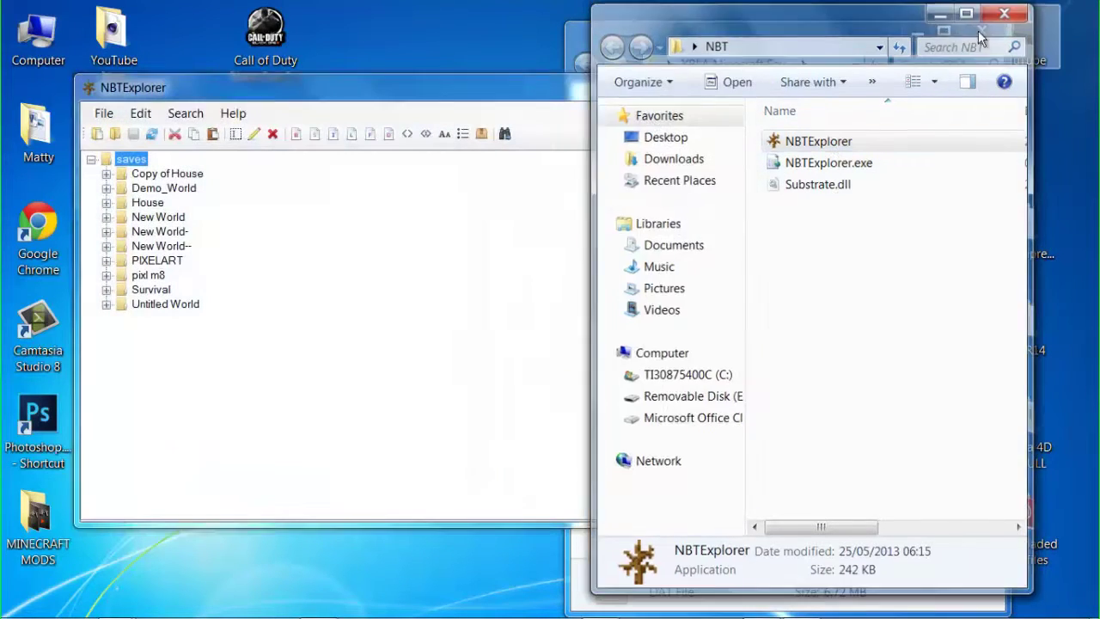
left_click(1008, 12)
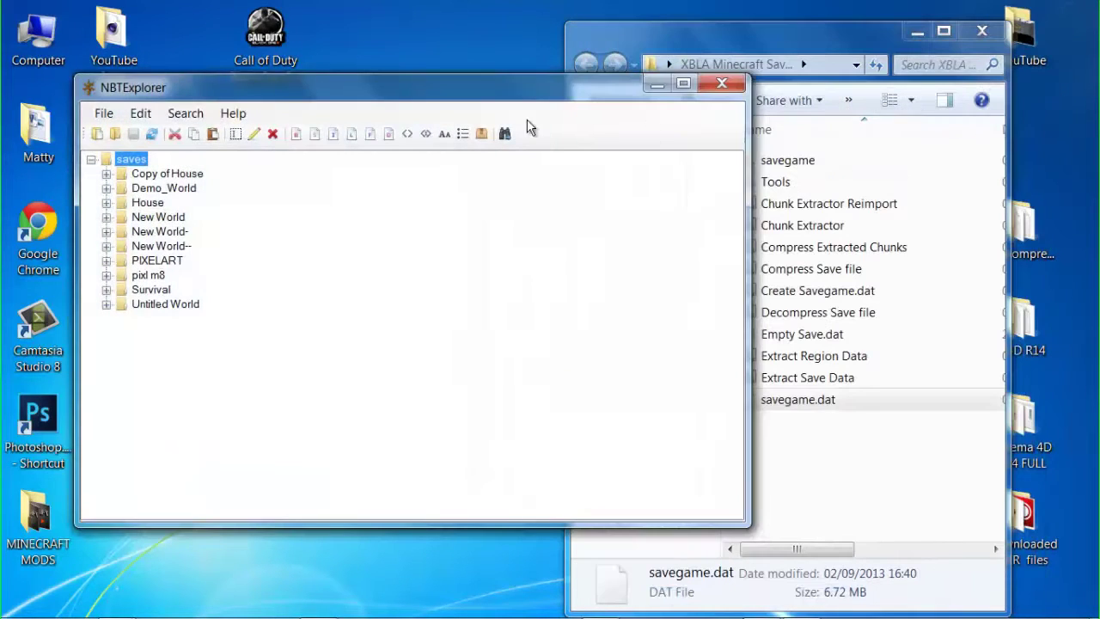
left_click_drag(495, 88, 409, 42)
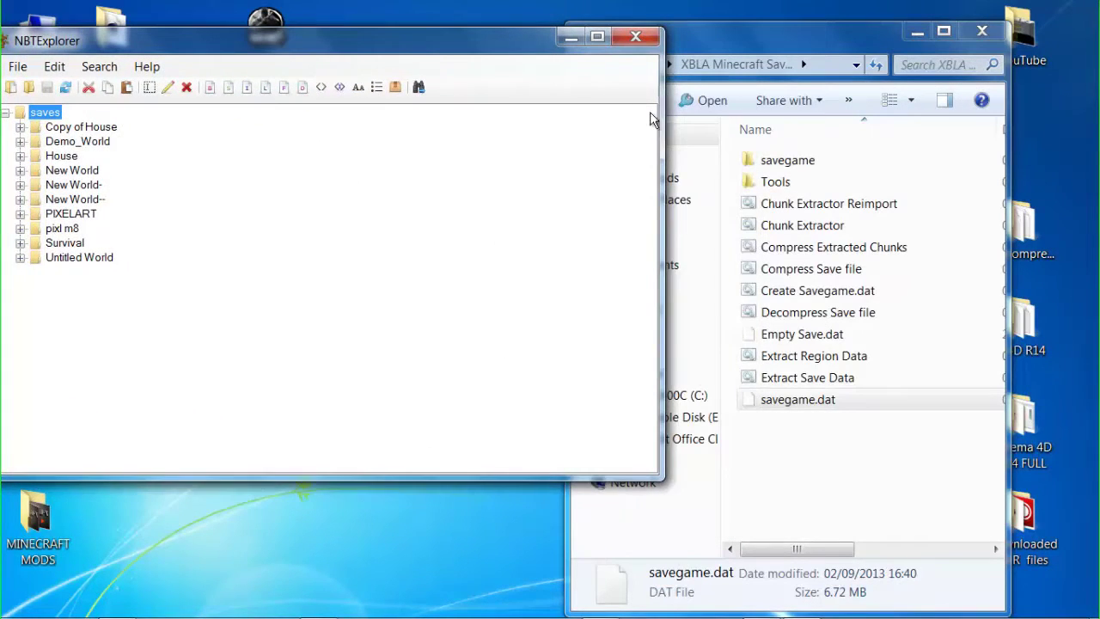
left_click_drag(777, 161, 422, 256)
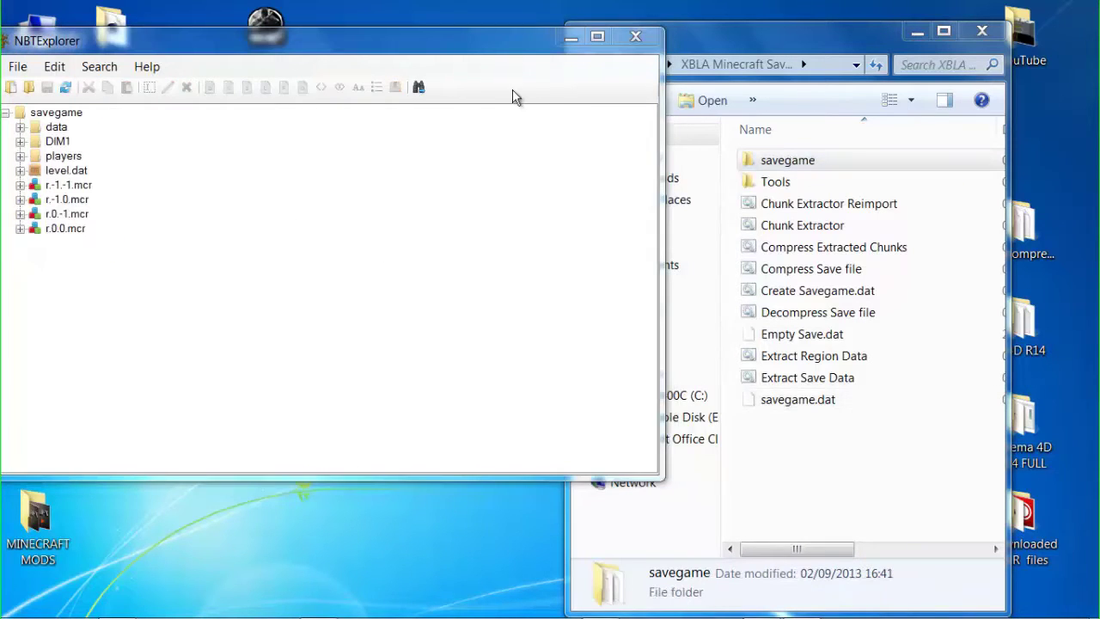
left_click(598, 38)
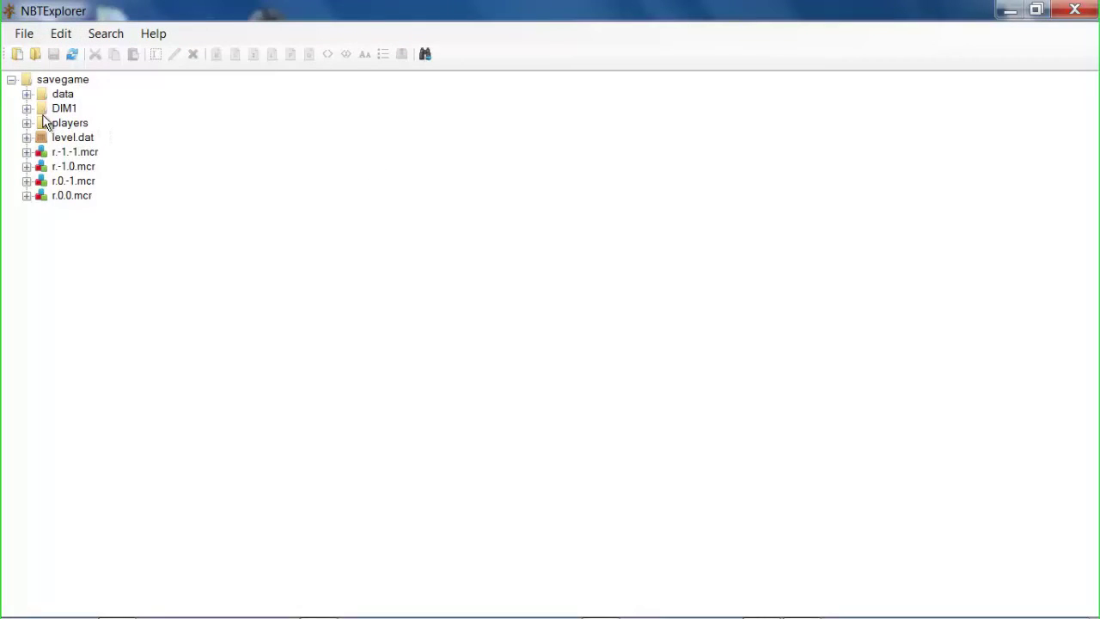
Step: Expand the players folder down to the single inventory item in the second player's data file
left_click(27, 124)
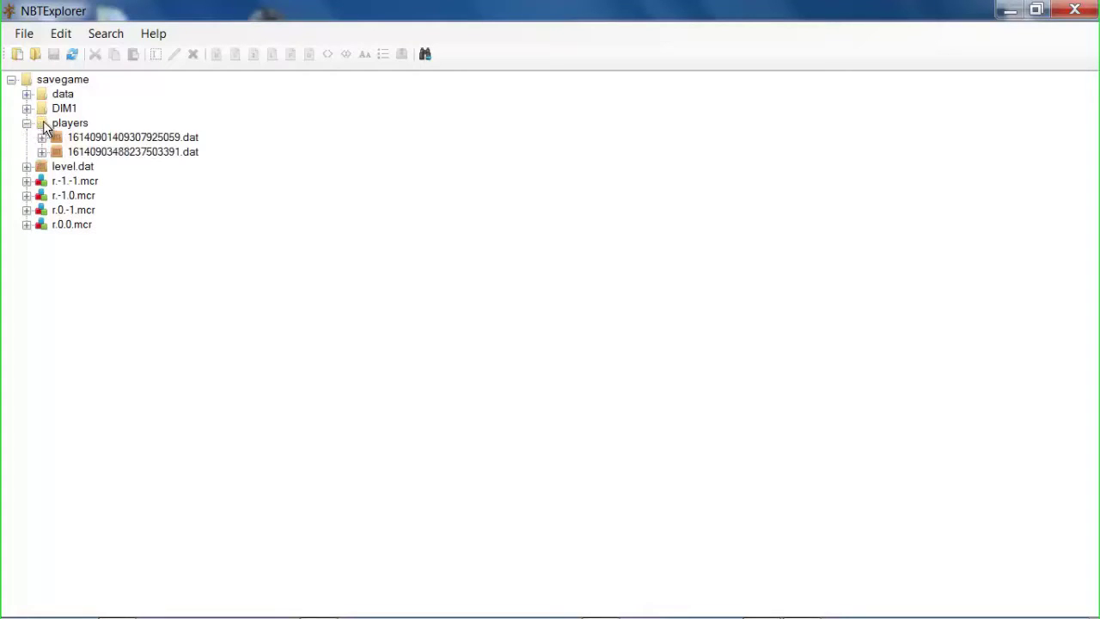
left_click(42, 137)
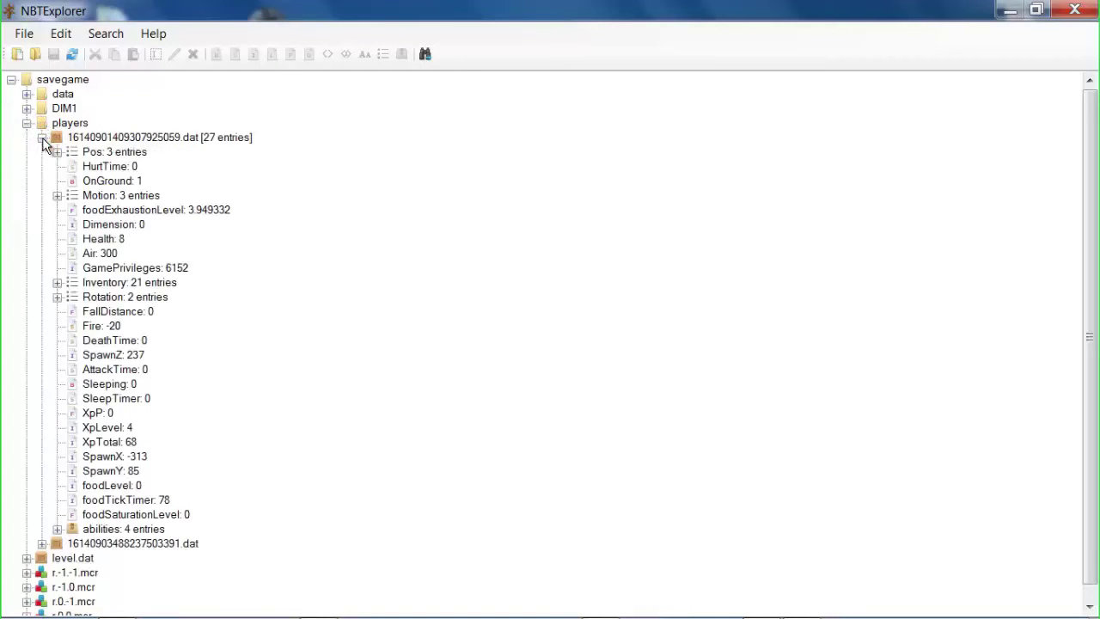
left_click(42, 138)
left_click(42, 152)
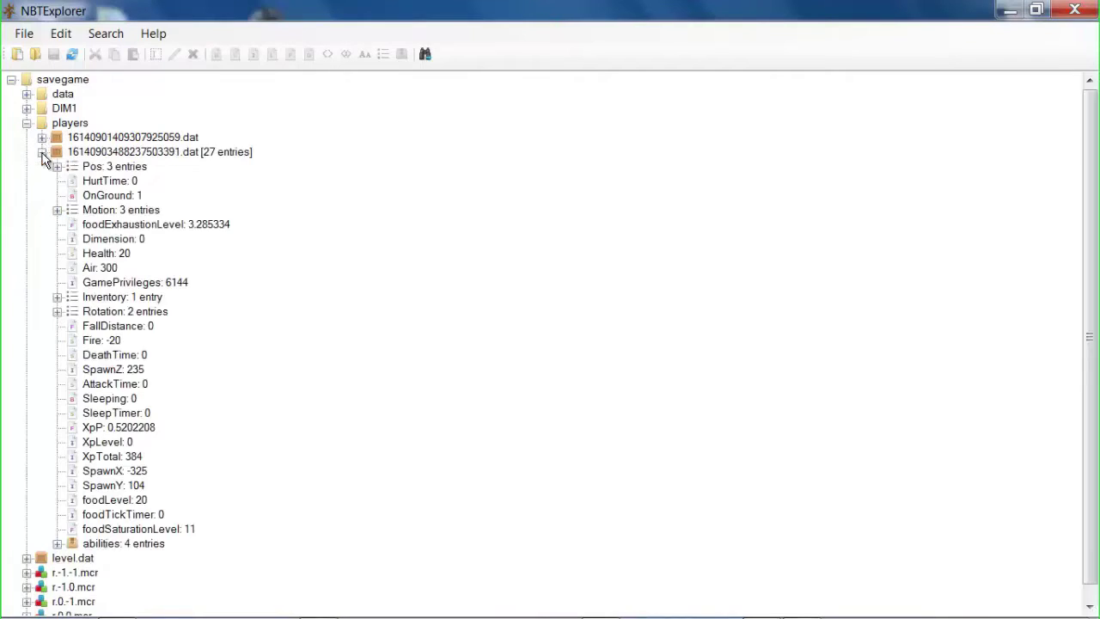
left_click(57, 297)
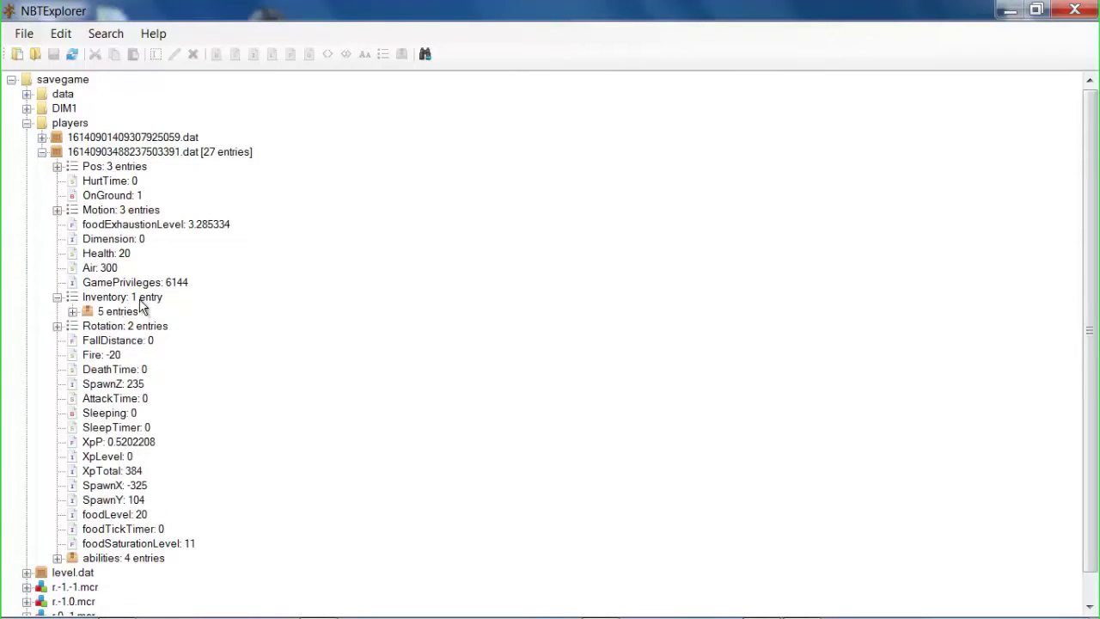
left_click(72, 312)
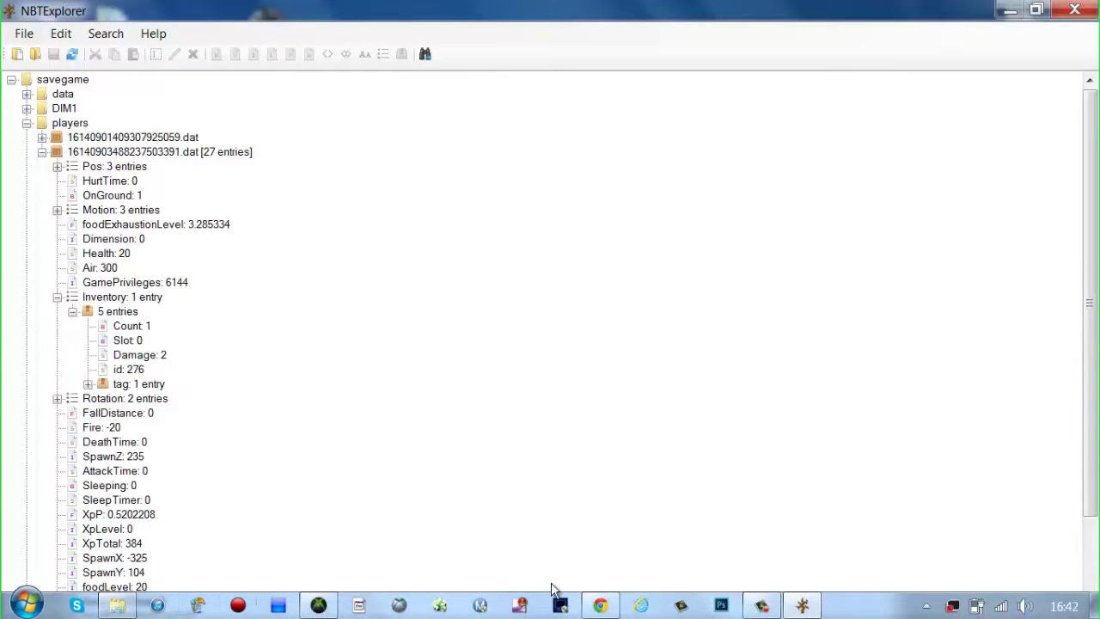
Step: Switch to Chrome and search Google for "enchantment id list minecraft"
left_click(600, 606)
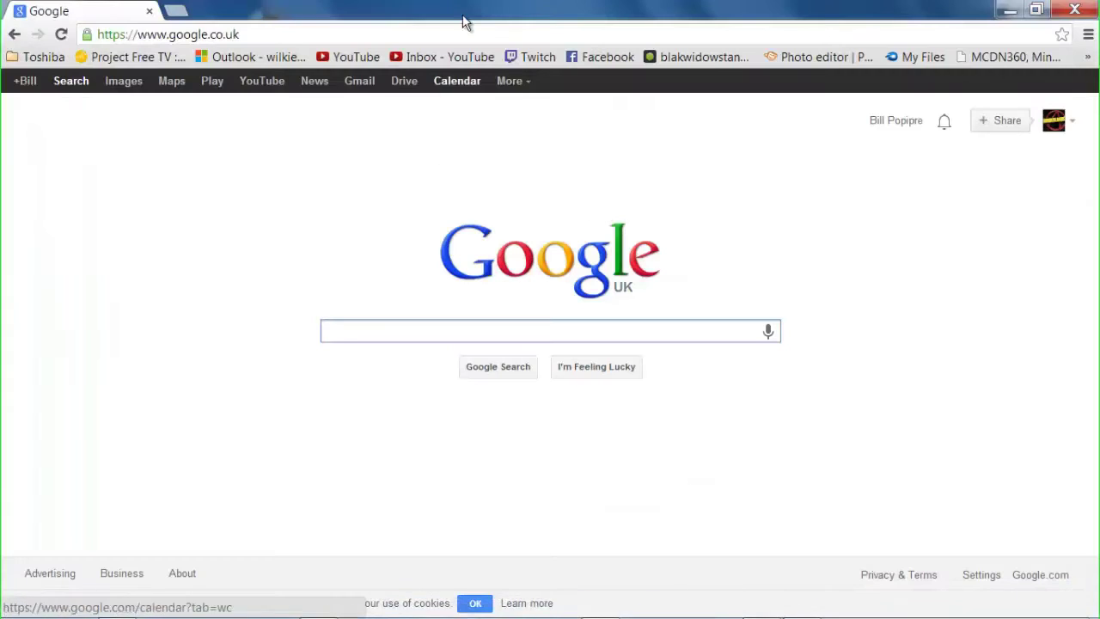
left_click(481, 32)
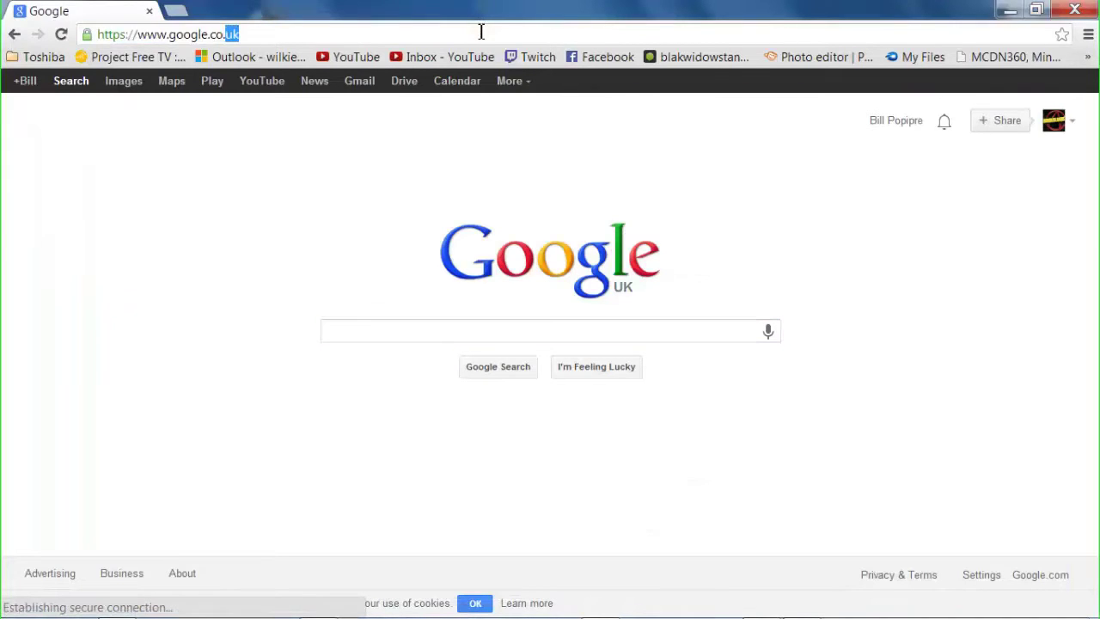
type("en")
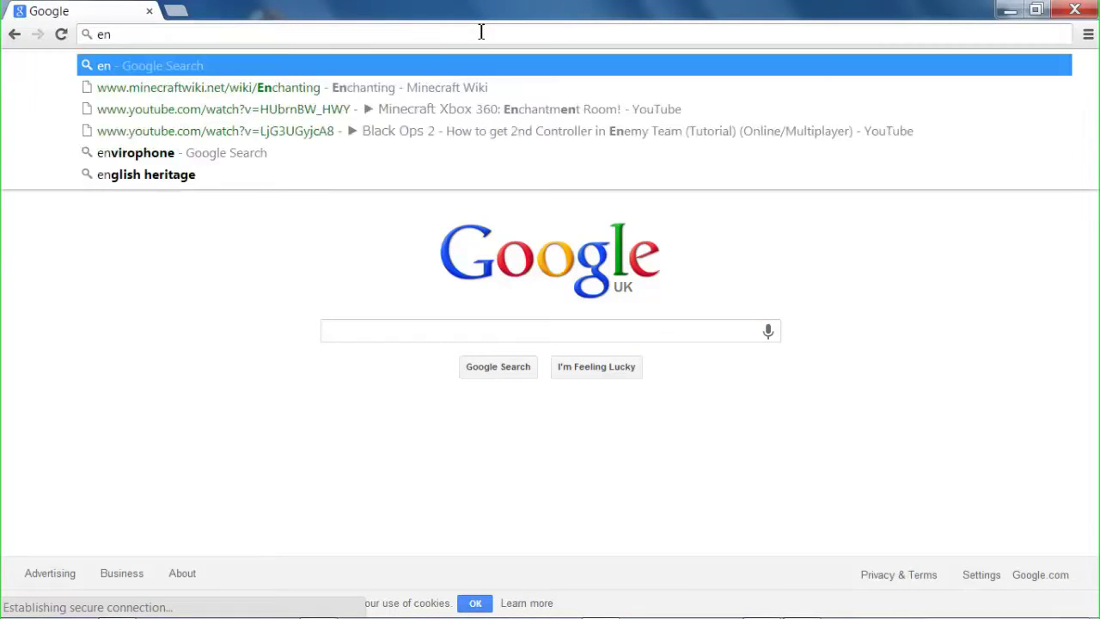
type("chant")
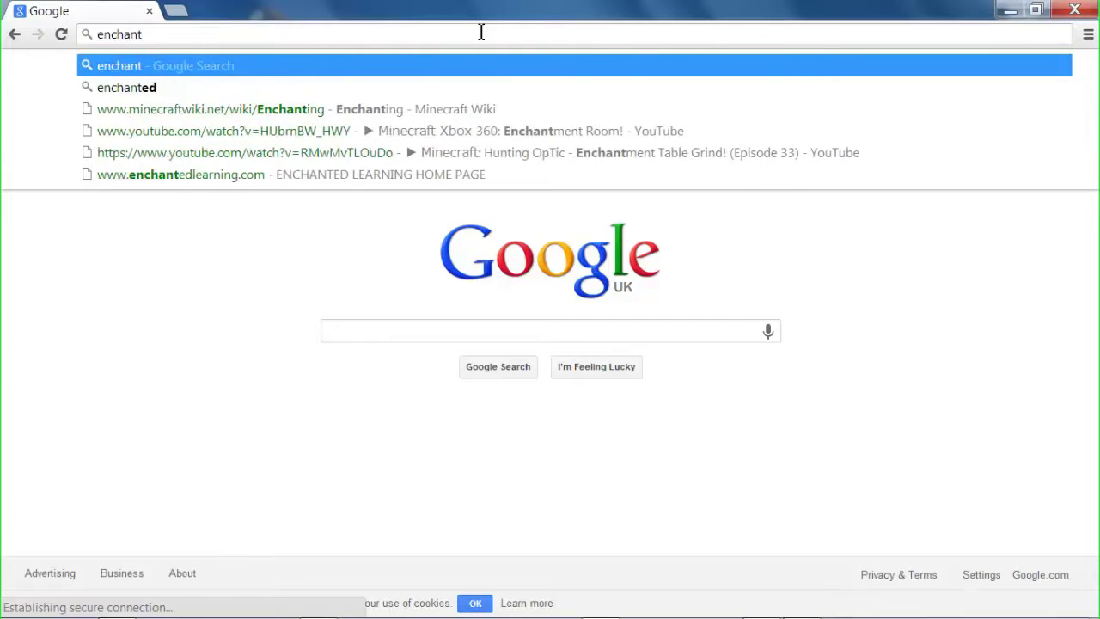
type("men")
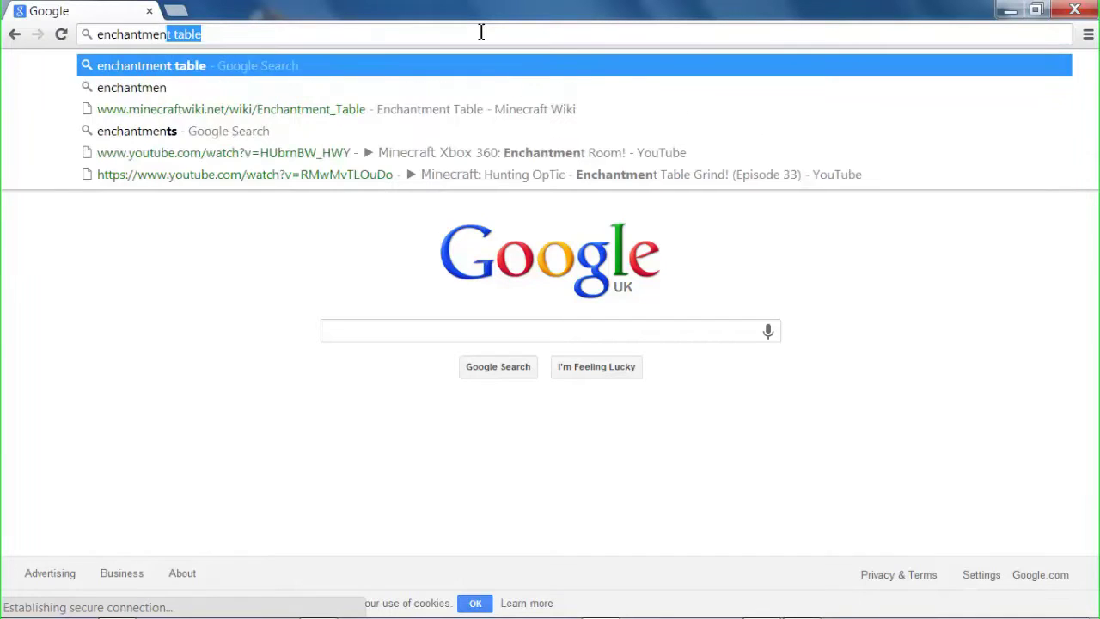
type("t lis")
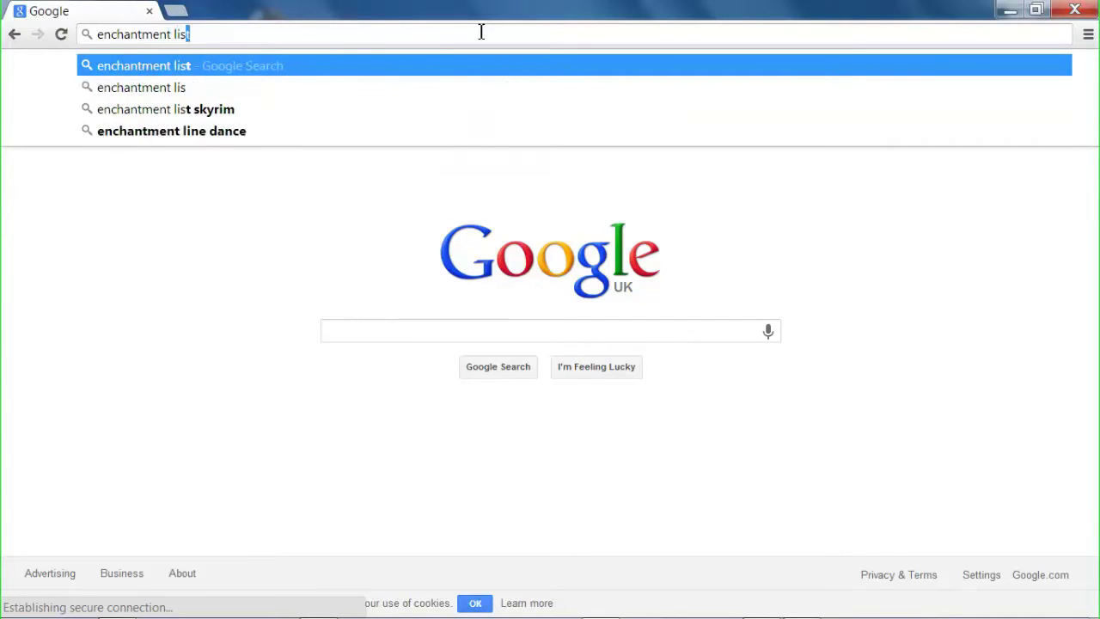
type("t id")
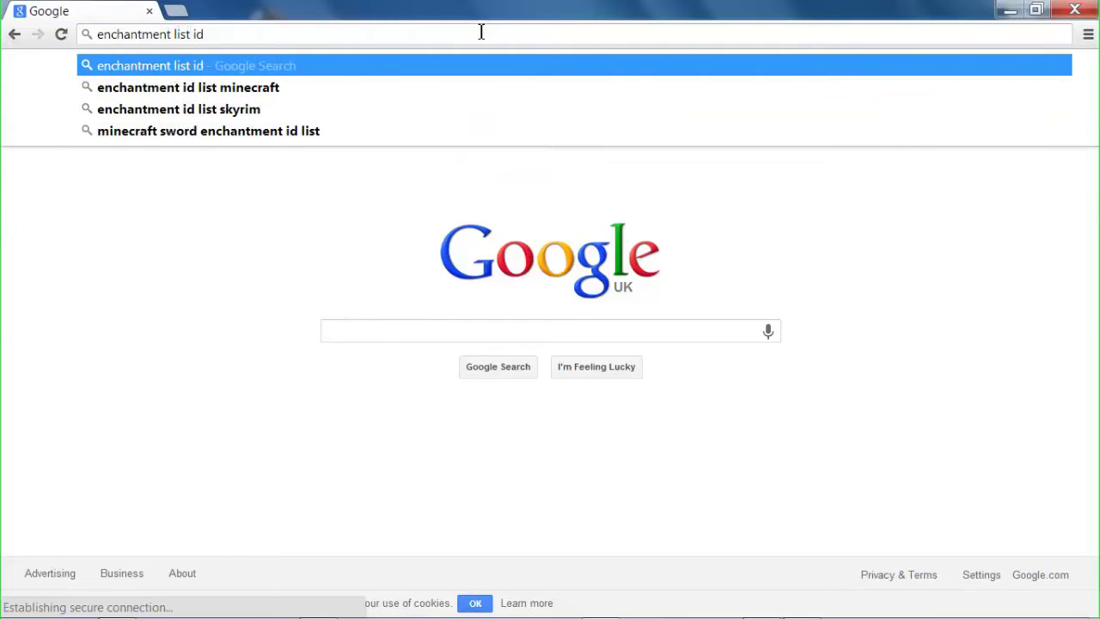
key("Down")
key("Return")
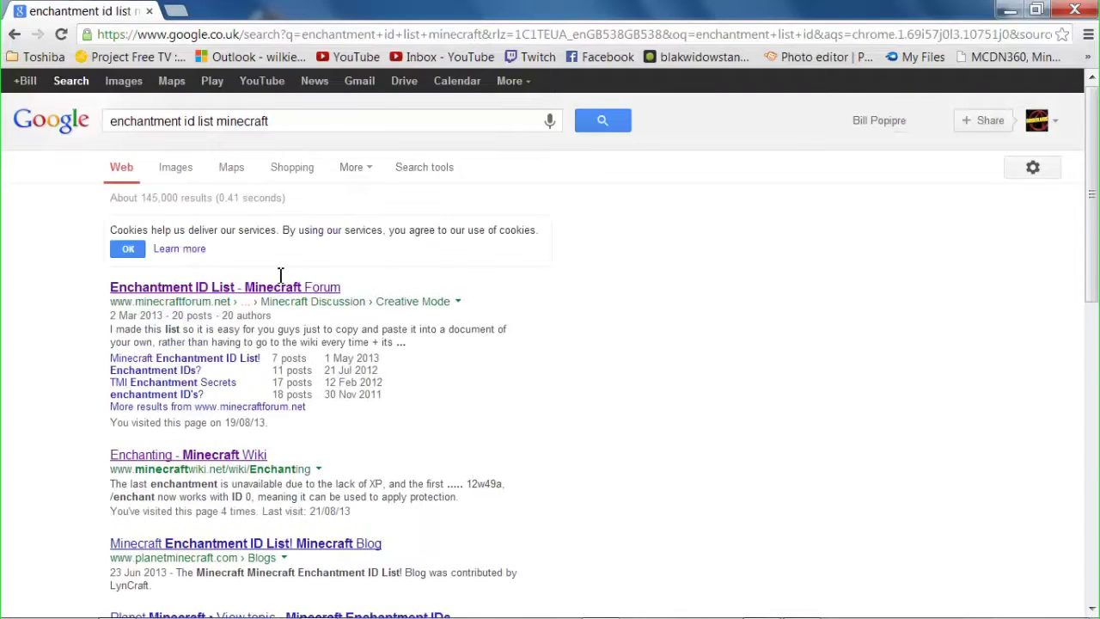
Step: Open the Minecraft Wiki Enchanting page and examine the enchantment IDs and maximum levels listed for swords
left_click(207, 455)
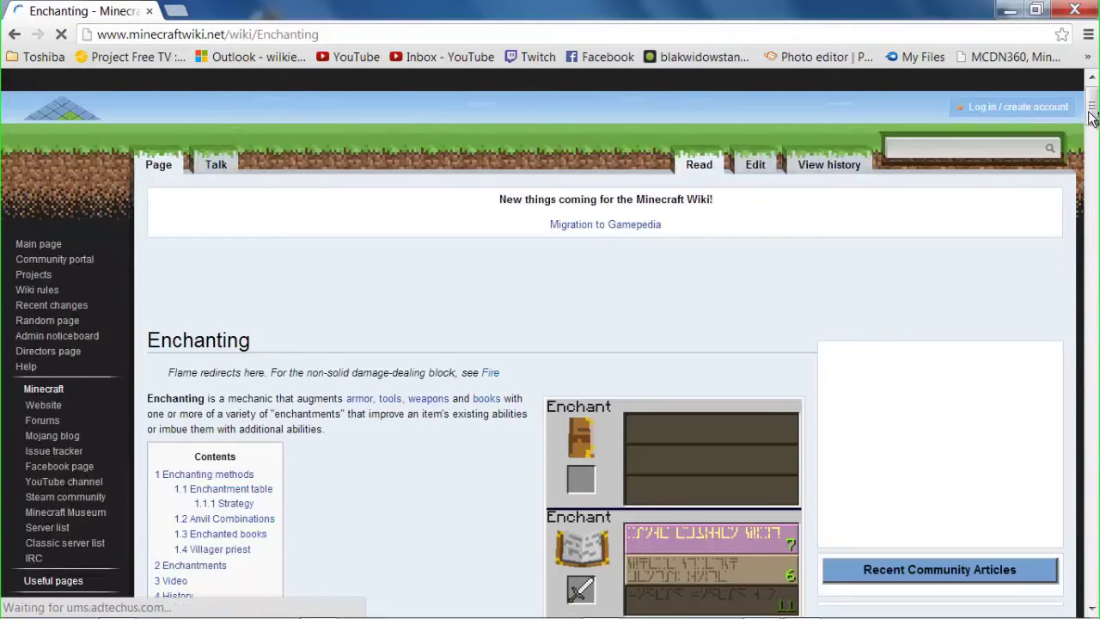
left_click_drag(1091, 116, 1094, 312)
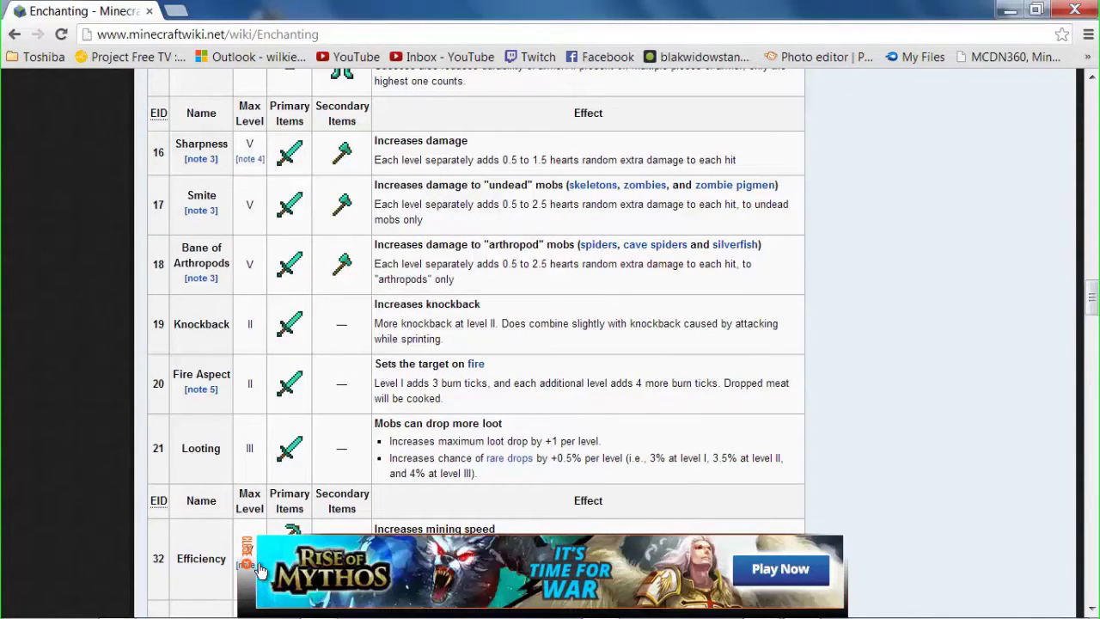
left_click(246, 563)
mouse_move(326, 610)
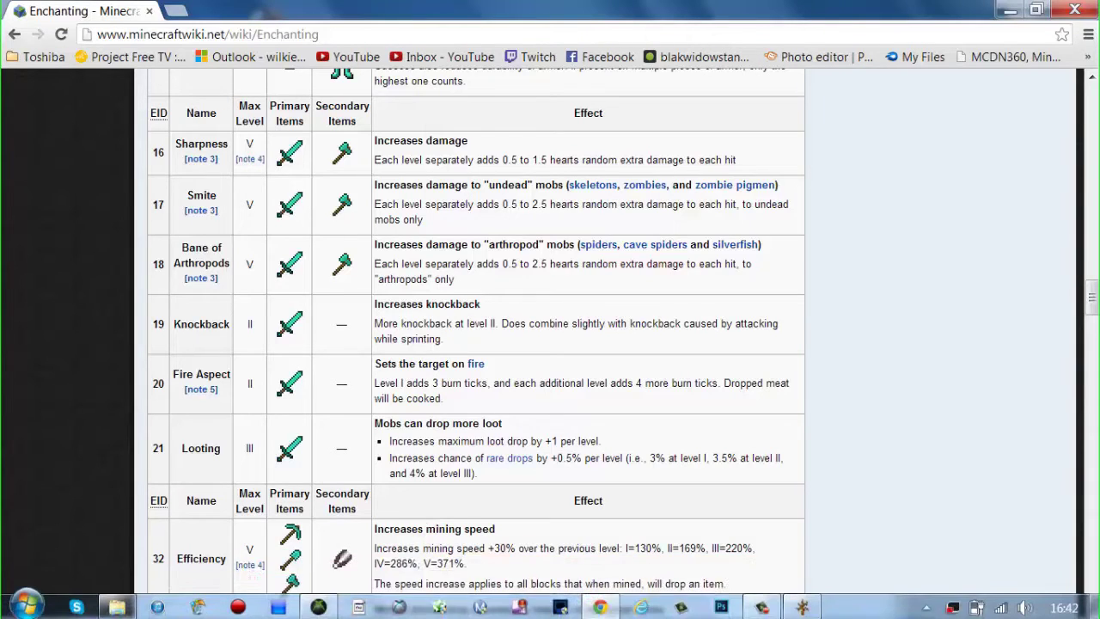
mouse_move(510, 614)
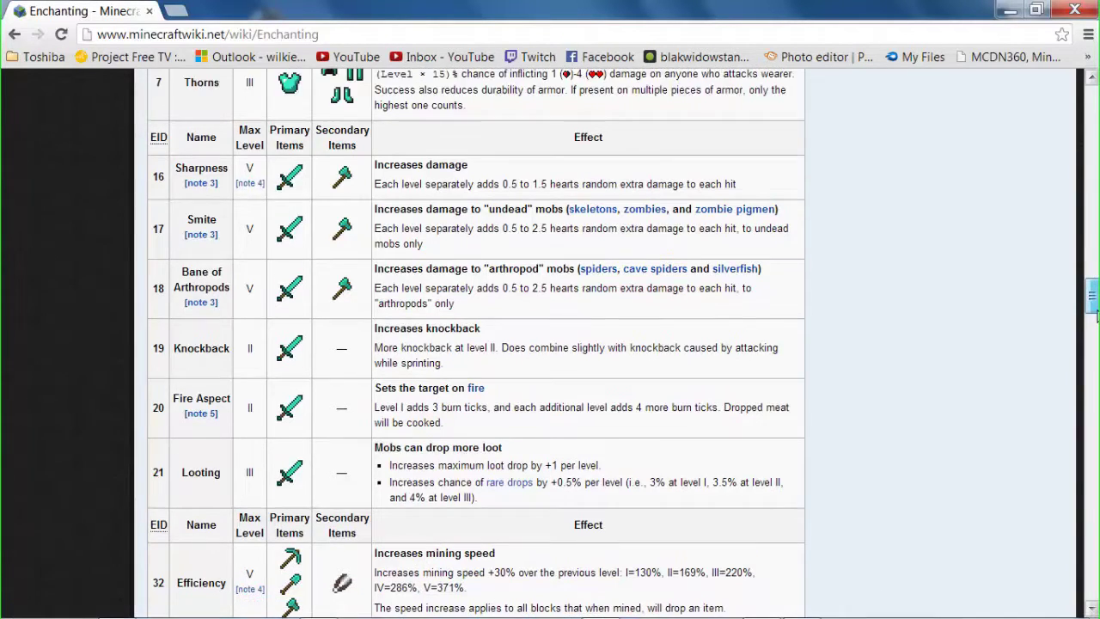
mouse_move(1091, 297)
left_mouse_down()
mouse_move(1094, 370)
mouse_move(1094, 292)
left_mouse_up()
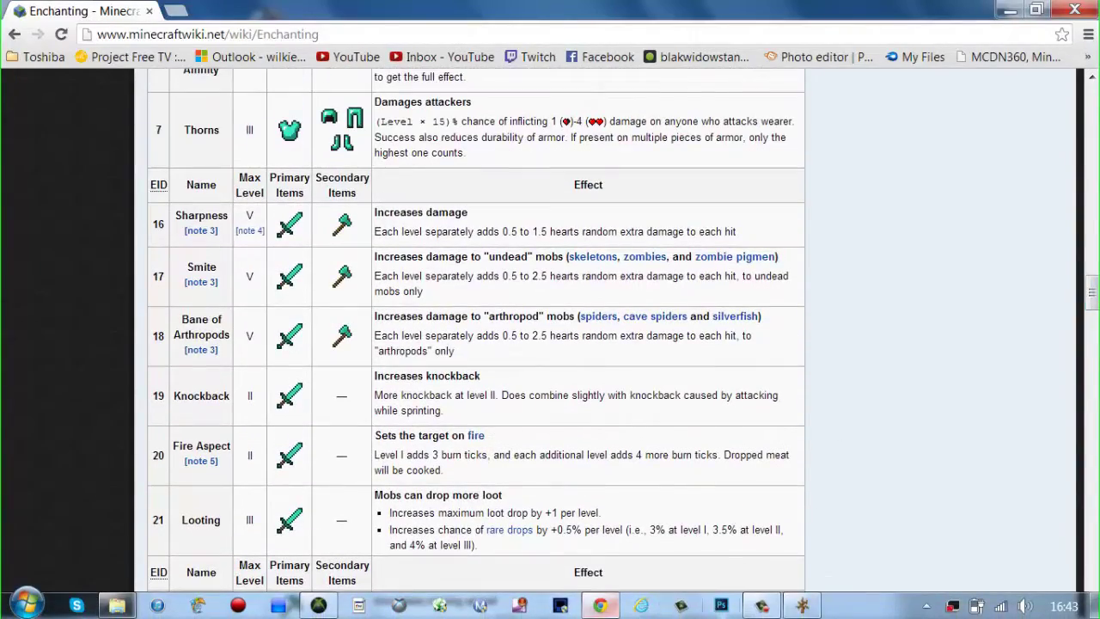
Step: Switch back to NBTExplorer and expand the inventory item's tag compound and its ench list
left_click(801, 607)
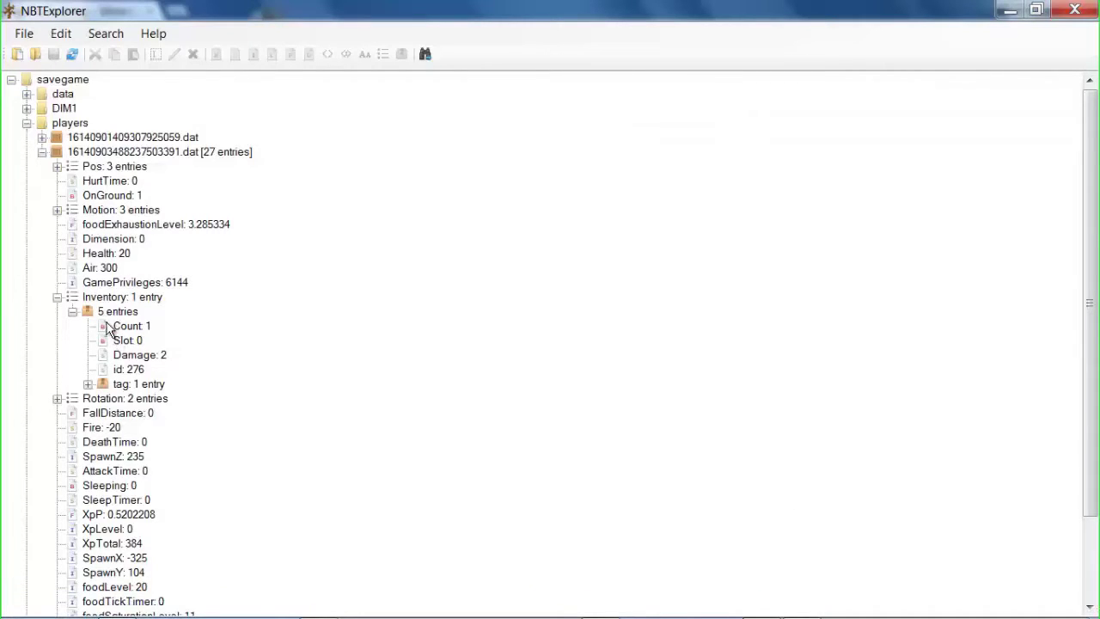
left_click(87, 384)
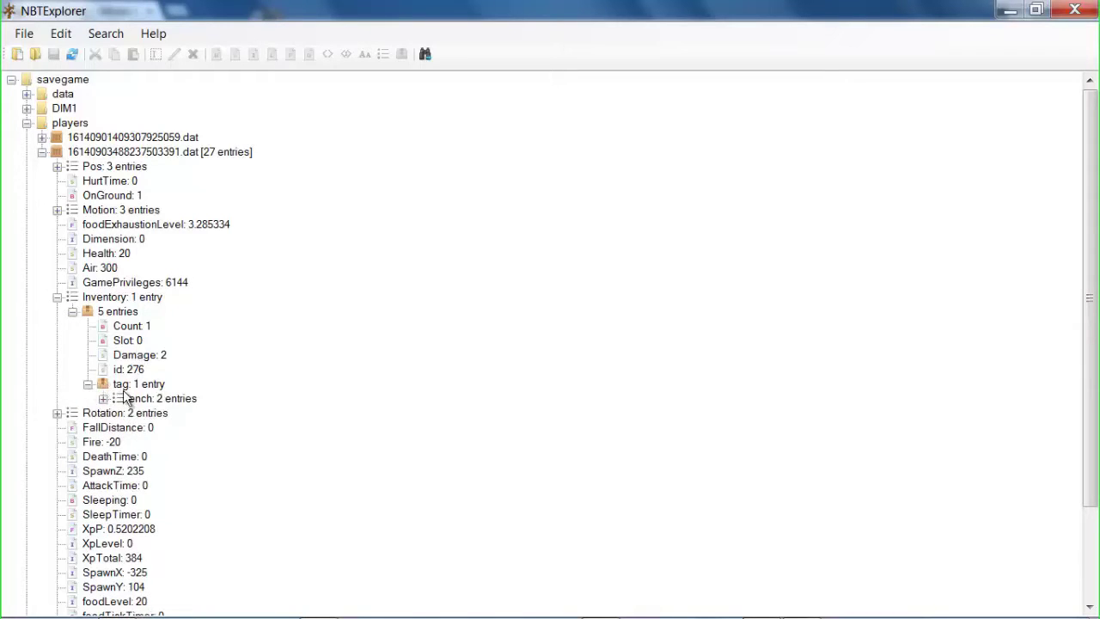
left_click(102, 398)
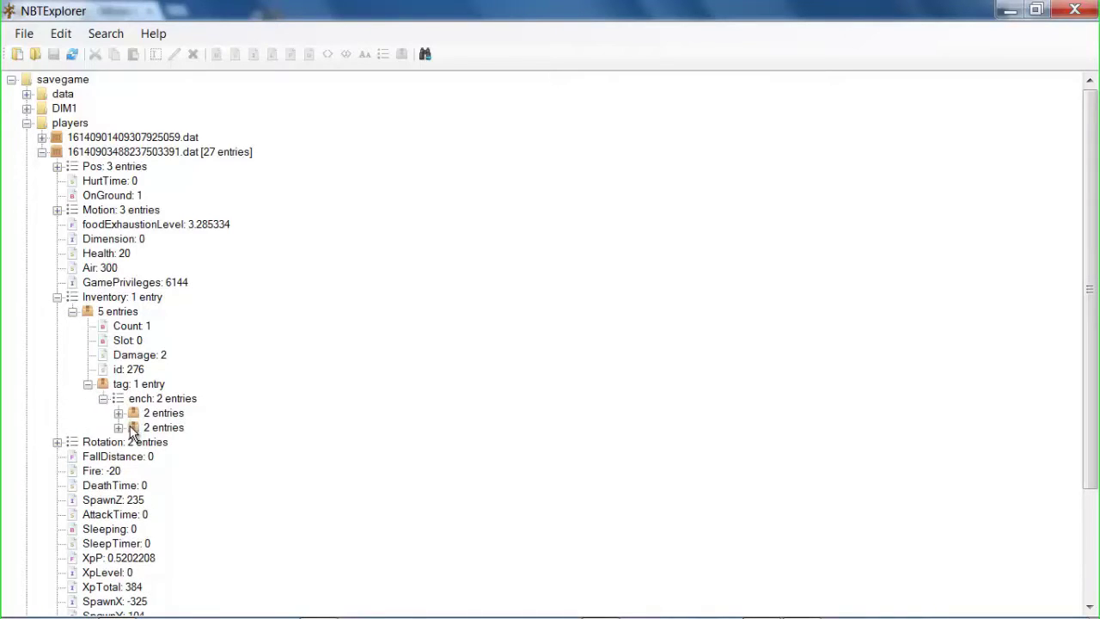
left_click(162, 413)
left_click(160, 427)
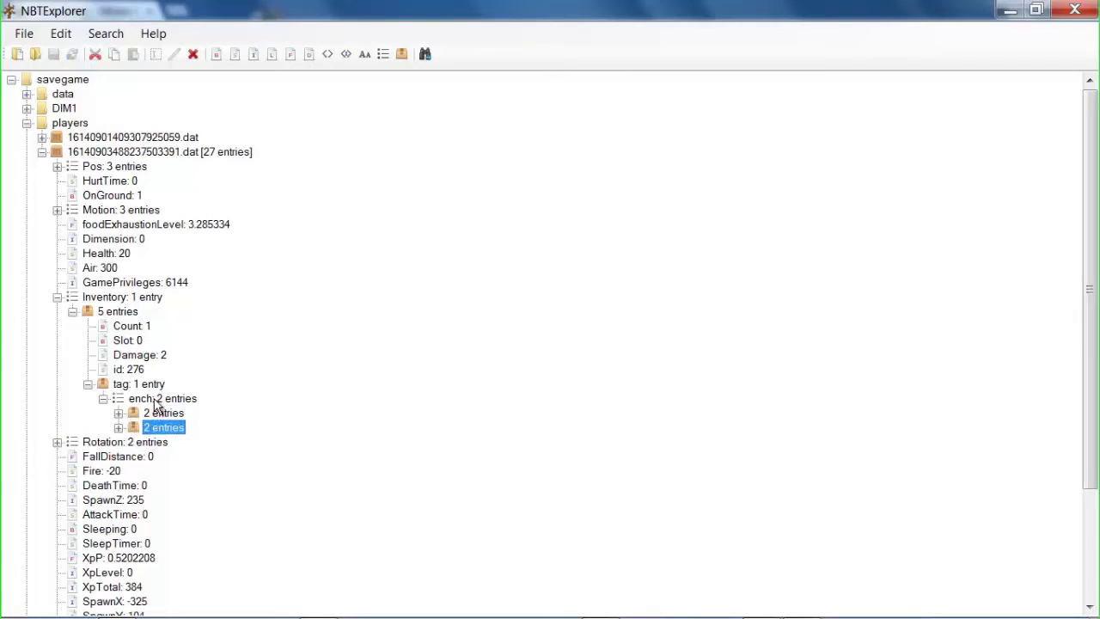
Step: Add five empty compound tags to the sword's ench list
left_click(158, 400)
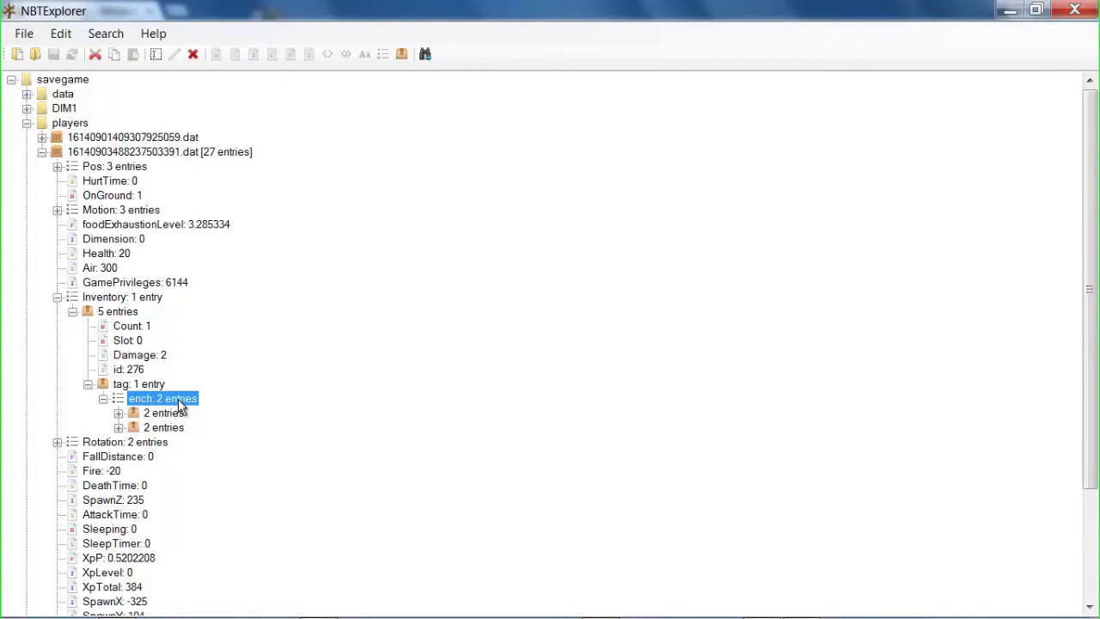
left_click(401, 55)
left_click(402, 55)
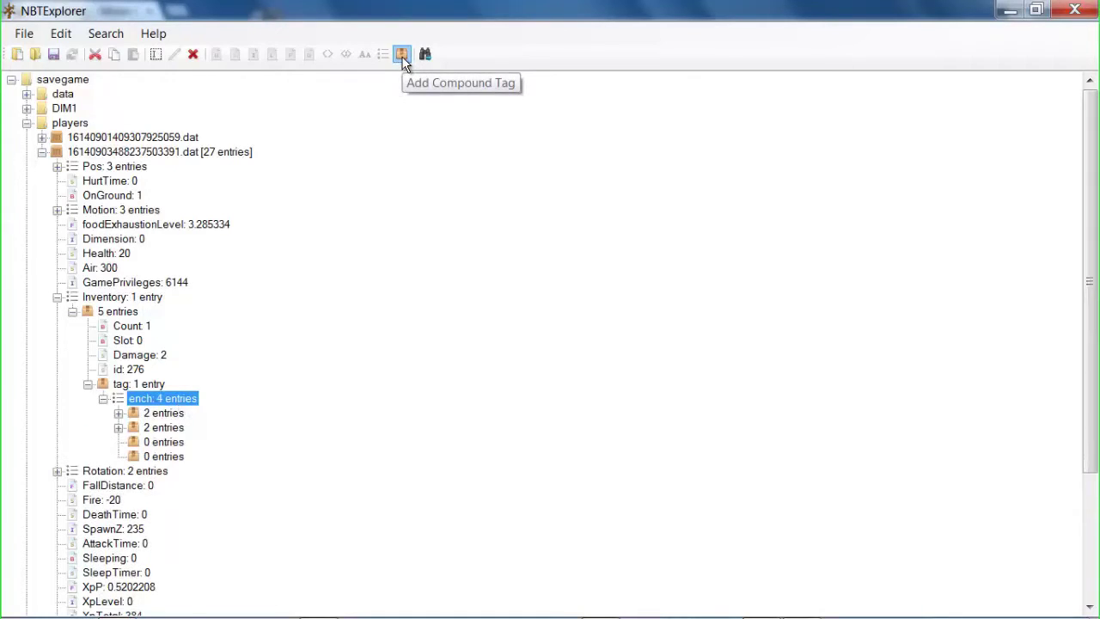
left_click(401, 55)
left_click(401, 55)
left_click(401, 55)
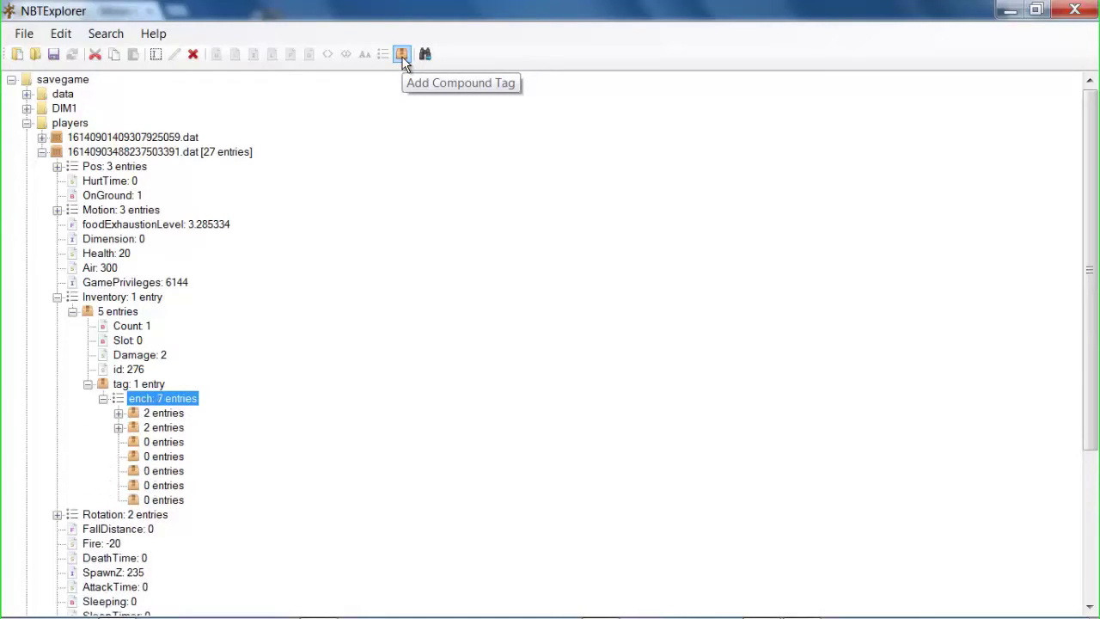
Step: Examine the id and lvl tags inside the two existing enchantment entries of the ench list
left_click(118, 413)
left_click(118, 413)
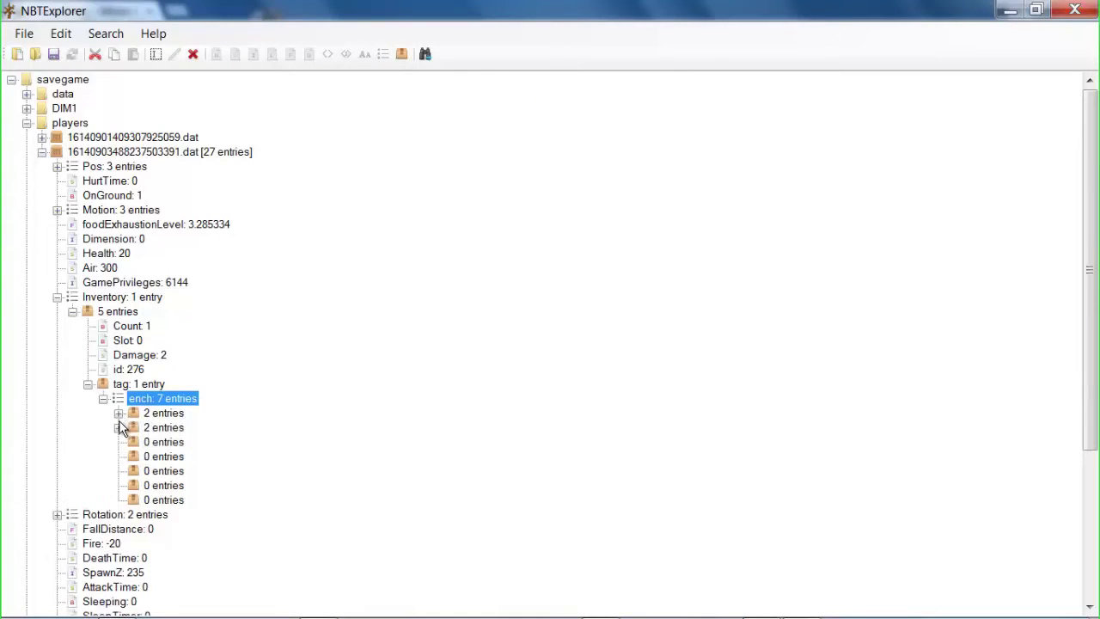
left_click(119, 427)
left_click(118, 427)
left_click(118, 413)
left_click(118, 414)
left_click(118, 427)
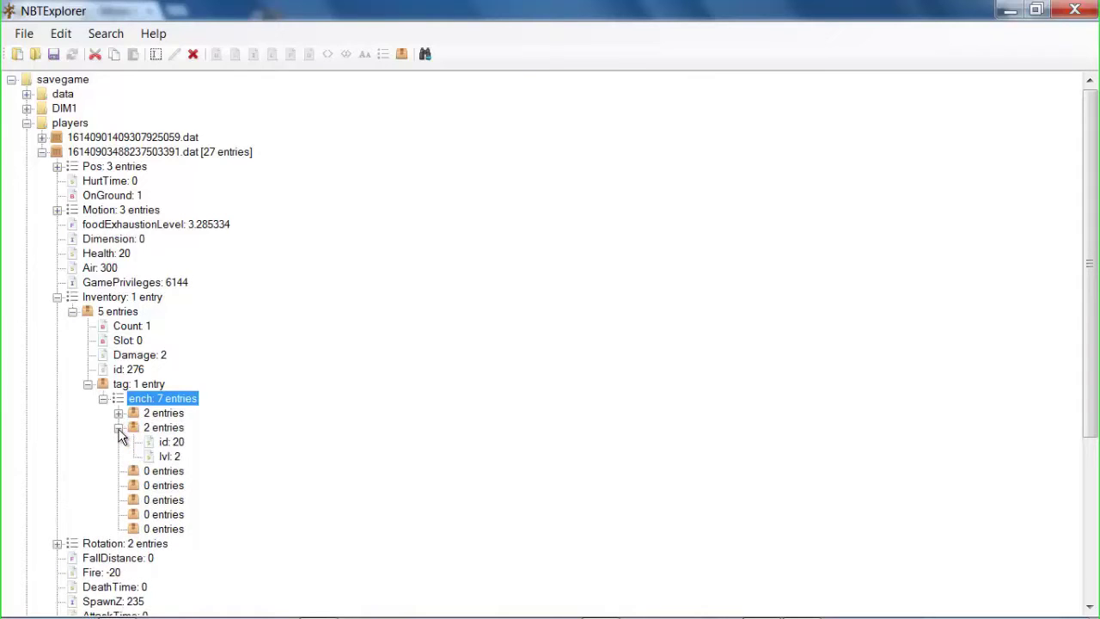
left_click(118, 427)
Step: Add short tags named id and lvl to the third compound in the ench list
left_click(146, 443)
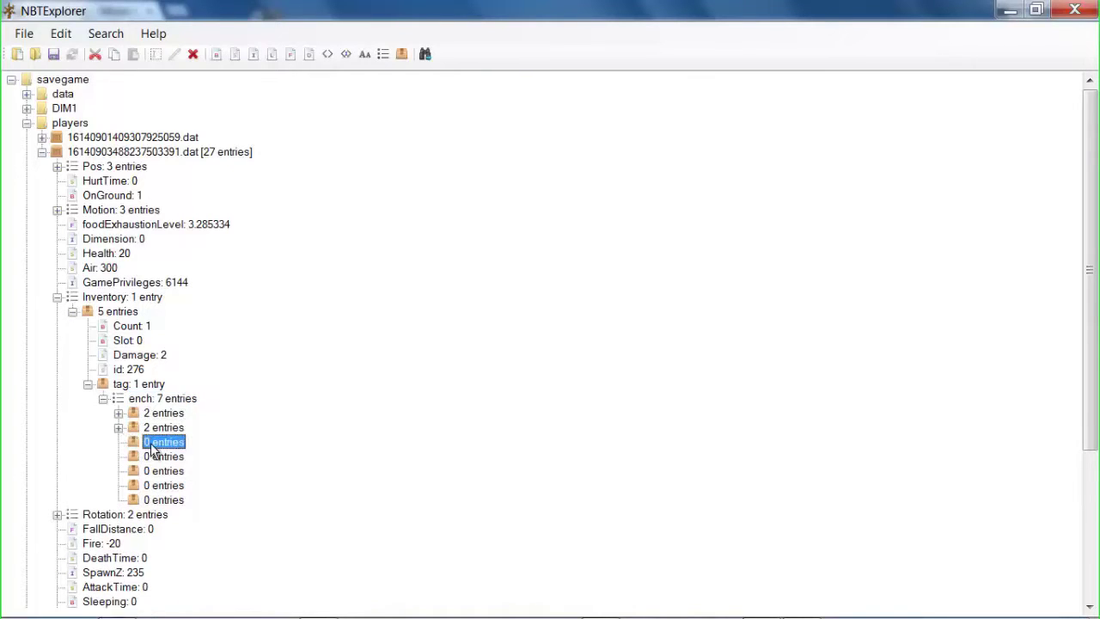
left_click(119, 428)
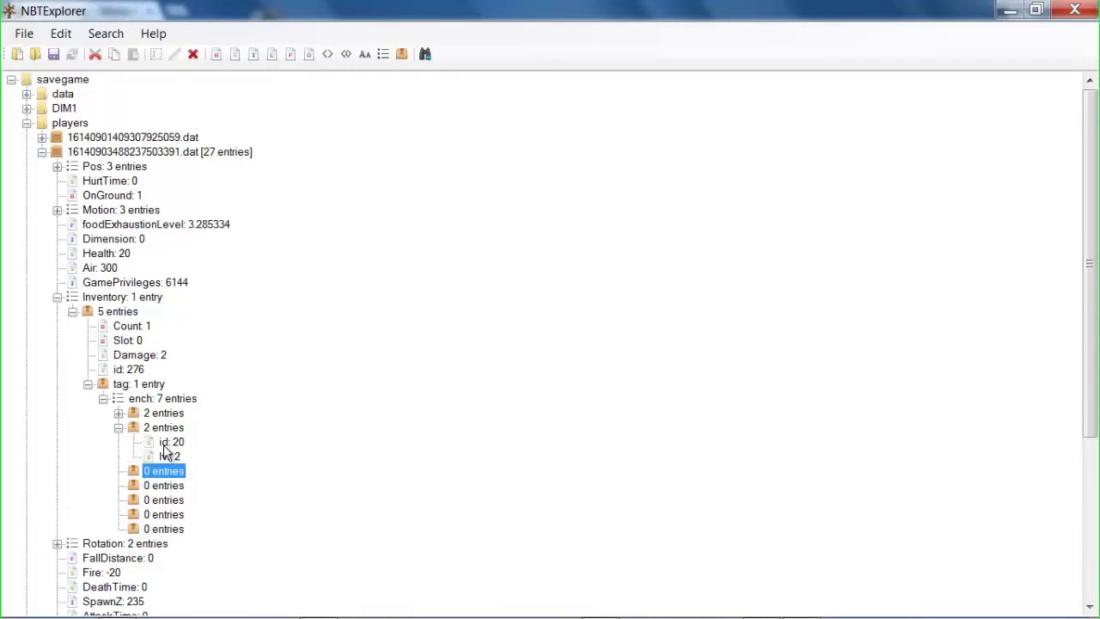
left_click(118, 427)
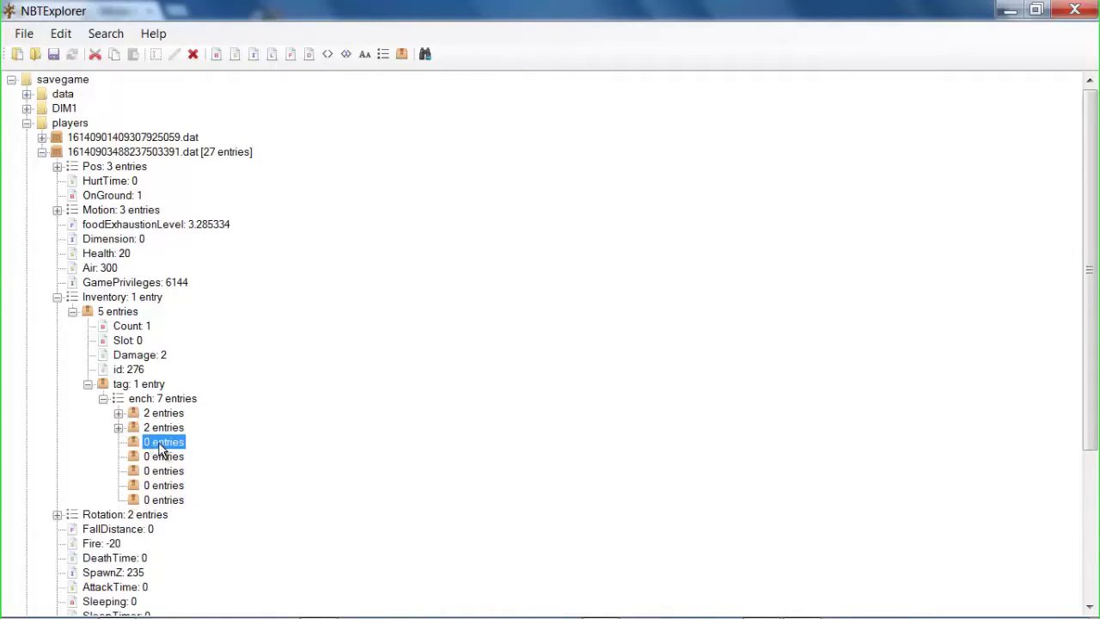
left_click(235, 57)
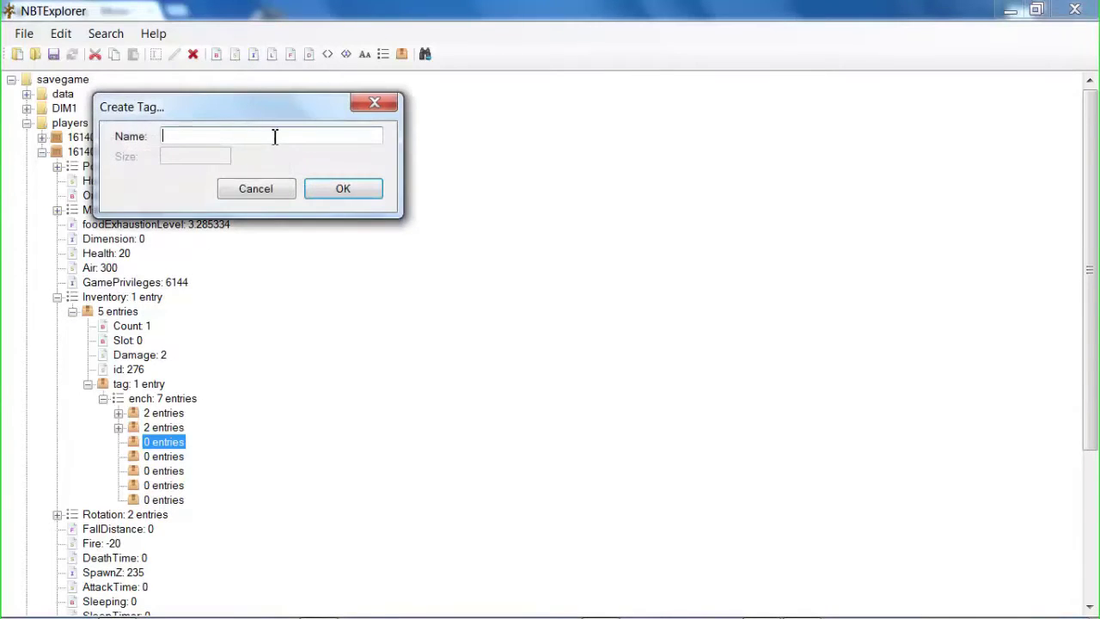
type("id")
key("Return")
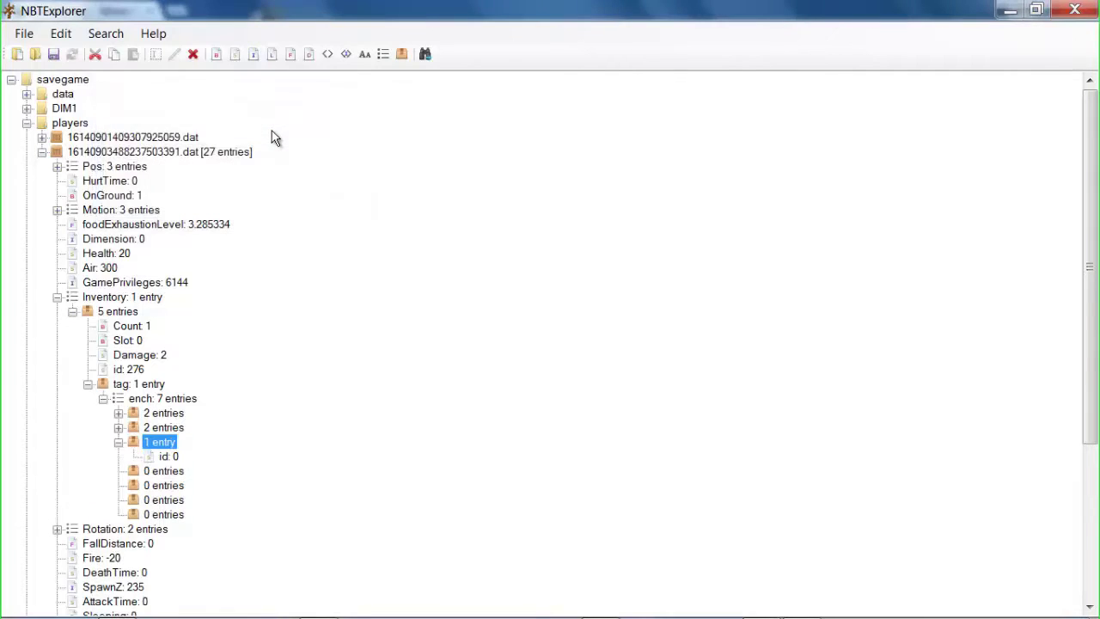
left_click(240, 52)
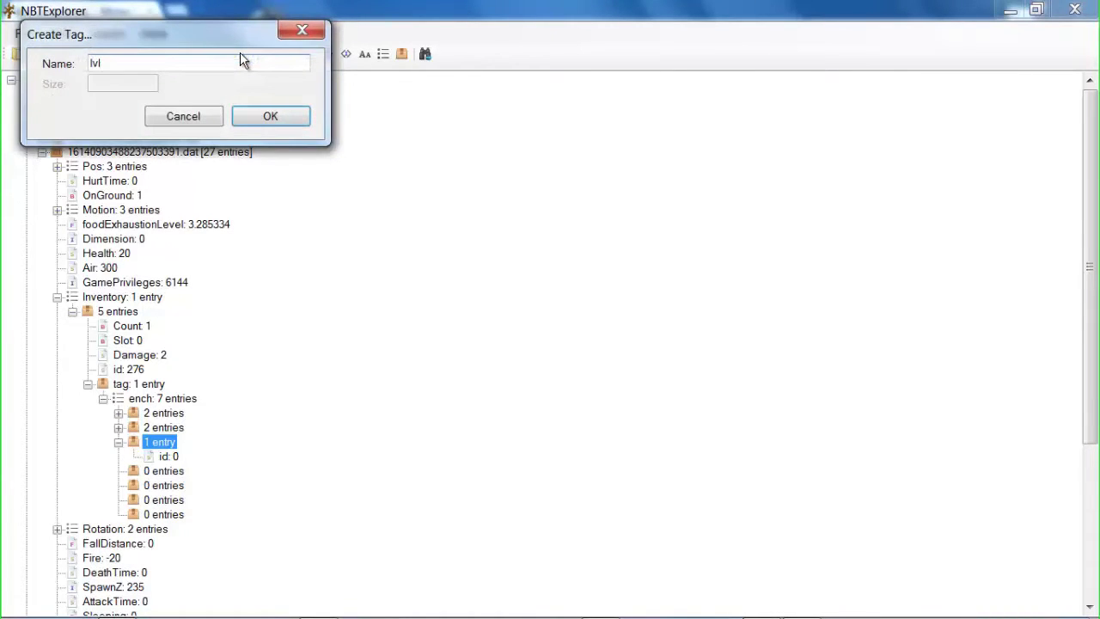
type("lvl")
key("Return")
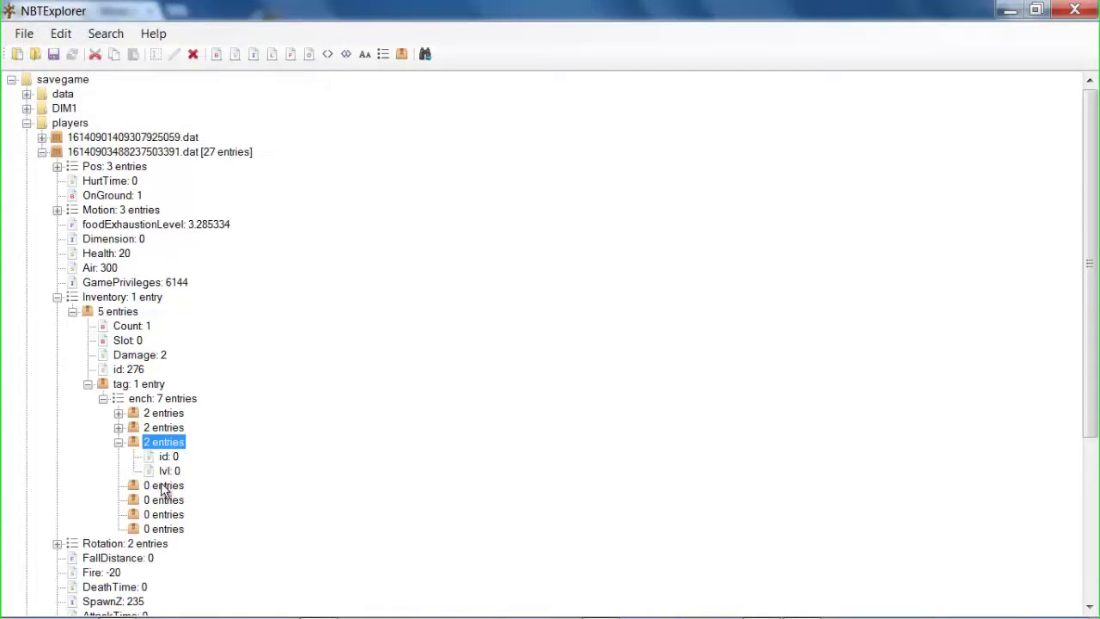
Step: Add short tags named id and lvl to the fourth compound in the ench list
left_click(160, 487)
left_click(235, 54)
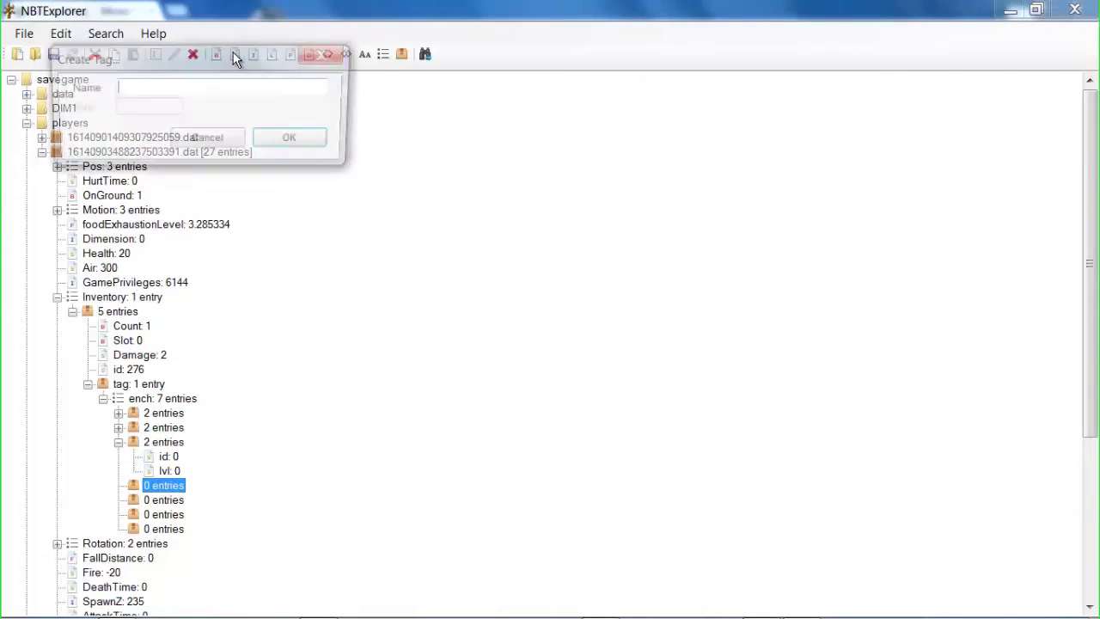
type("id")
key("Return")
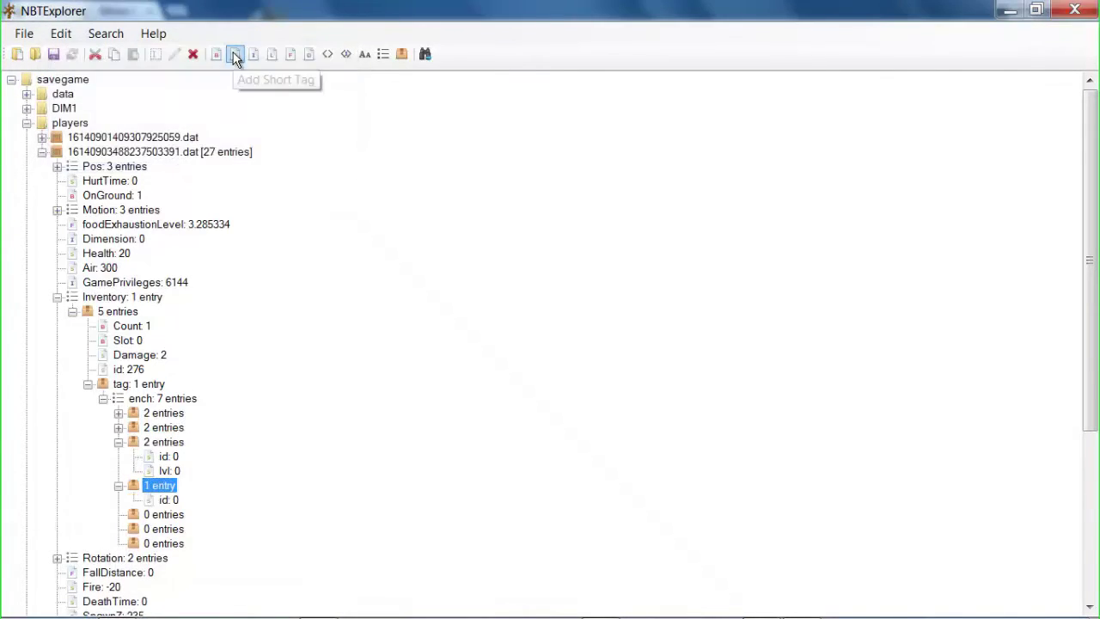
left_click(236, 55)
type("lvl")
key("Return")
left_click(236, 54)
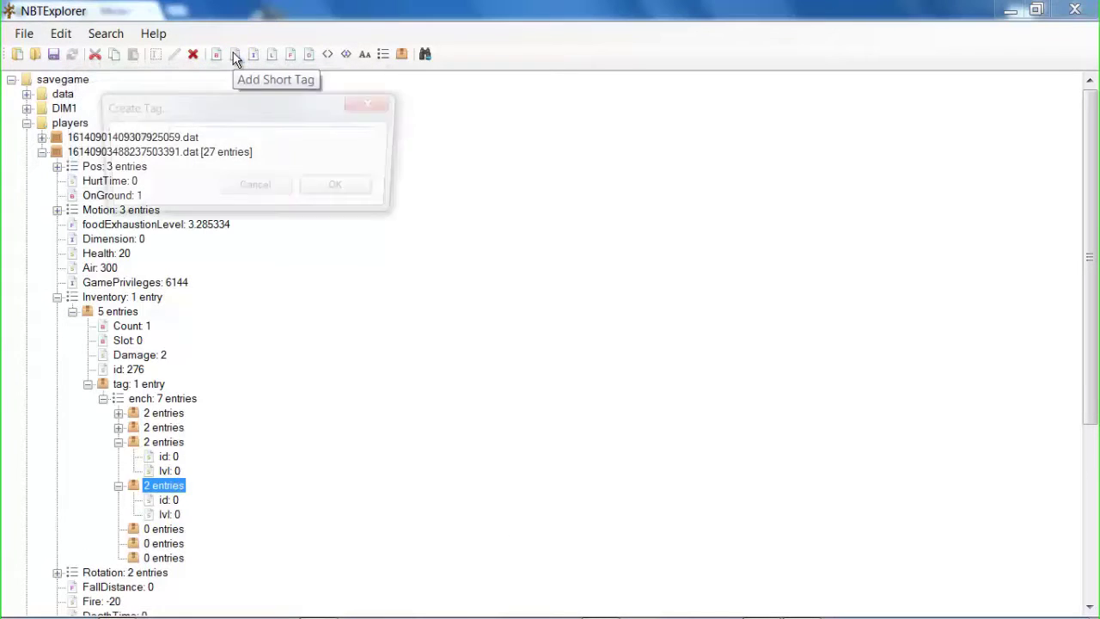
left_click(374, 104)
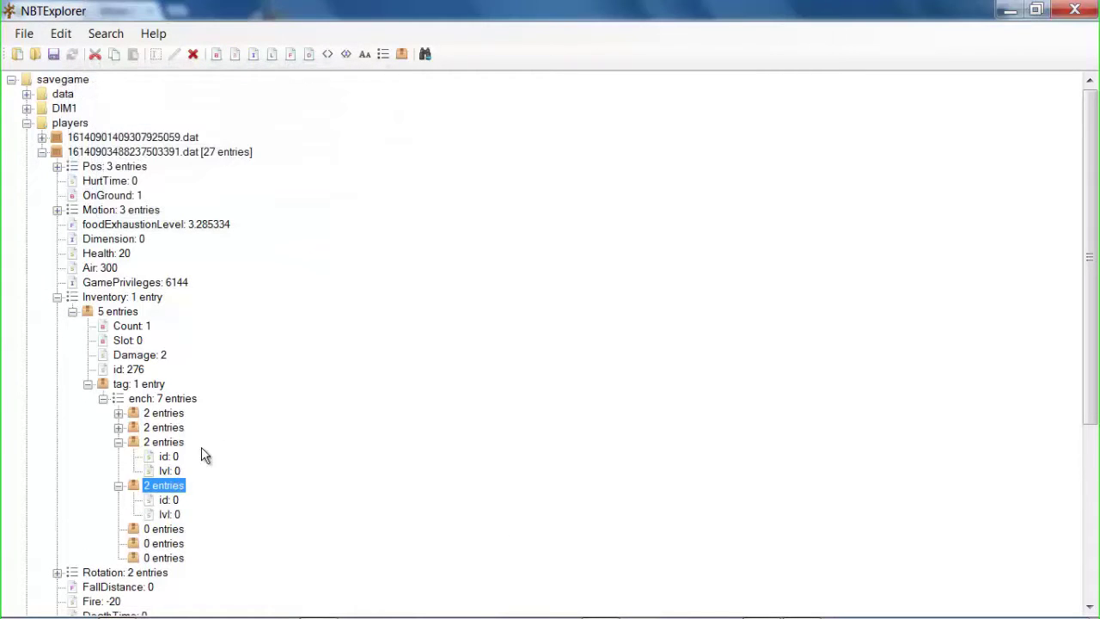
Step: Add short tags named id and lvl to the fifth compound in the ench list
left_click(119, 442)
left_click(119, 456)
left_click(157, 472)
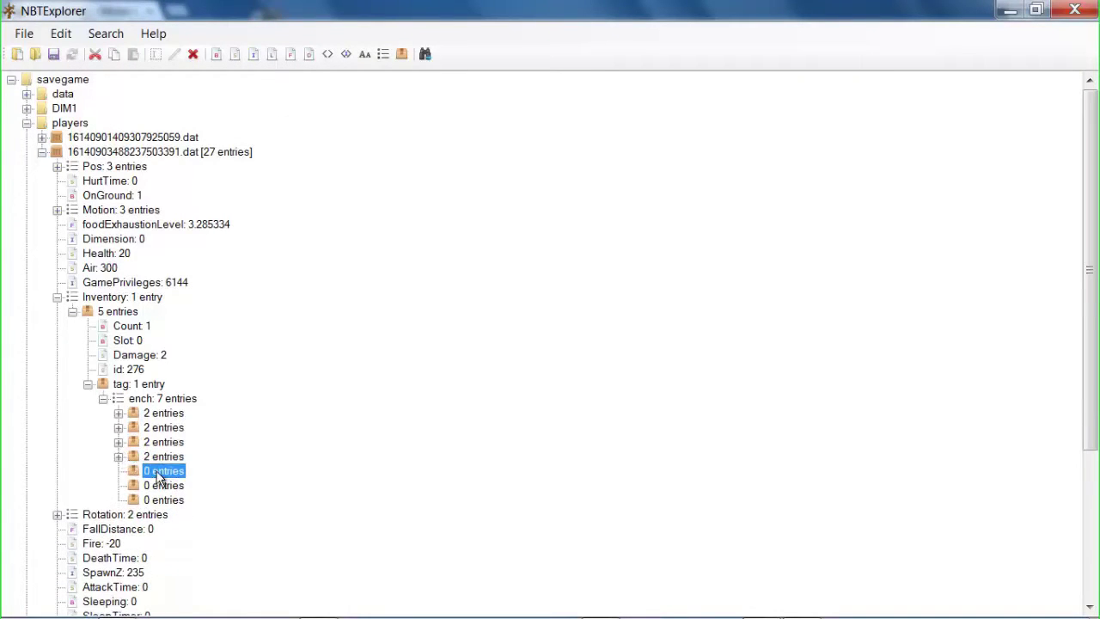
left_click(234, 58)
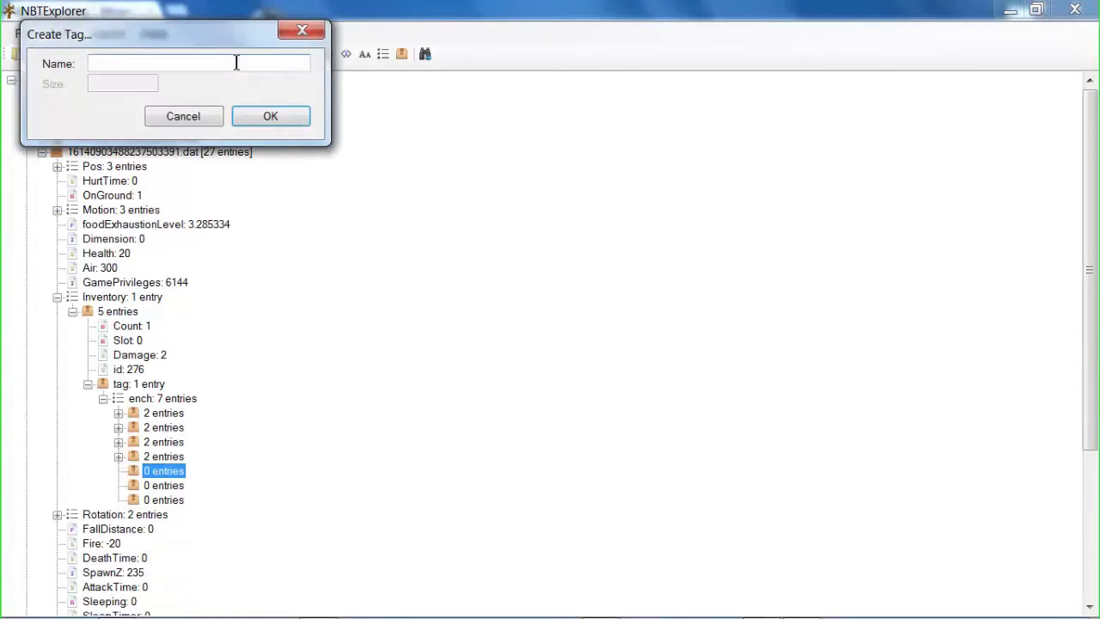
type("id")
key("Return")
left_click(233, 60)
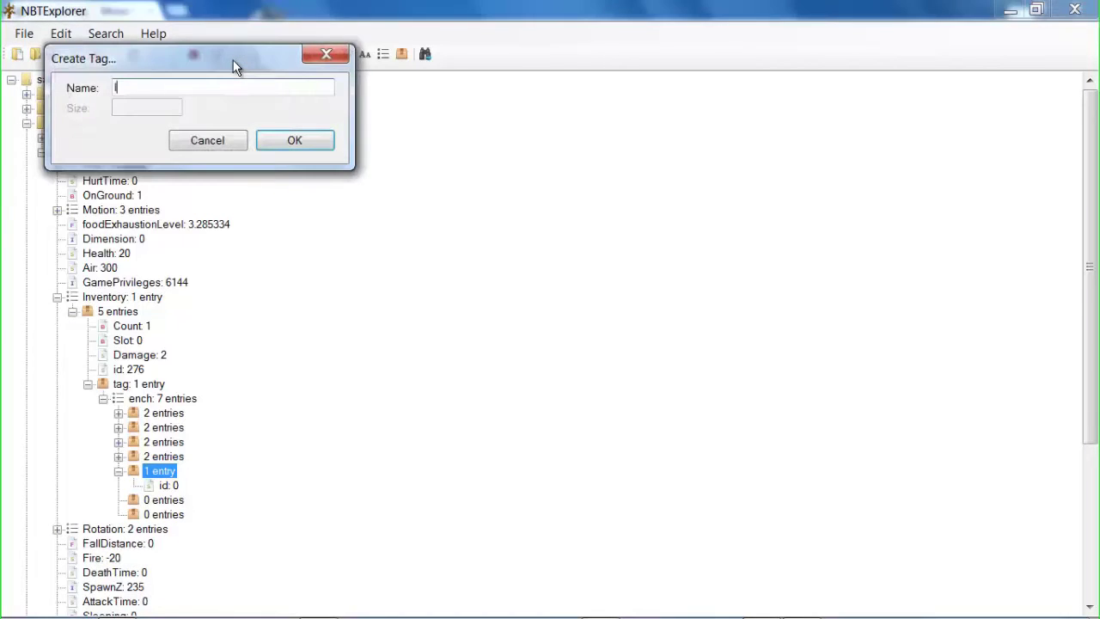
type("lvl")
key("Return")
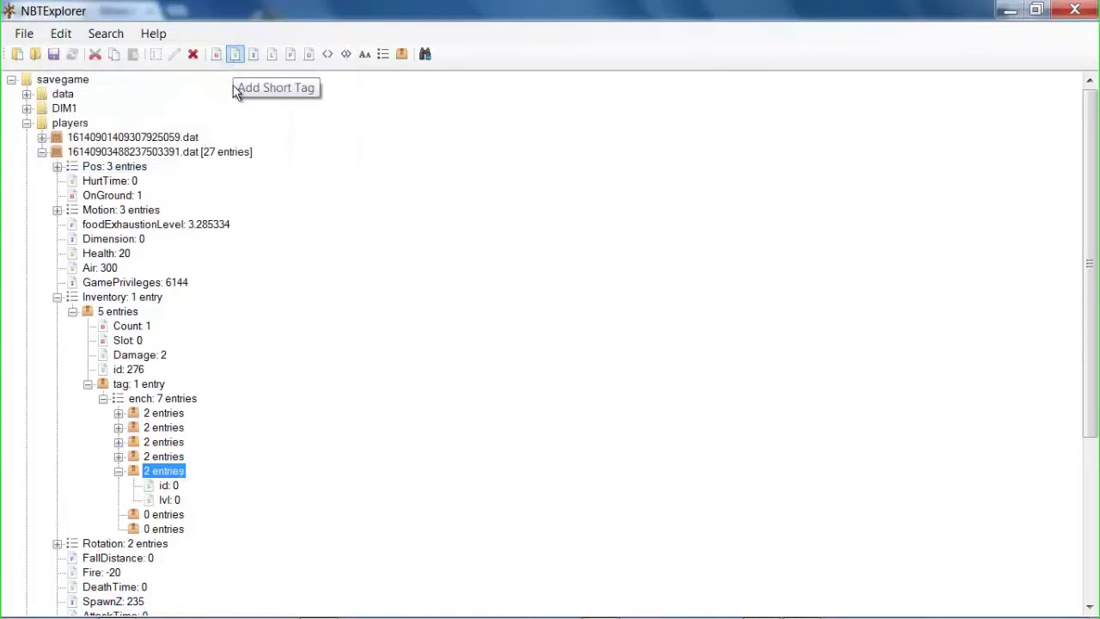
left_click(119, 471)
Step: Add short tags named id and lvl to the sixth compound in the ench list
left_click(138, 485)
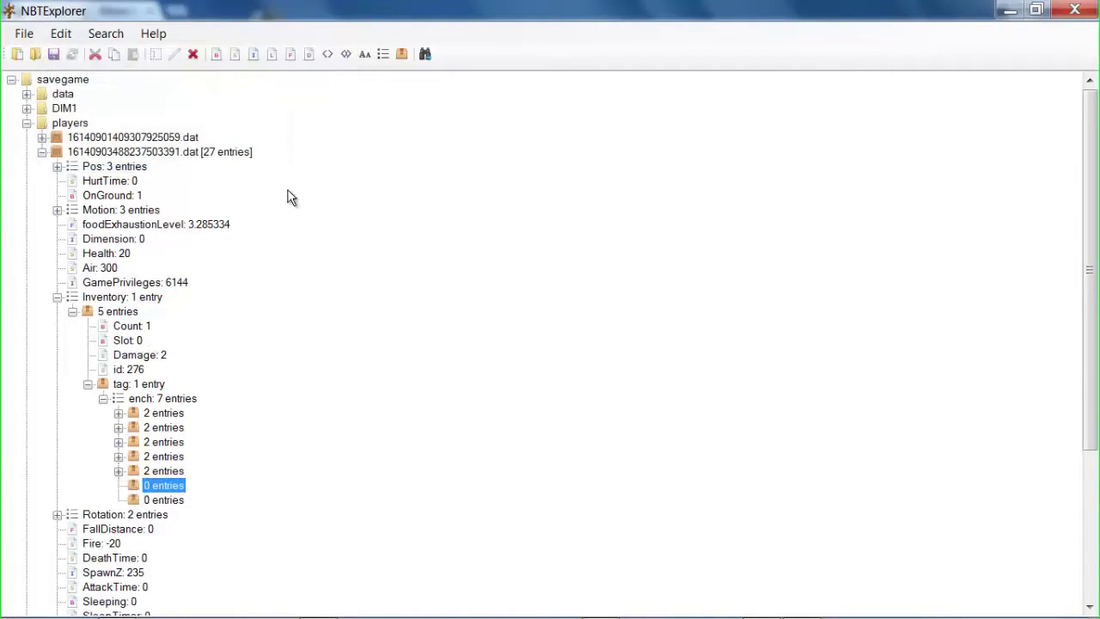
left_click(228, 60)
type("id")
key("Return")
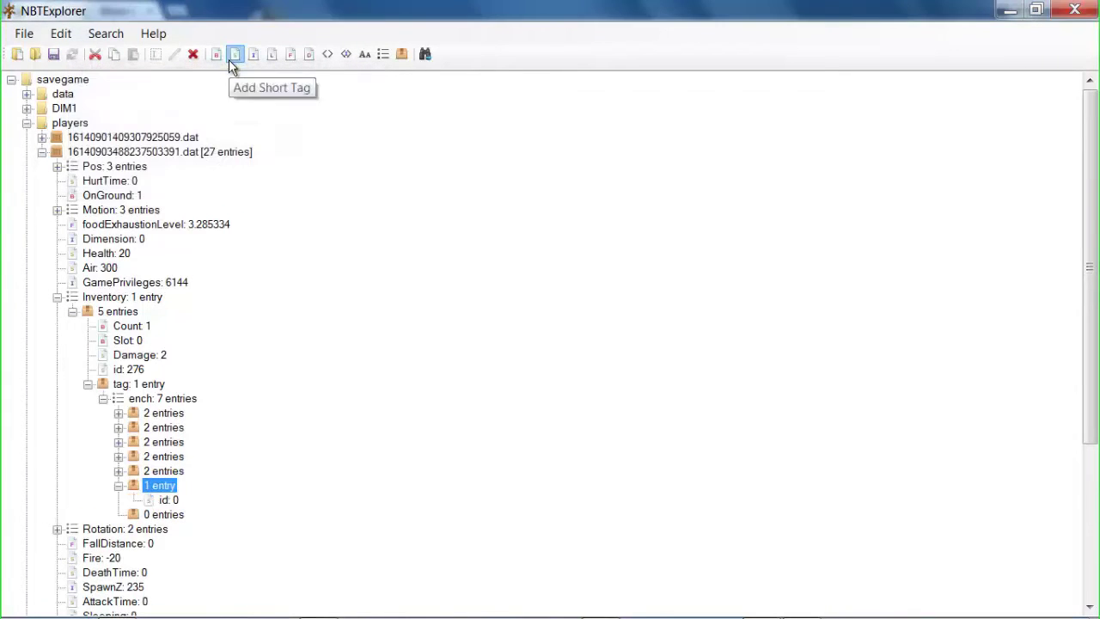
left_click(229, 59)
type("lvl")
key("Return")
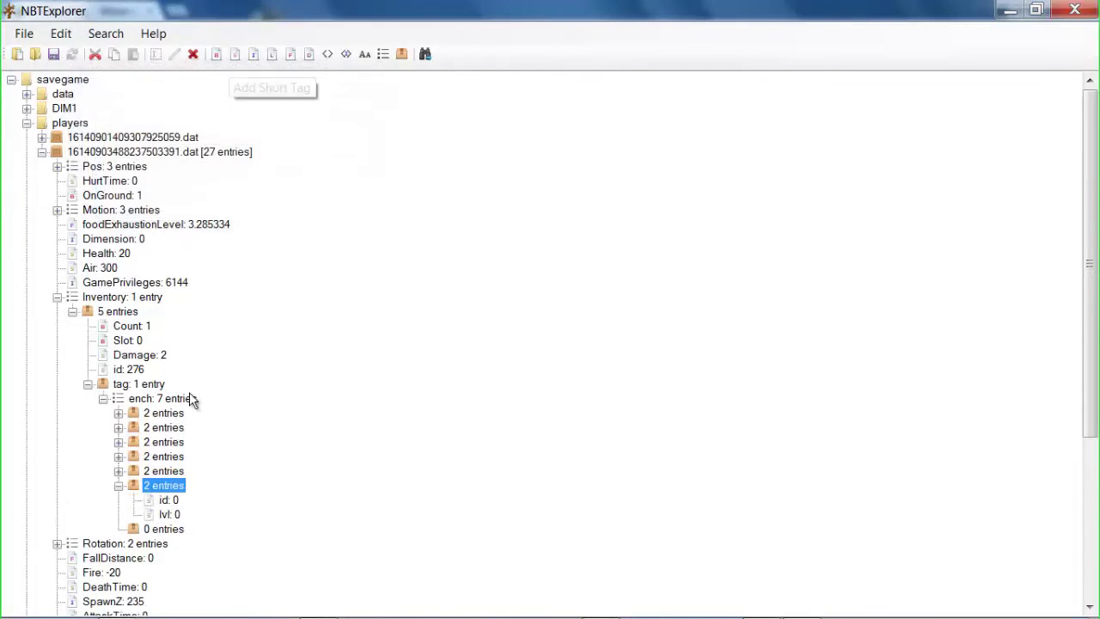
left_click(119, 485)
Step: Add short tags named id and lvl to the seventh compound in the ench list
left_click(139, 500)
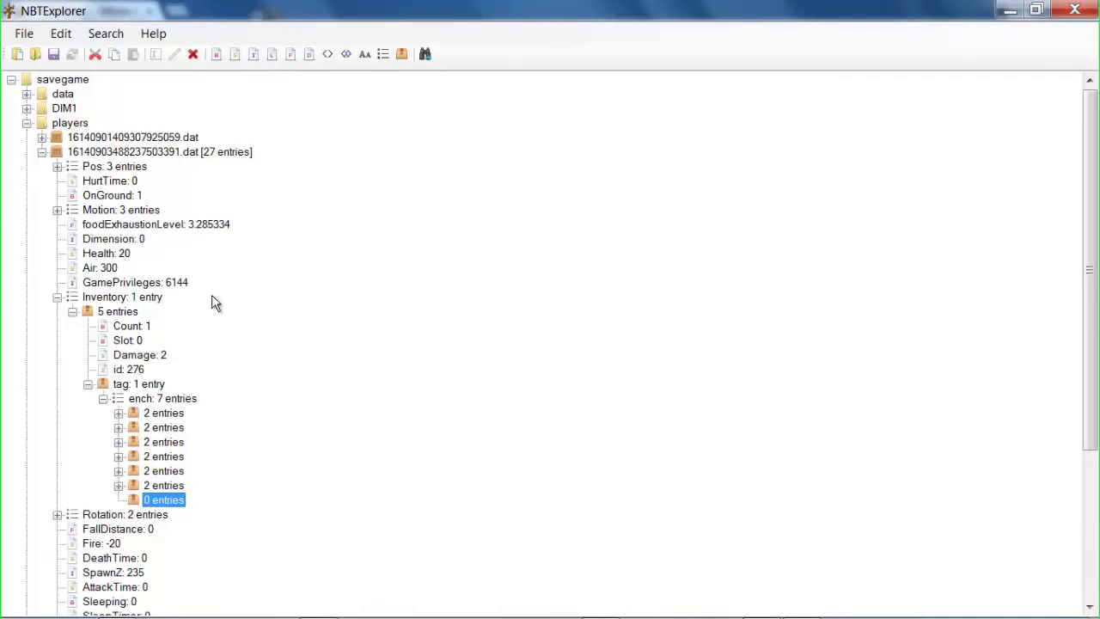
left_click(235, 54)
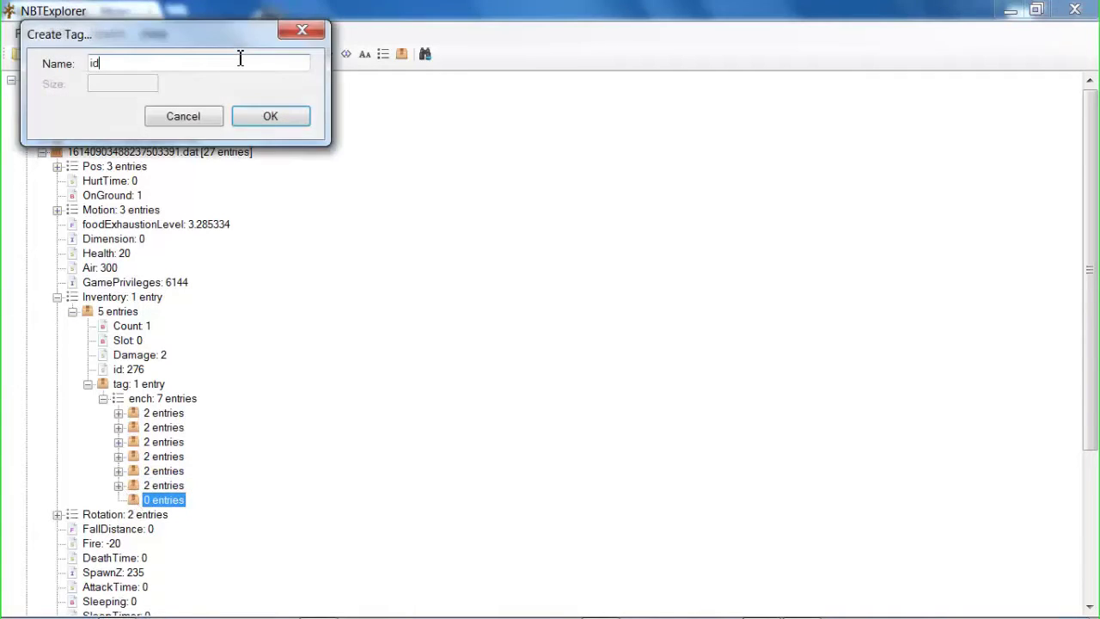
key("Return")
left_click(236, 55)
type("lvl")
key("Return")
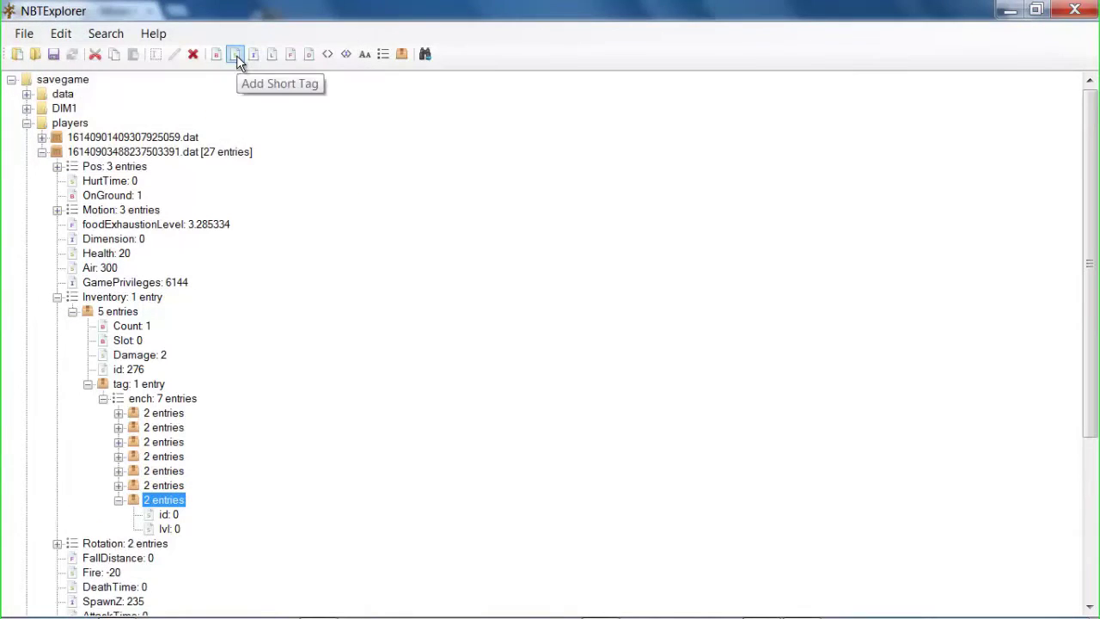
left_click(119, 499)
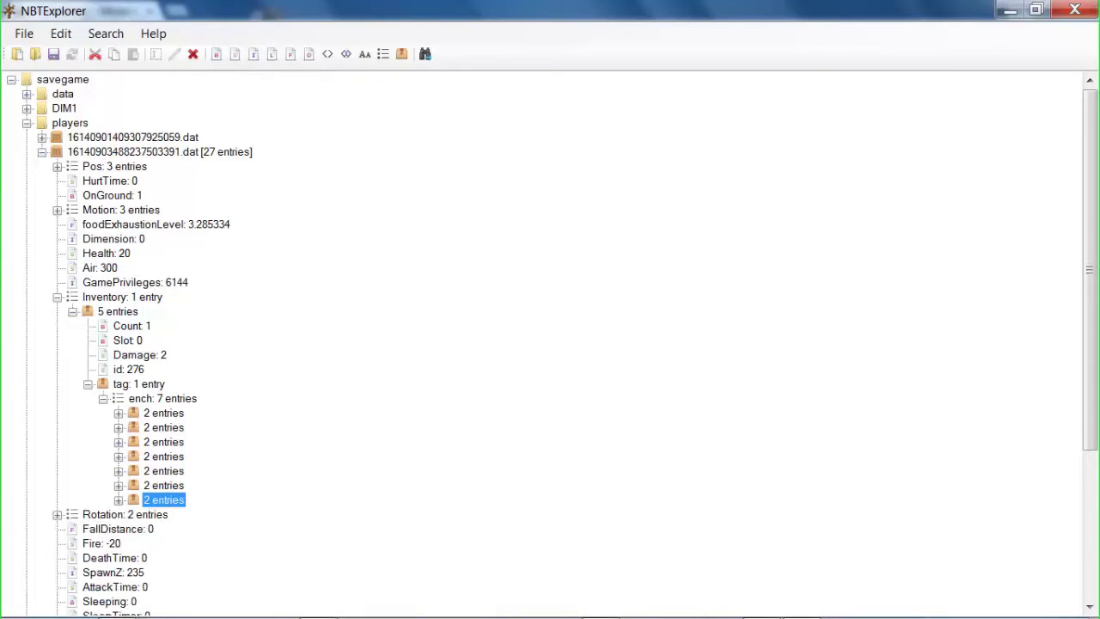
Step: Check the sword enchantment IDs on the Minecraft wiki in Chrome against the first two ench entries in NBTExplorer
left_click(600, 606)
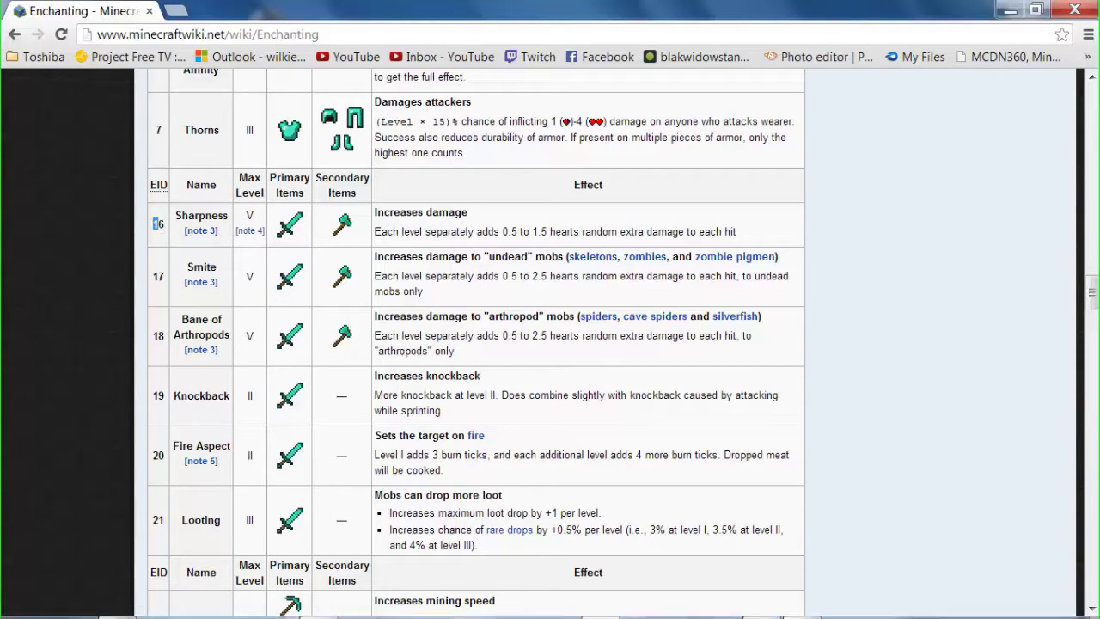
mouse_move(318, 612)
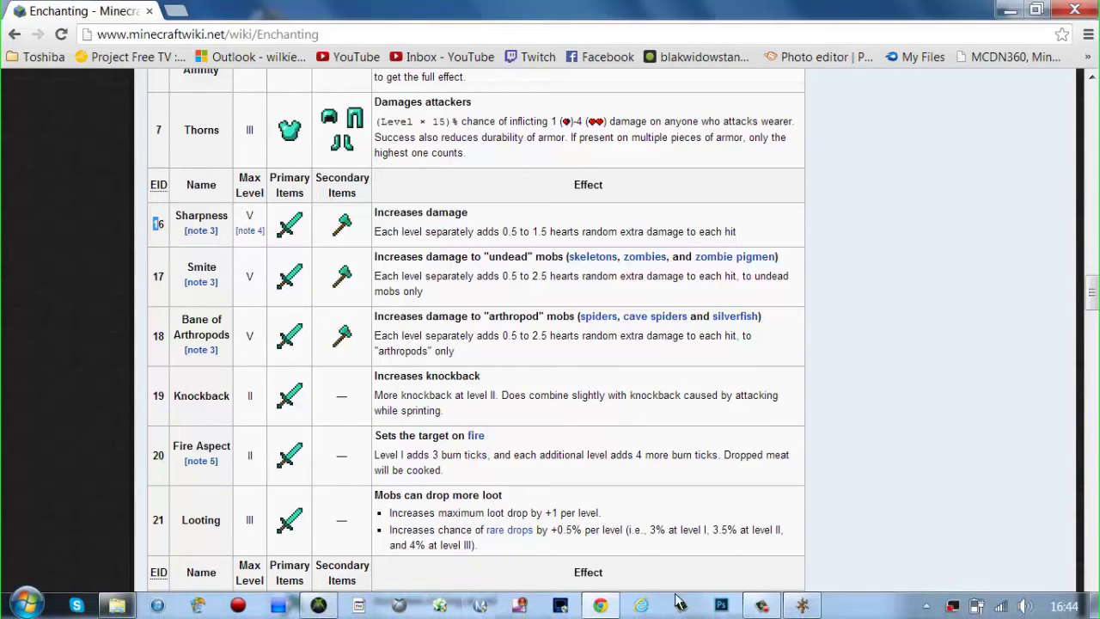
left_click(800, 605)
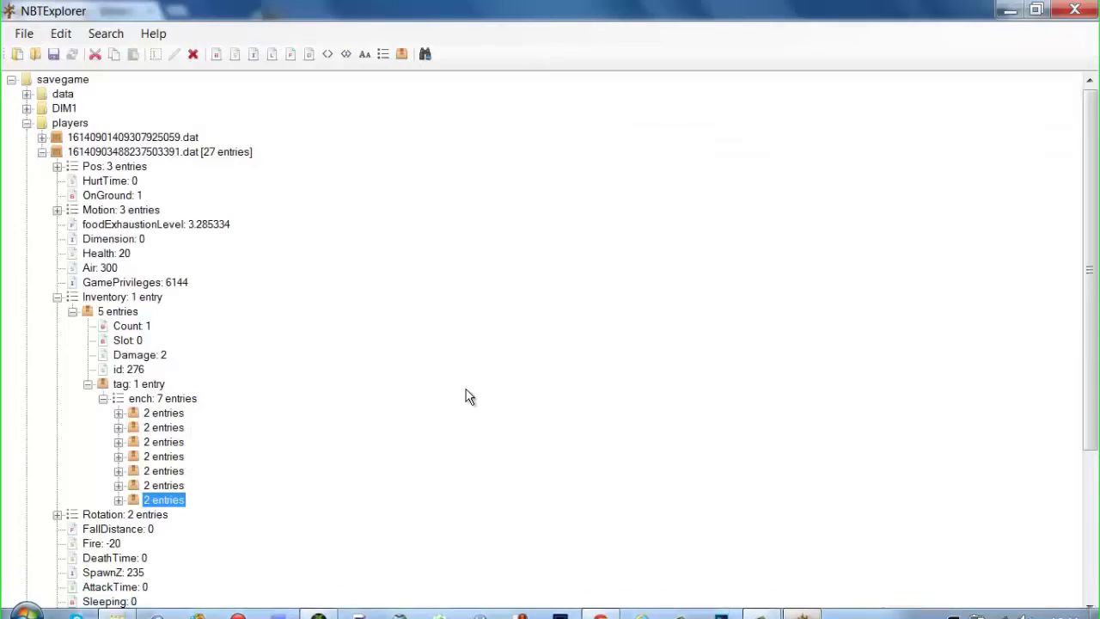
left_click(118, 414)
left_click(117, 413)
left_click(118, 427)
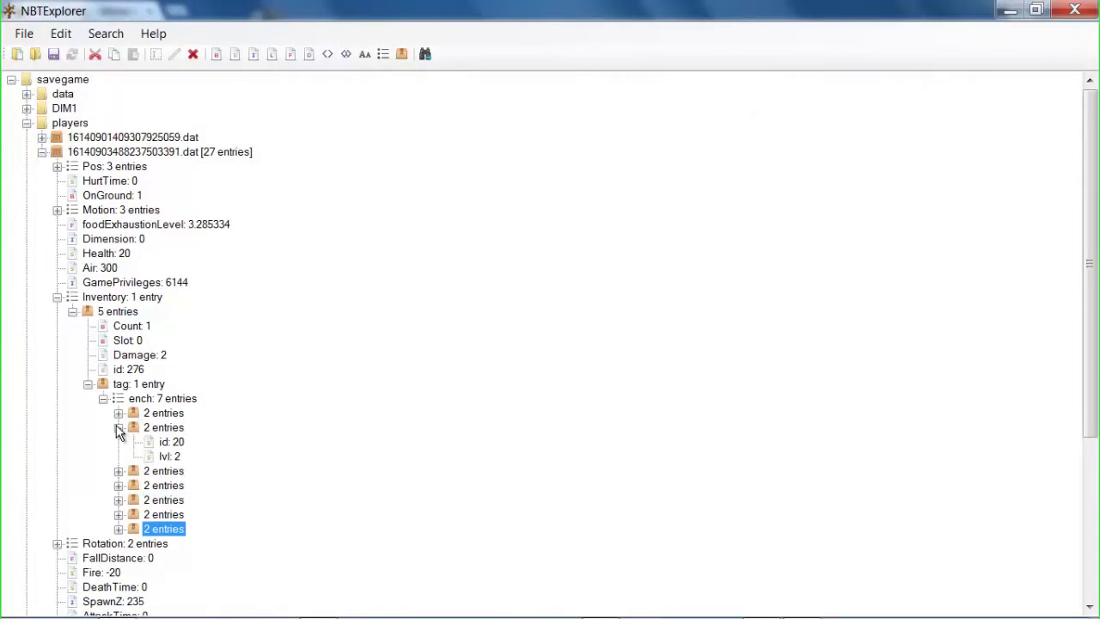
left_click(118, 427)
Step: Set the third ench entry to Sharpness V with id 16 and lvl 5
left_click(118, 442)
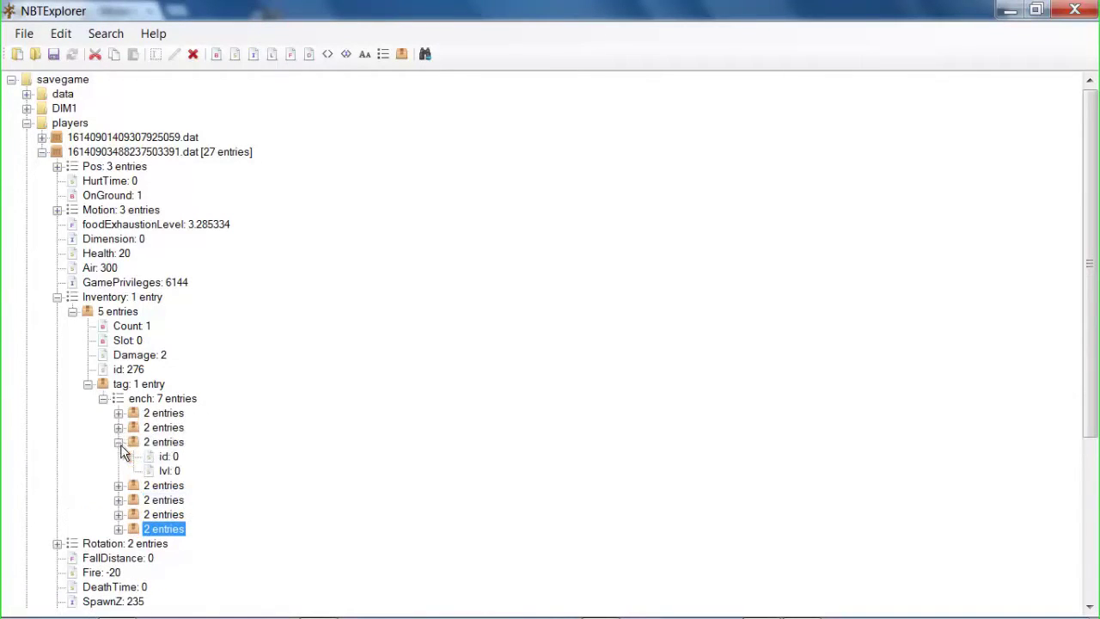
double_click(177, 458)
type("1")
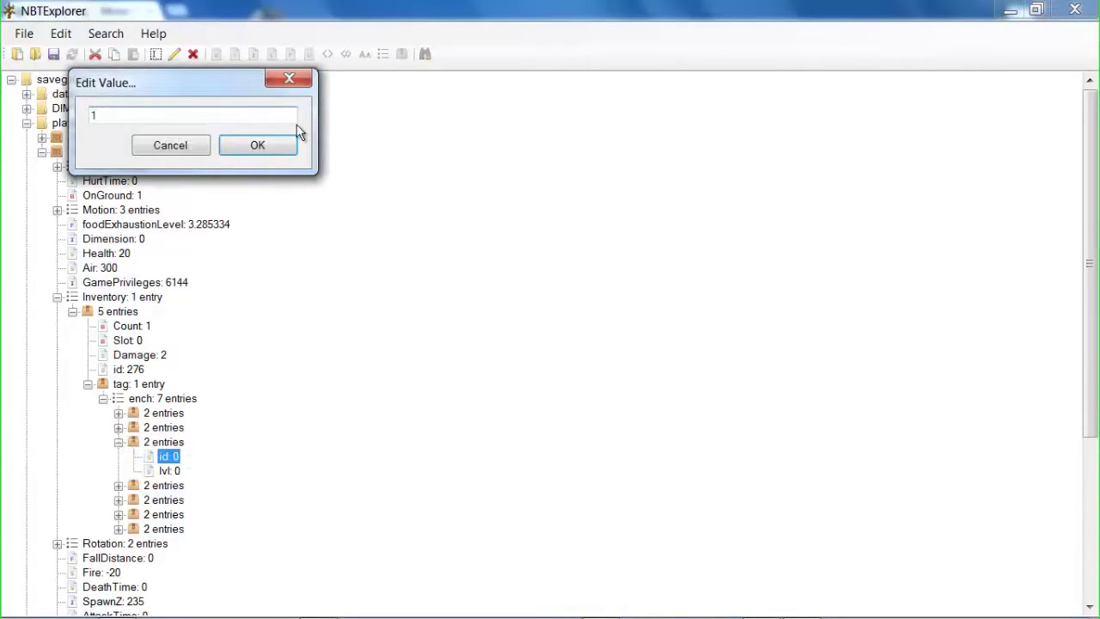
type("6")
key("Return")
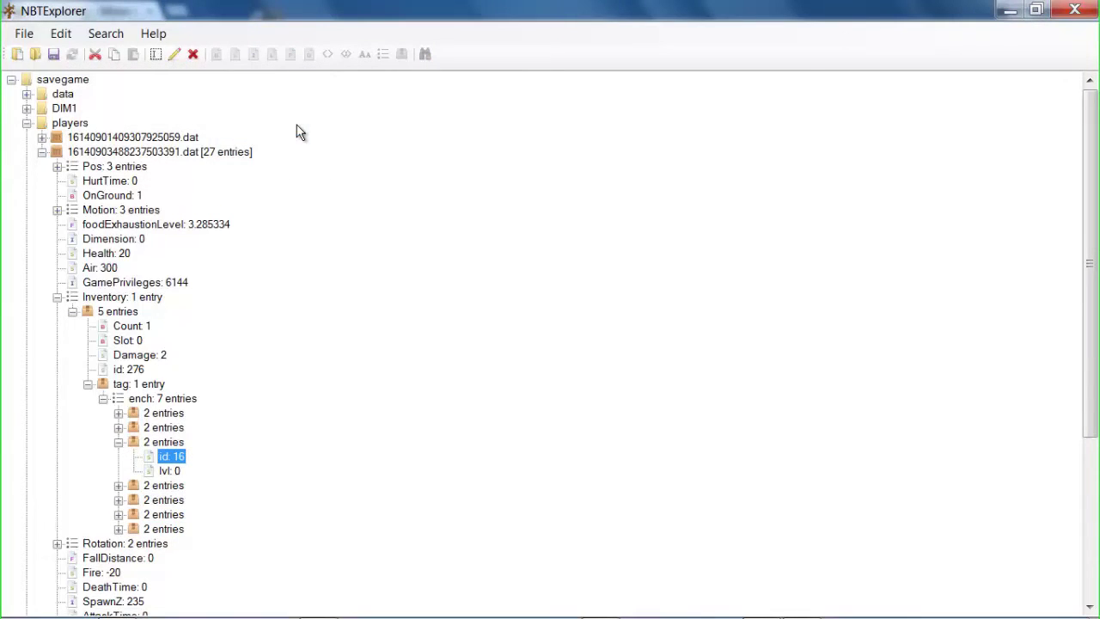
double_click(170, 471)
type("5")
key("Return")
left_click(119, 442)
Step: Compare the first ench entry in NBTExplorer with the sword enchantments on the Minecraft wiki in Chrome, and recheck the third entry
left_click(119, 413)
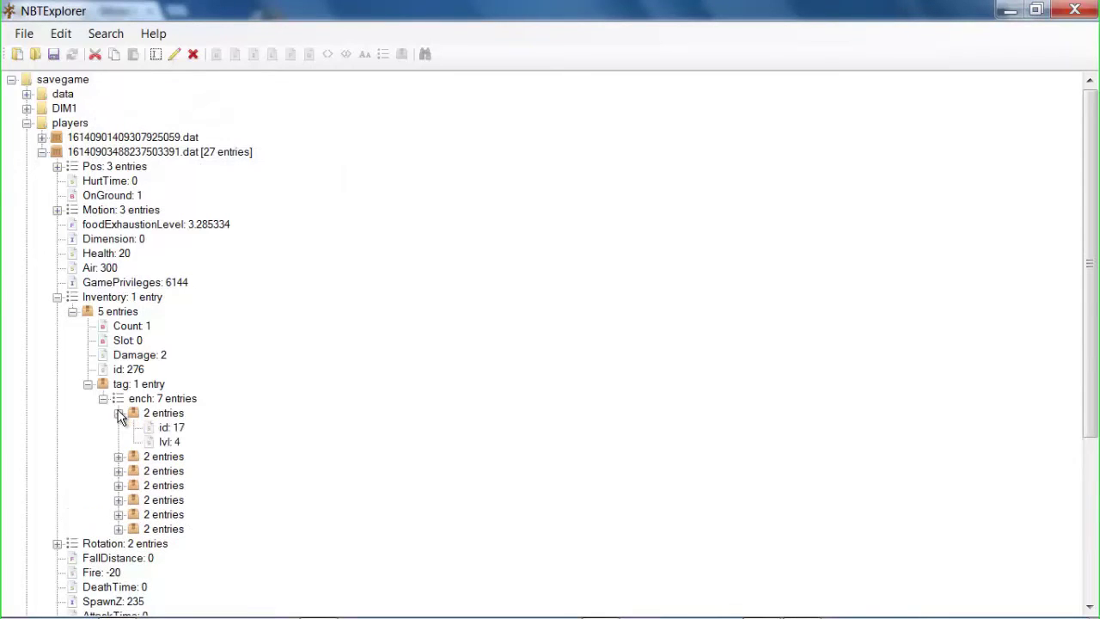
left_click(118, 414)
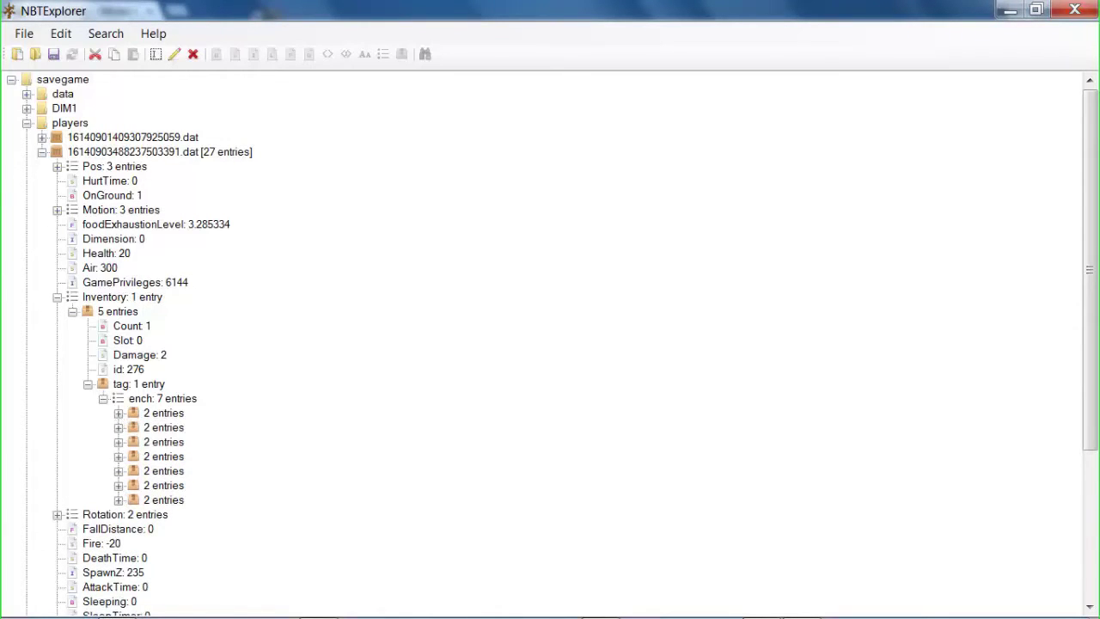
mouse_move(677, 591)
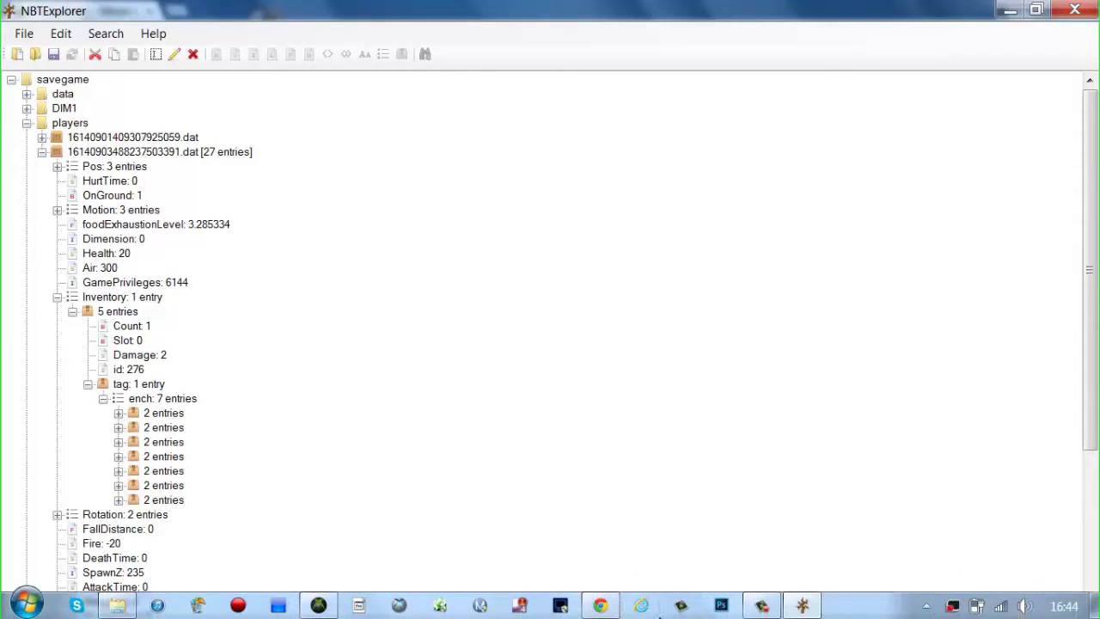
left_click(599, 606)
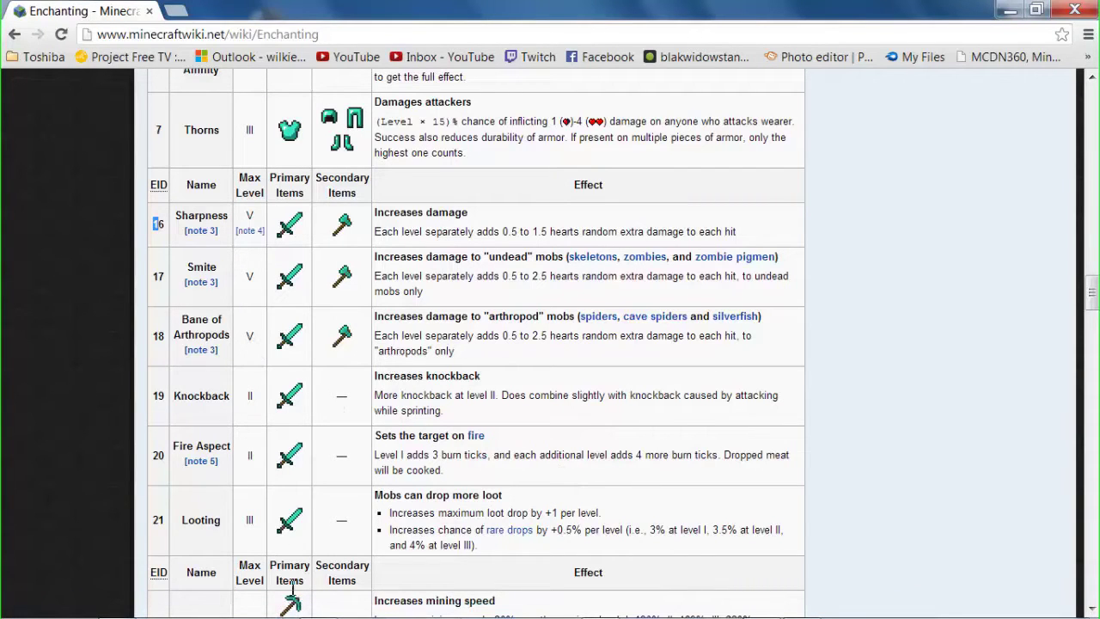
mouse_move(296, 615)
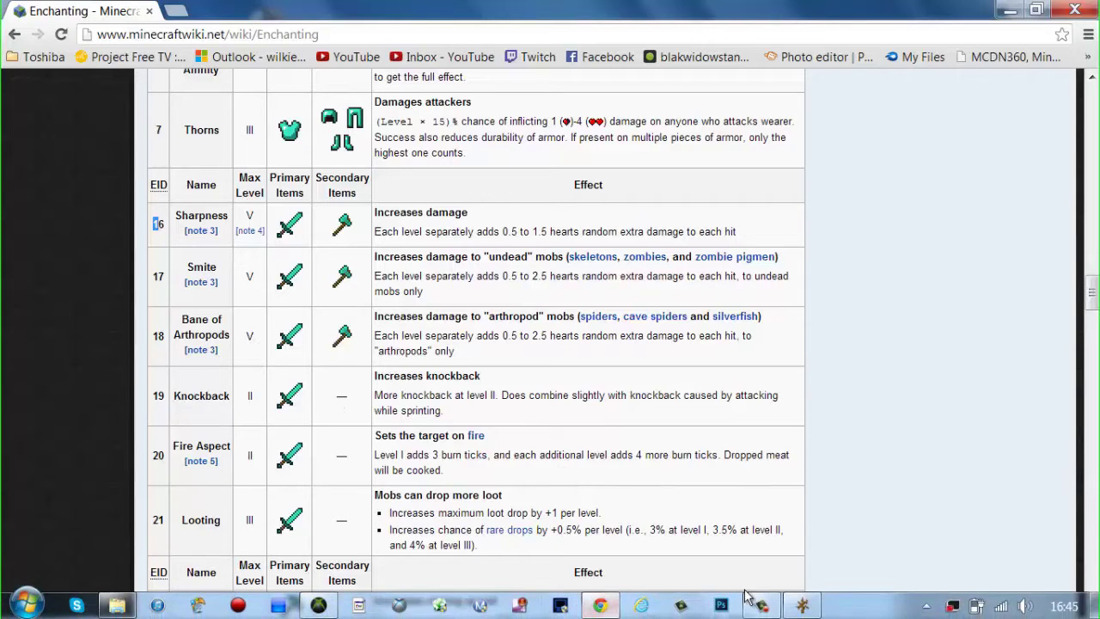
left_click(802, 606)
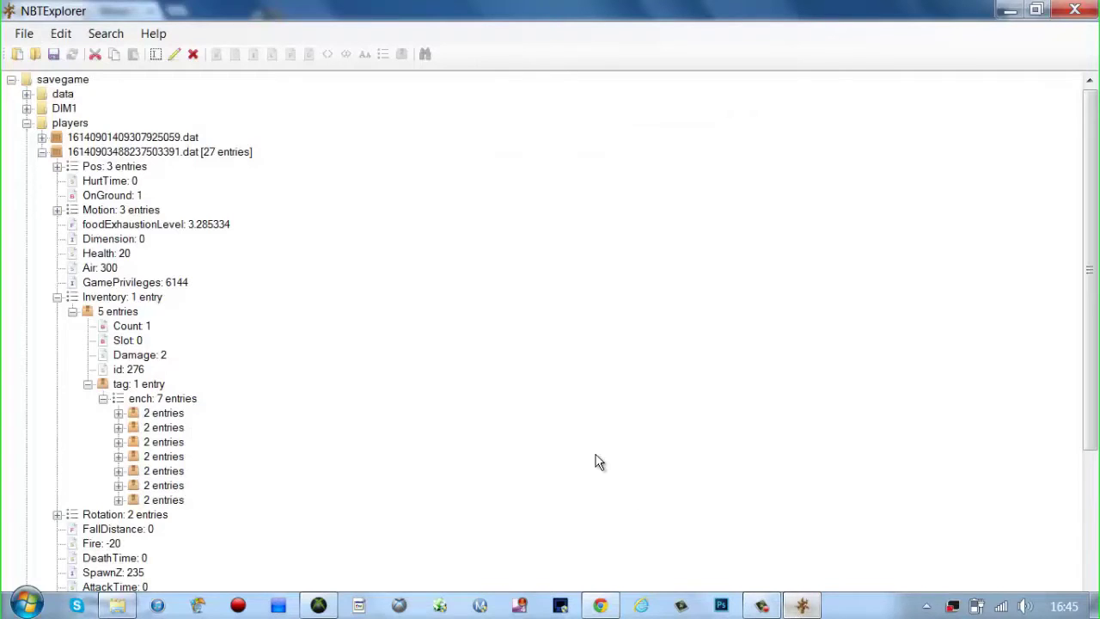
left_click(119, 442)
left_click(118, 442)
Step: Set the fourth ench entry to Bane of Arthropods V with id 18 and lvl 5
left_click(119, 456)
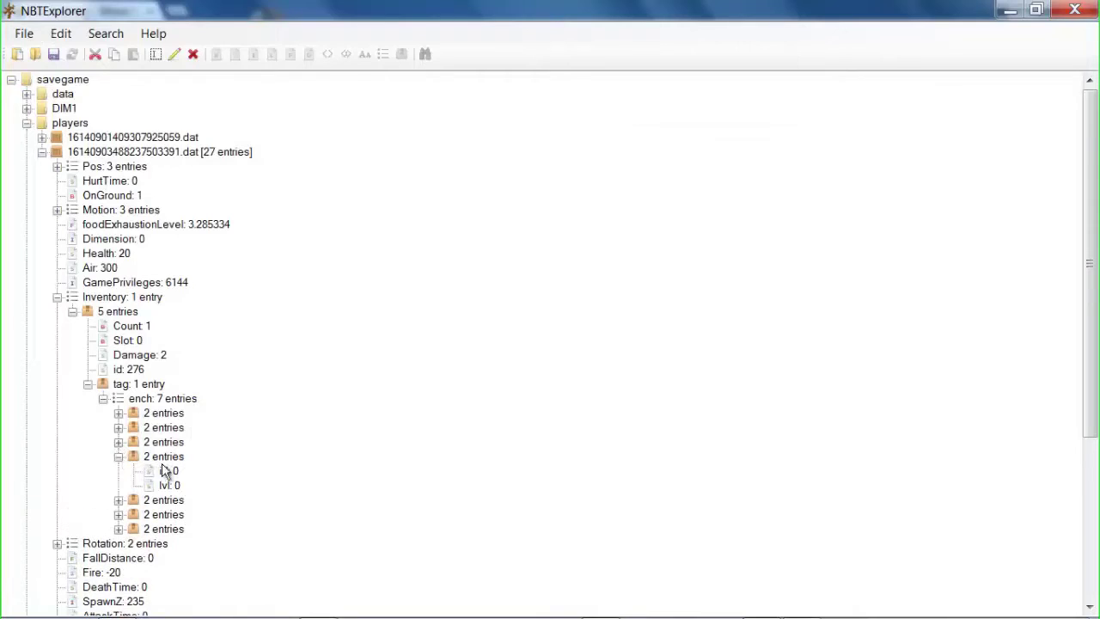
double_click(169, 471)
type("18")
key("Return")
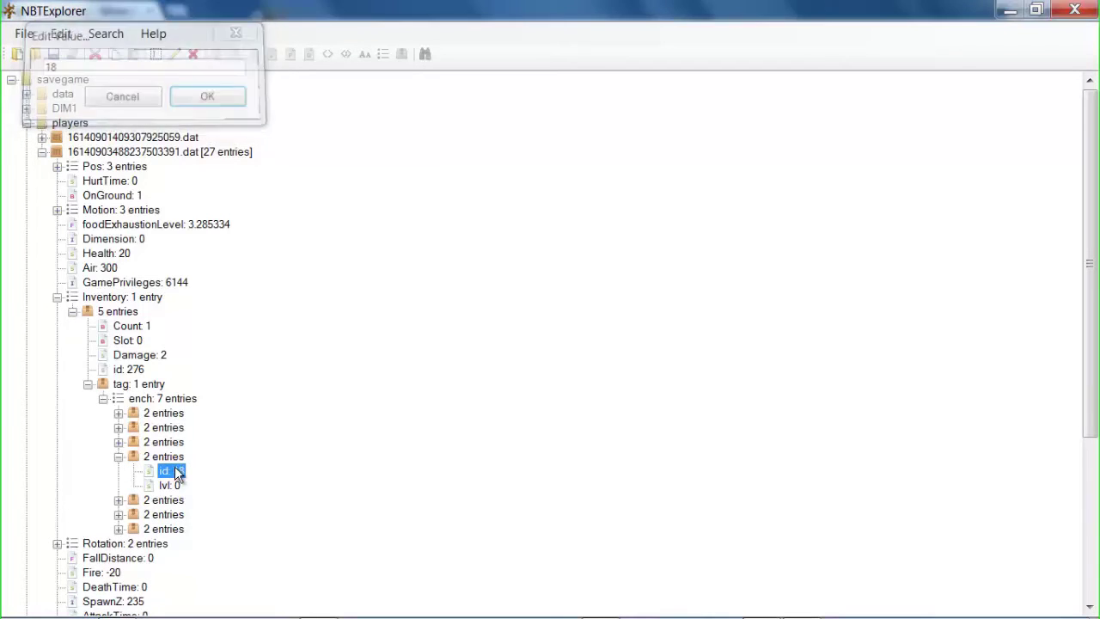
double_click(178, 487)
type("5")
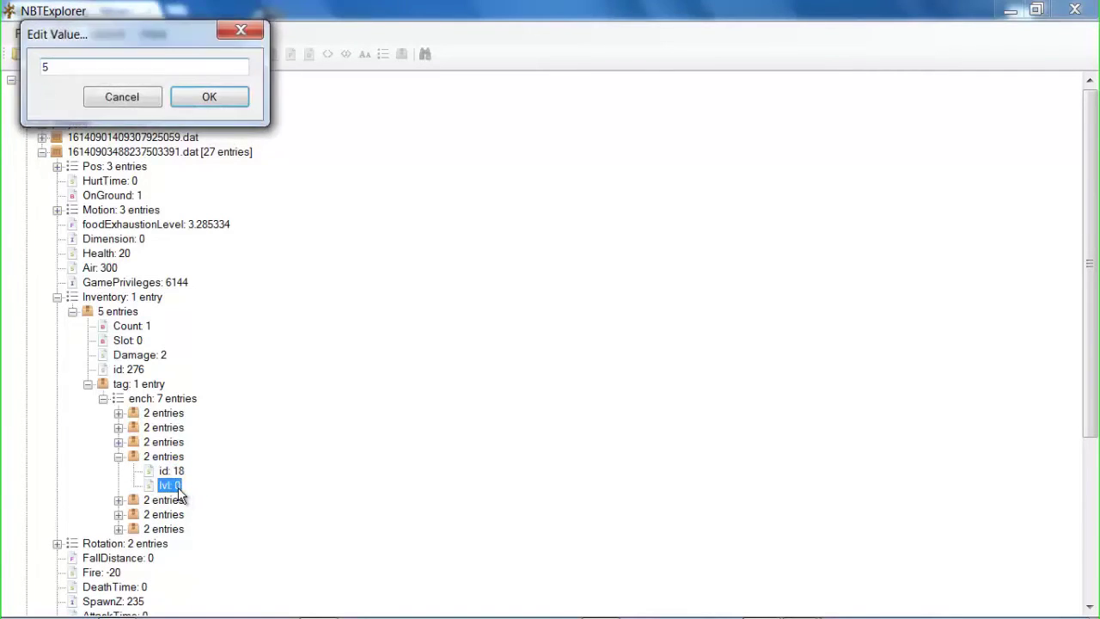
key("Return")
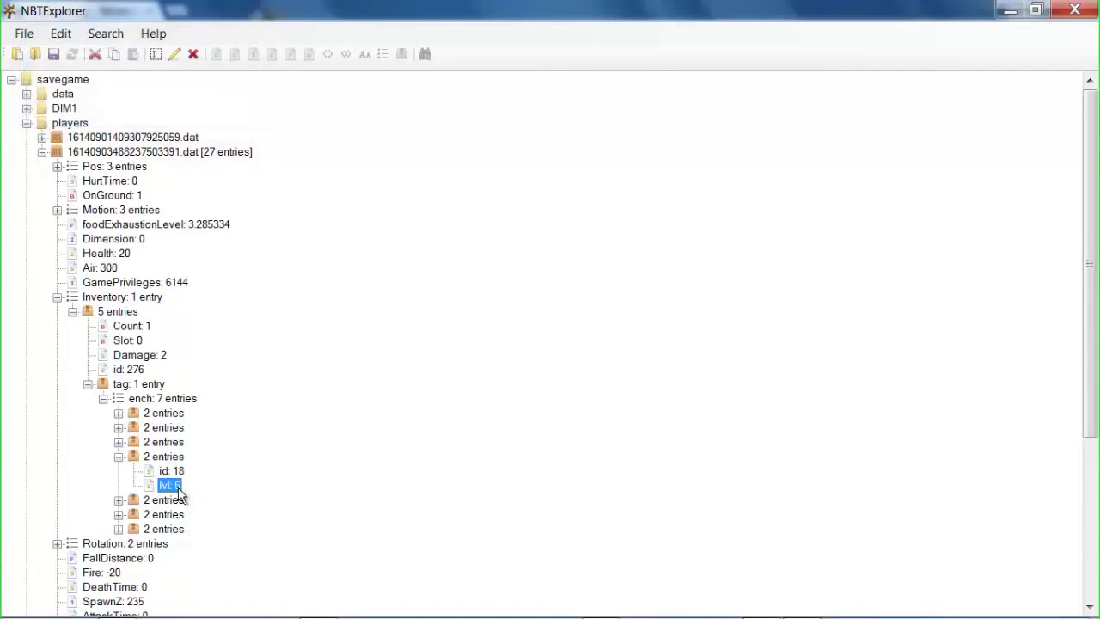
left_click(118, 457)
Step: Raise the Smite enchantment in the first ench entry to lvl 5
left_click(119, 413)
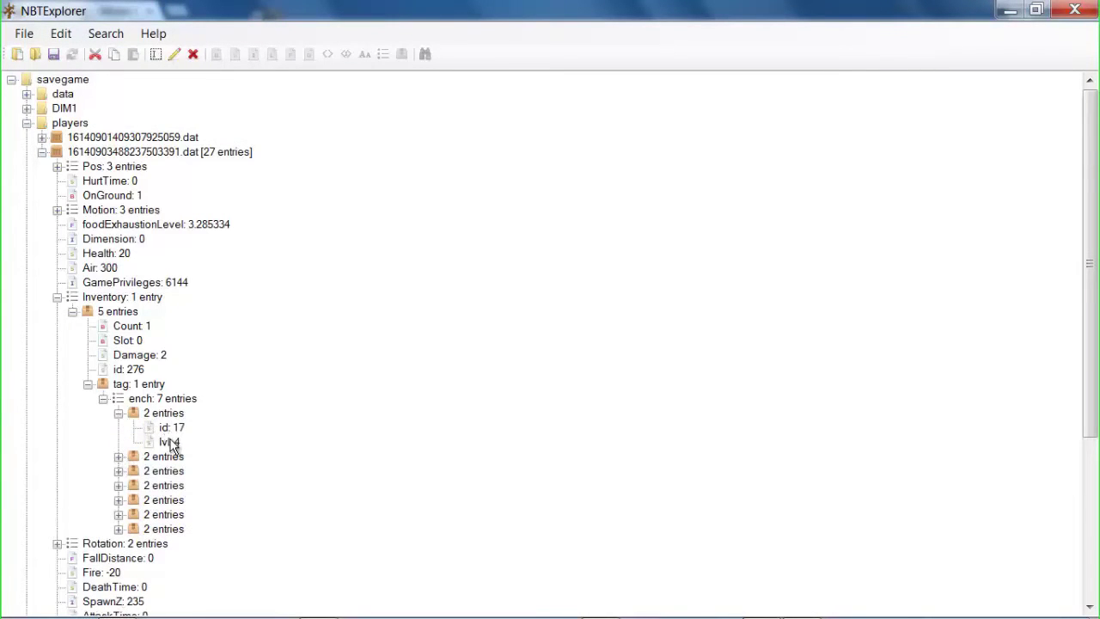
double_click(170, 441)
type("5")
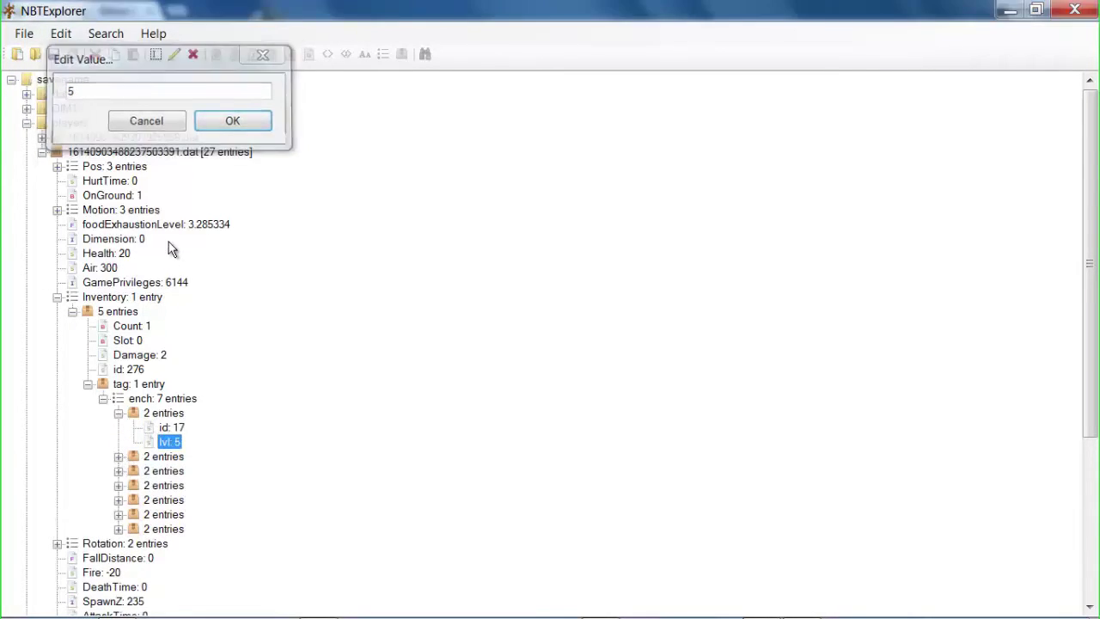
key("Return")
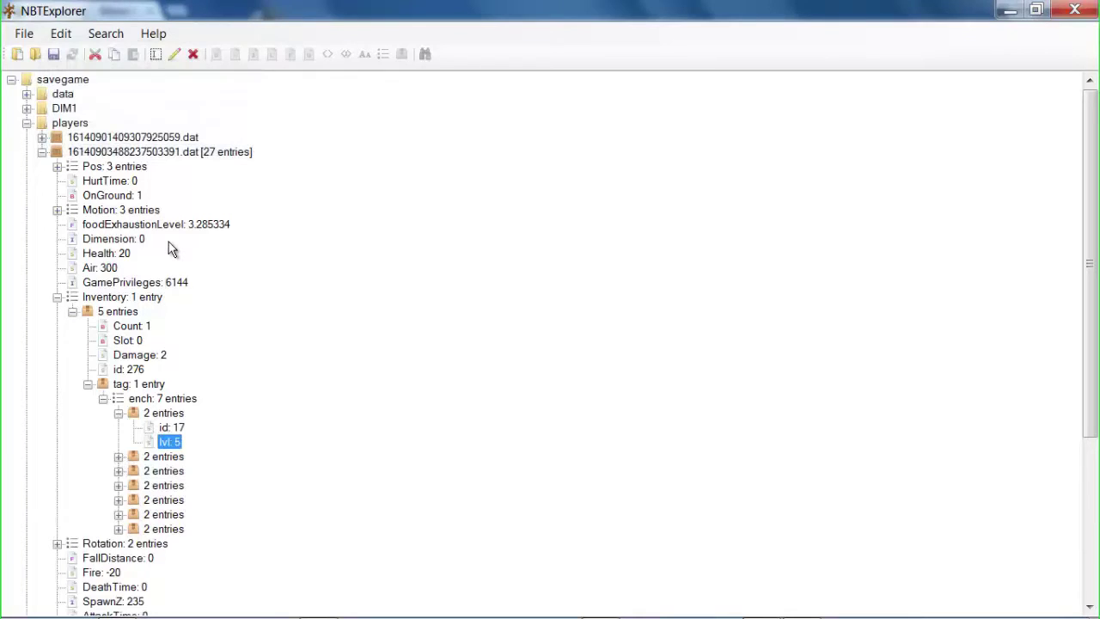
left_click(119, 414)
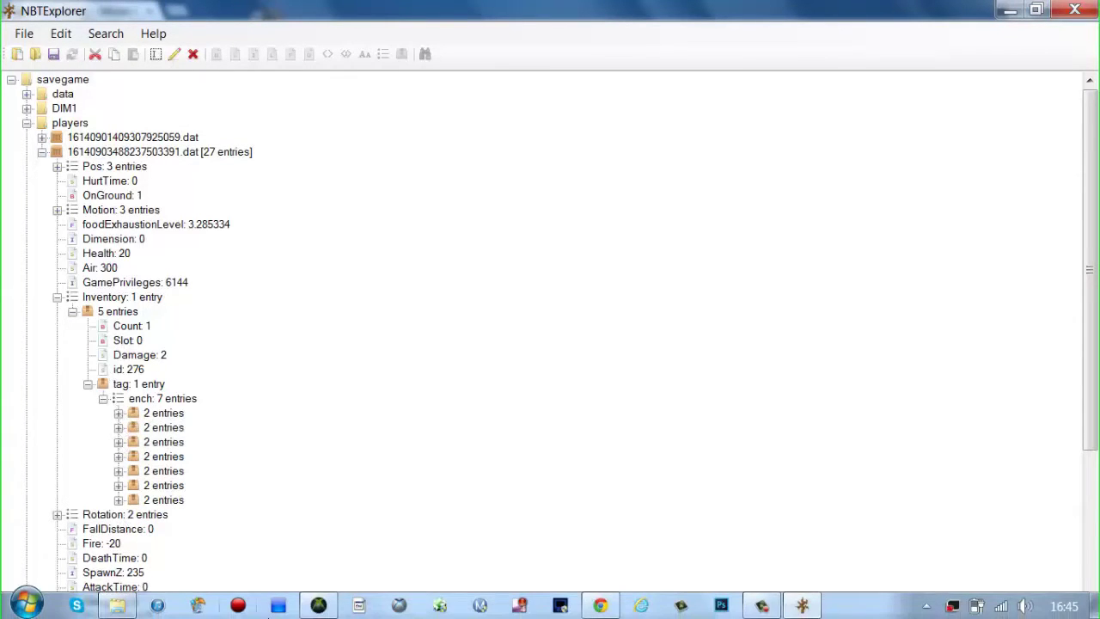
Step: Look up the remaining sword enchantment IDs and maximum levels on the Minecraft wiki in Chrome, and return to NBTExplorer
left_click(600, 605)
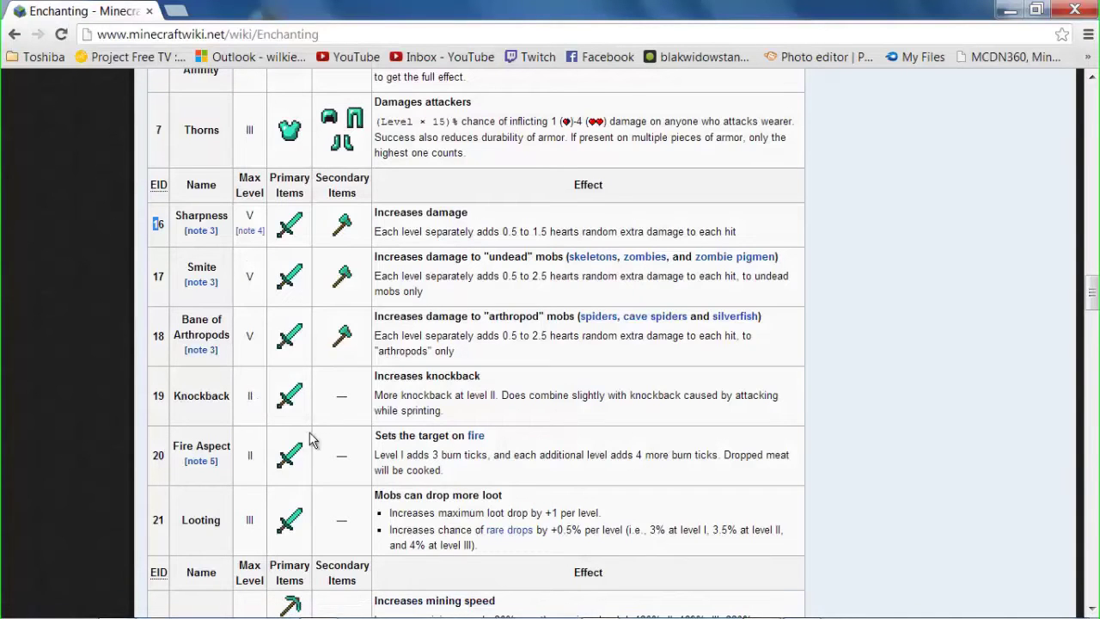
mouse_move(320, 614)
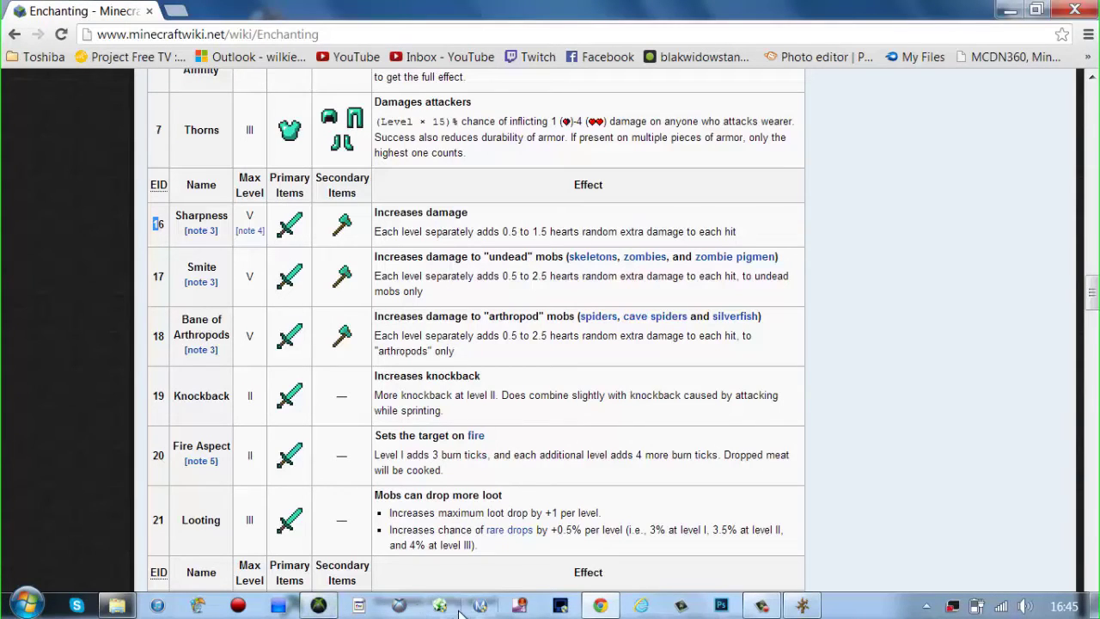
left_click(803, 605)
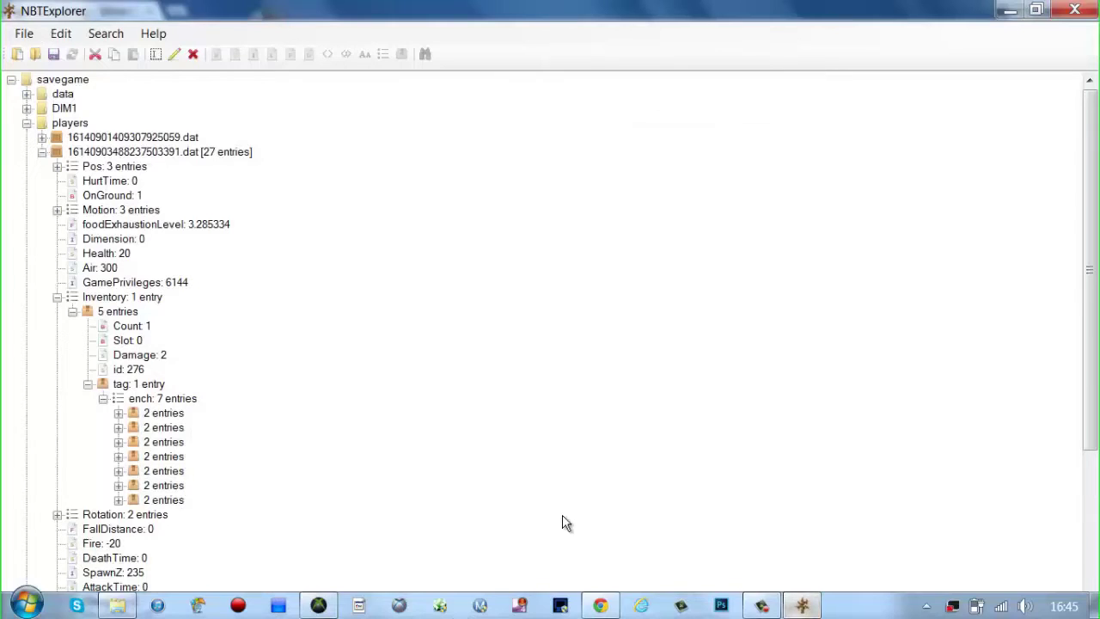
Step: Set the fifth ench entry to Knockback II with id 19 and lvl 2
left_click(119, 471)
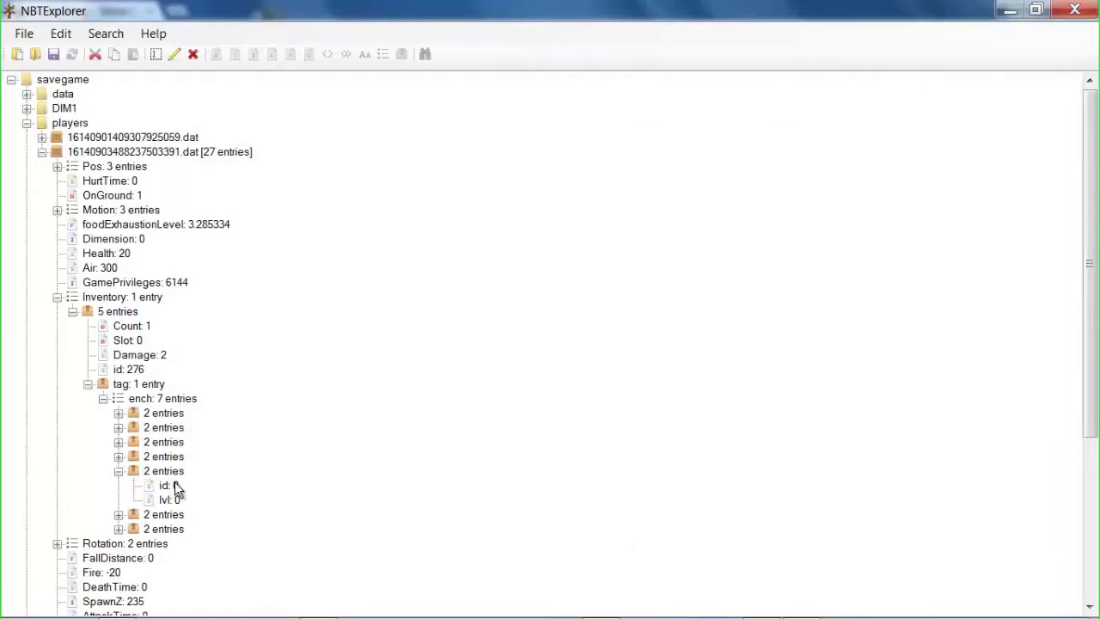
double_click(169, 487)
type("19")
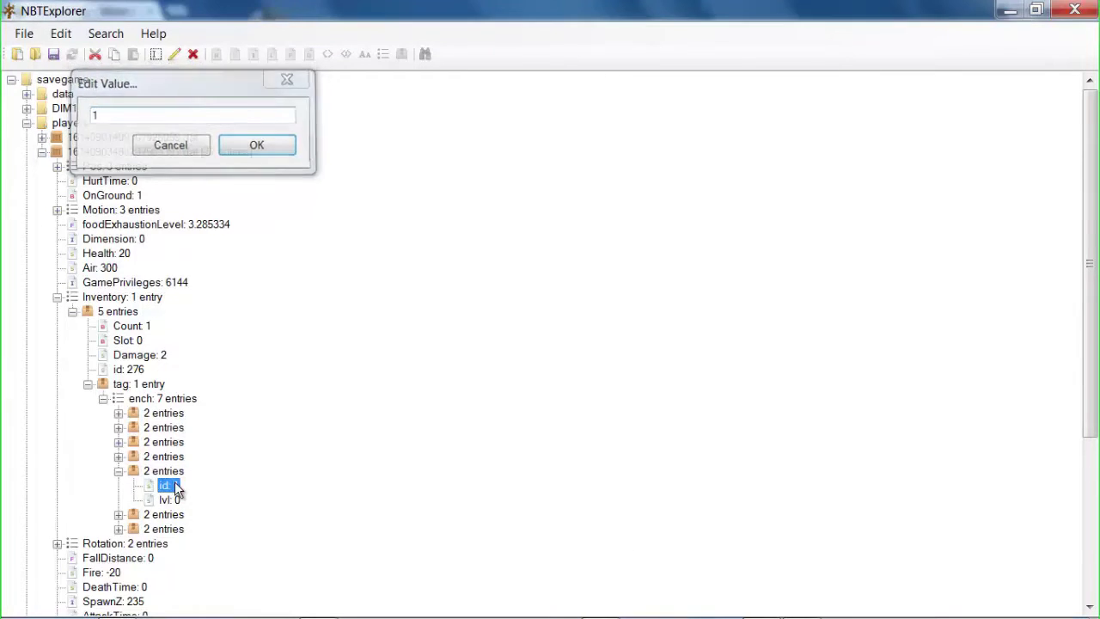
key("Return")
double_click(168, 487)
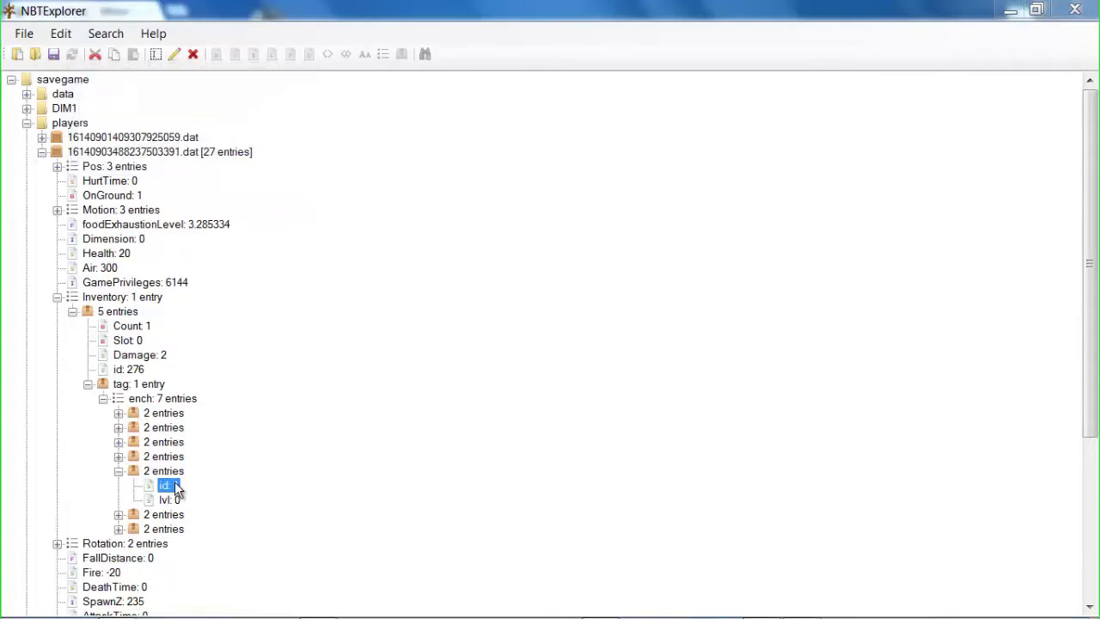
type("9")
key("Return")
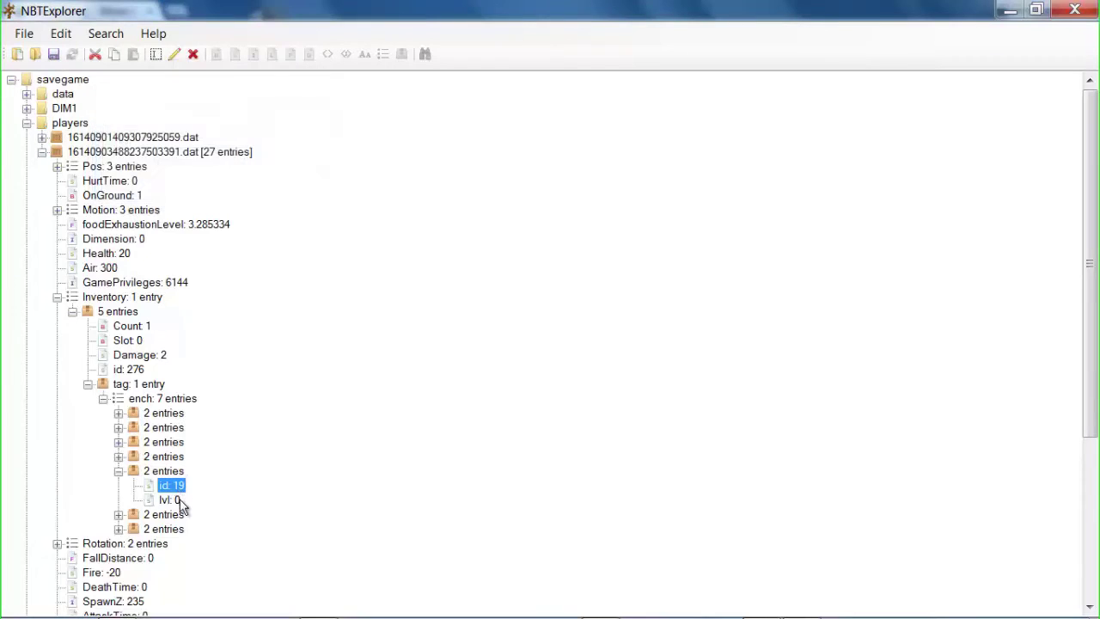
double_click(168, 500)
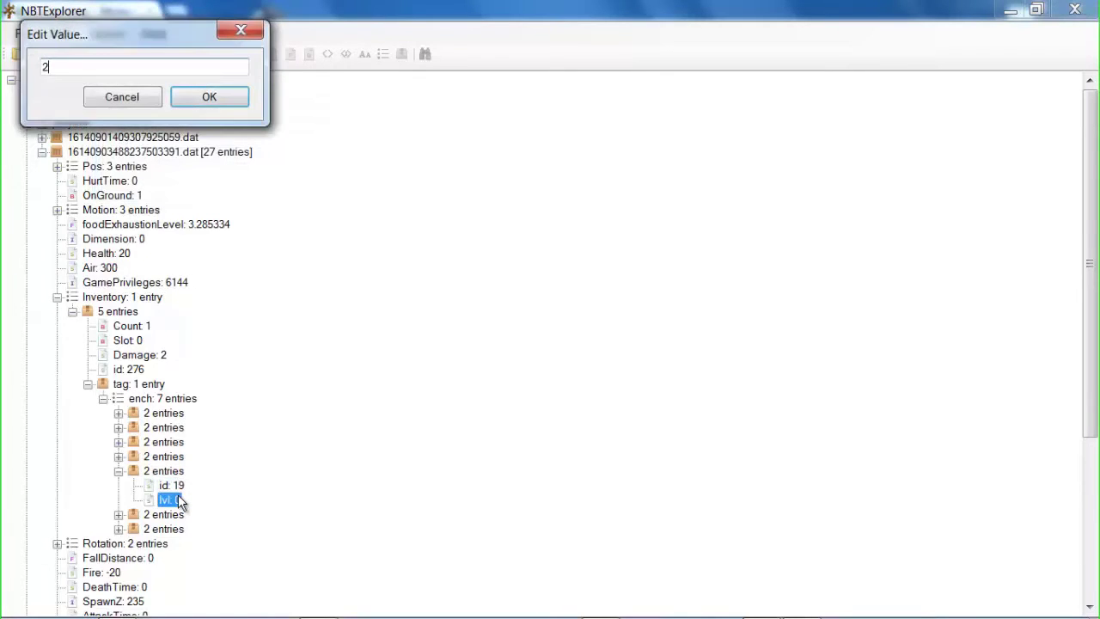
type("2")
key("Return")
left_click(119, 471)
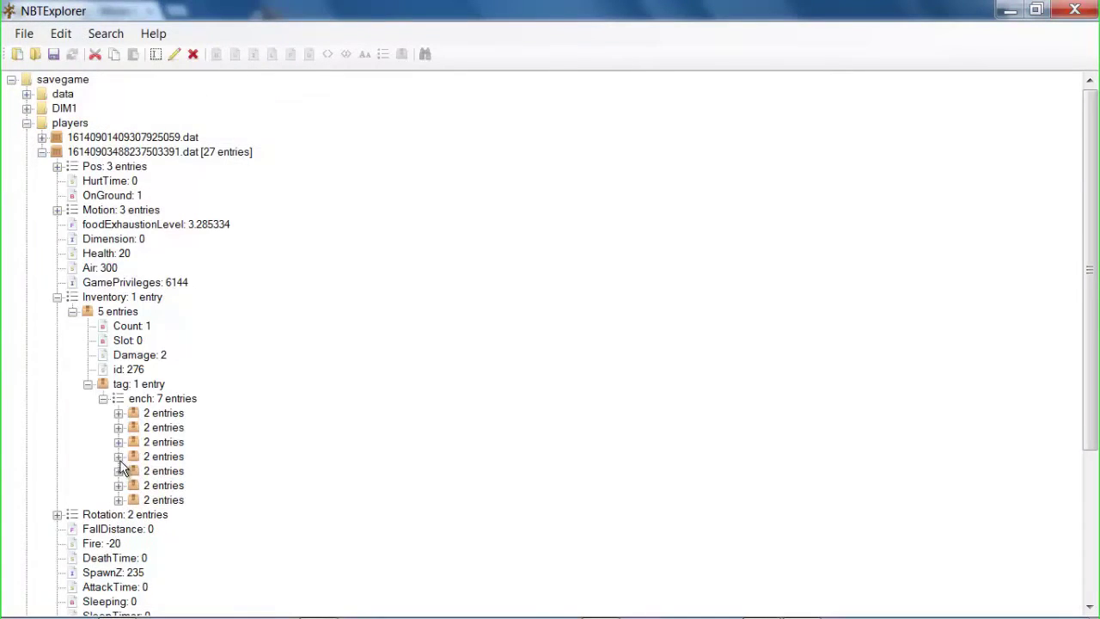
Step: Check the second ench entry, look up the remaining sword enchantment IDs and maximum levels on the Minecraft wiki in Chrome, and return to NBTExplorer
left_click(118, 428)
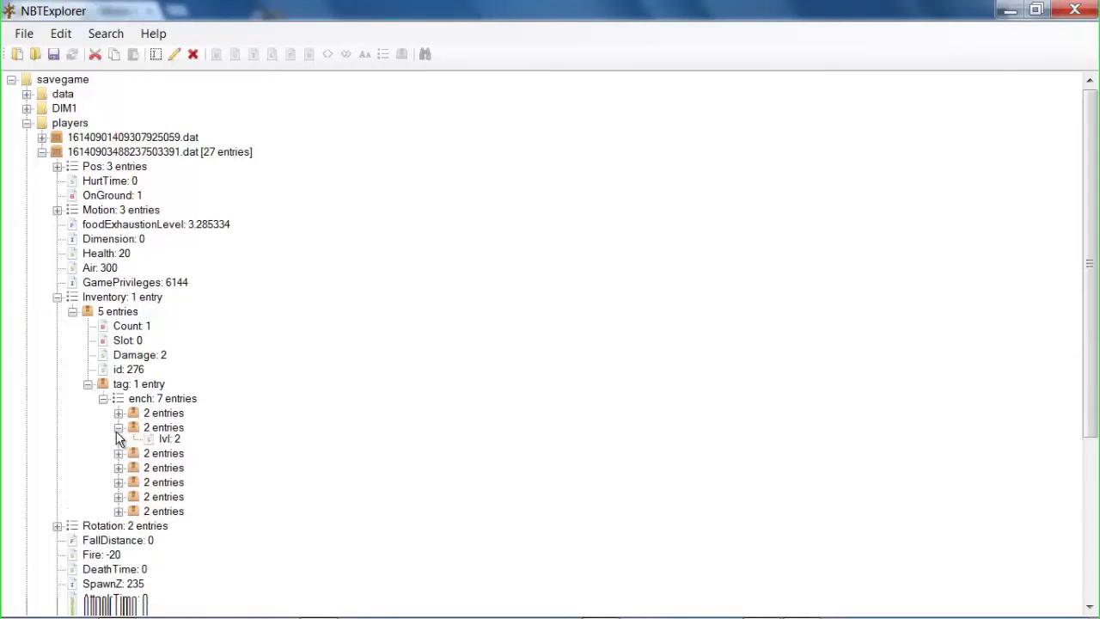
left_click(118, 428)
mouse_move(589, 613)
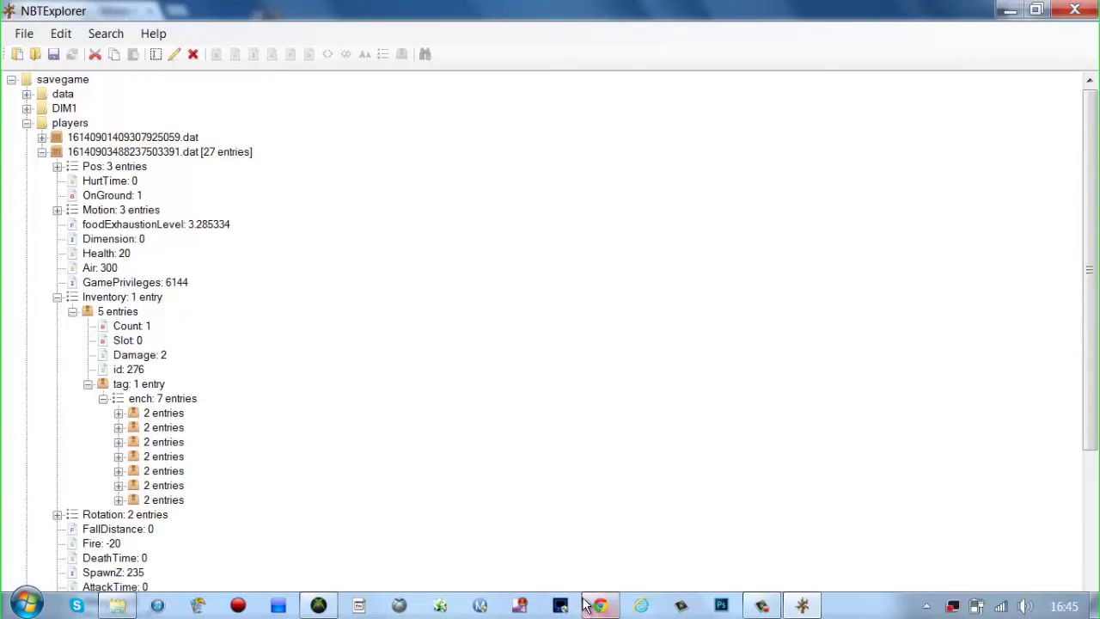
left_click(593, 611)
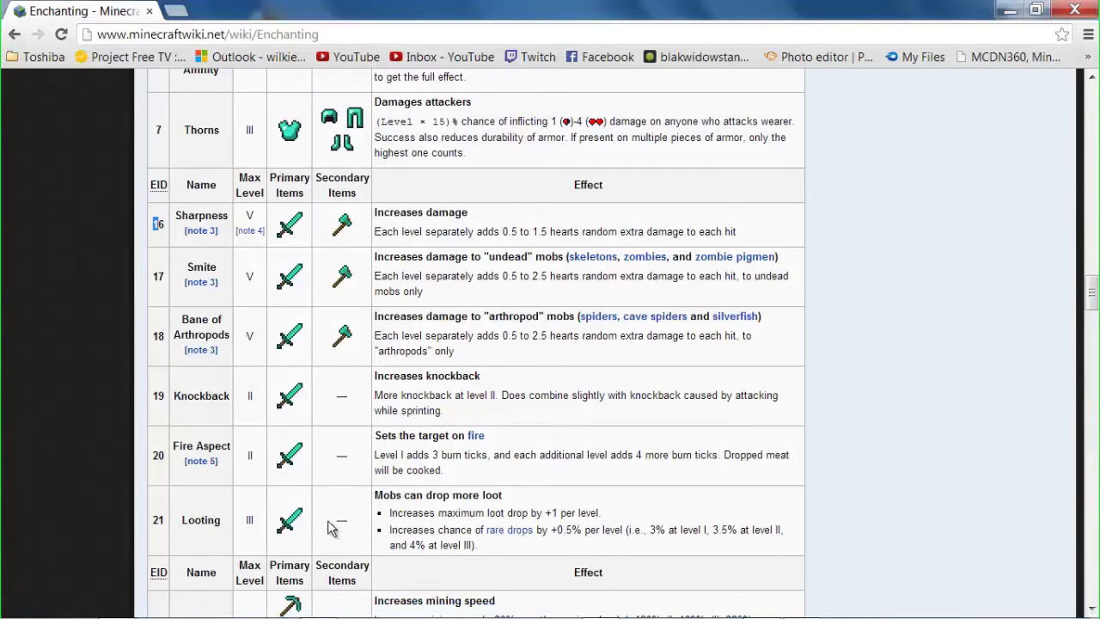
scroll(157, 224, "down", 6)
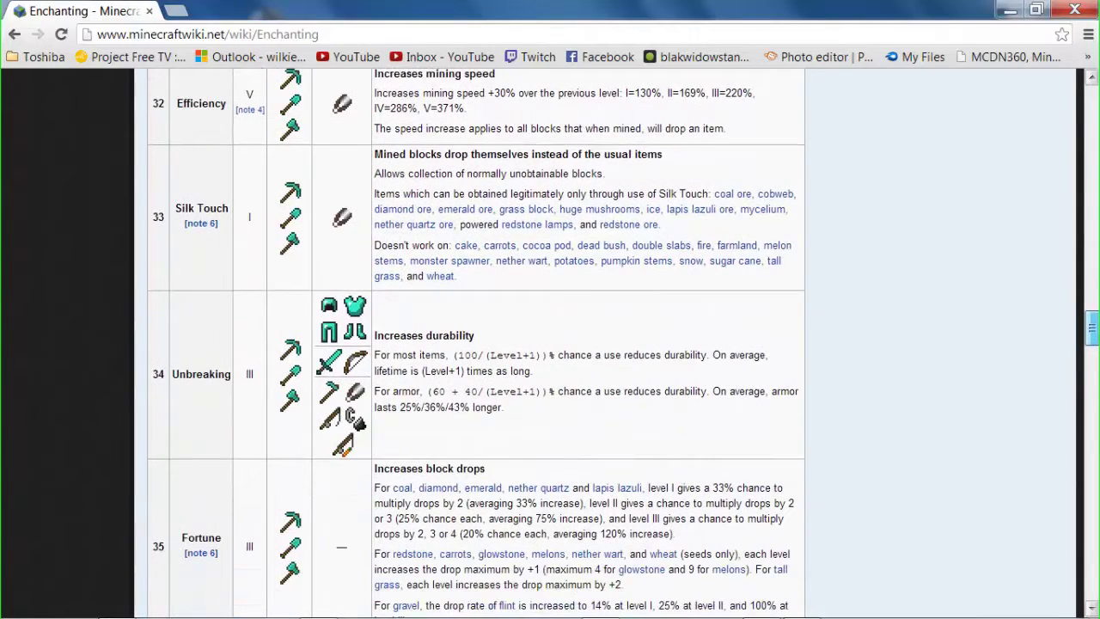
scroll(550, 344, "up", 3)
scroll(771, 568, "down", 1)
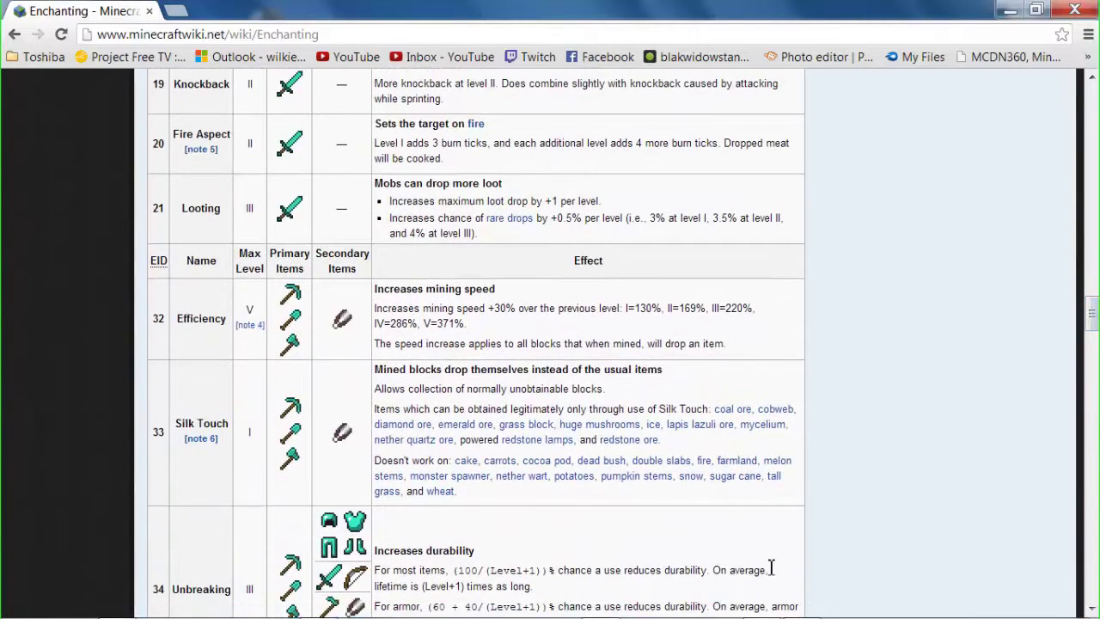
mouse_move(456, 612)
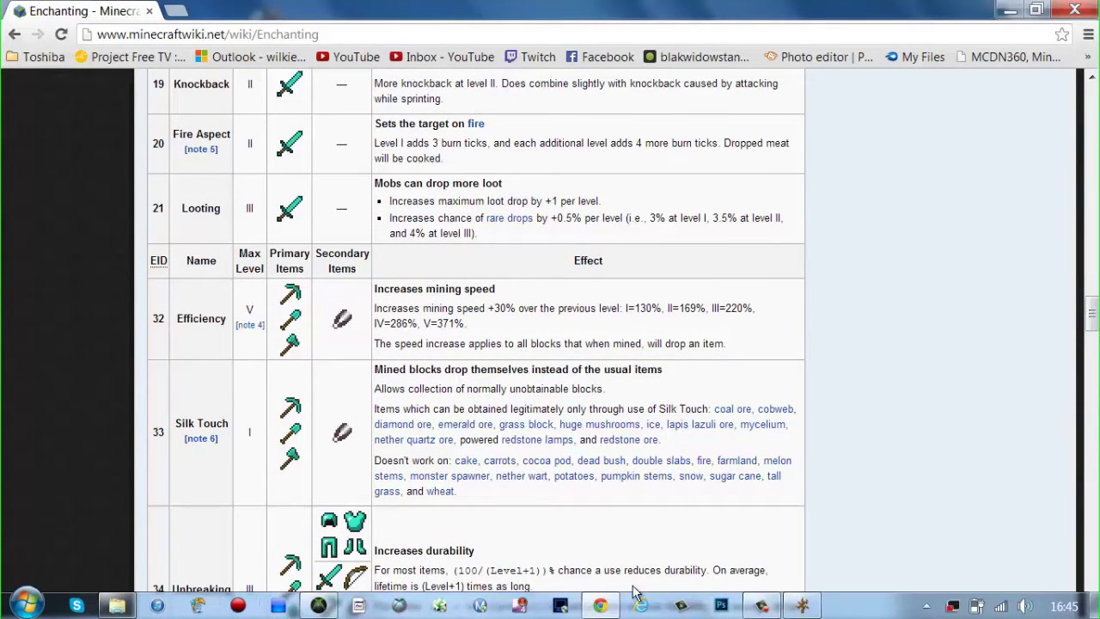
left_click(799, 605)
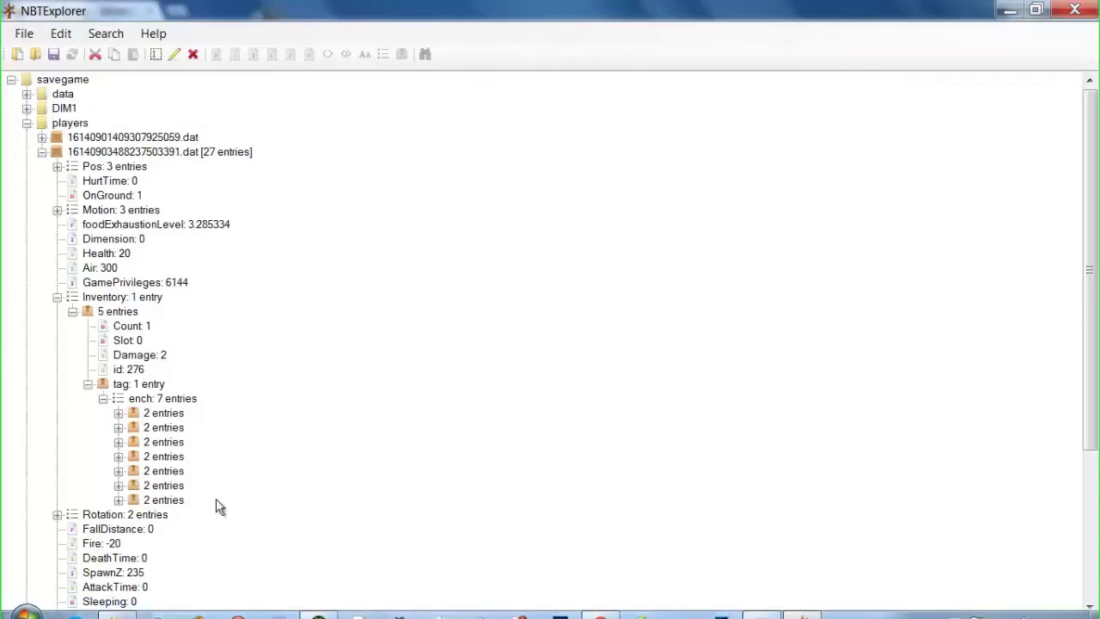
Step: Set the id of the sixth ench entry to 21 for Looting and recheck the enchantment table on the wiki
left_click(119, 486)
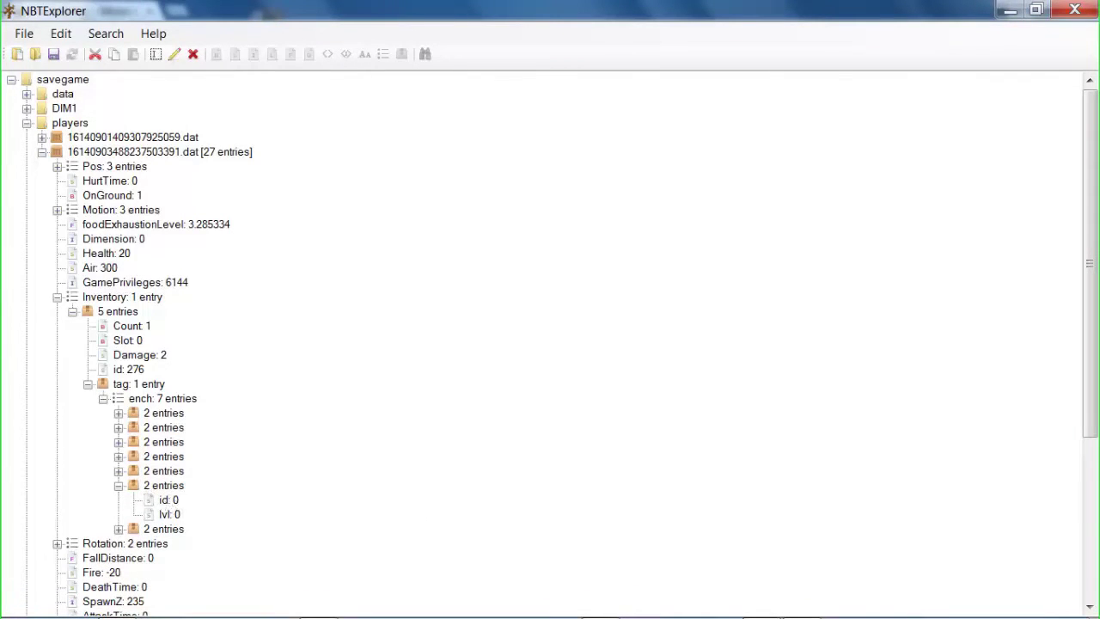
double_click(170, 501)
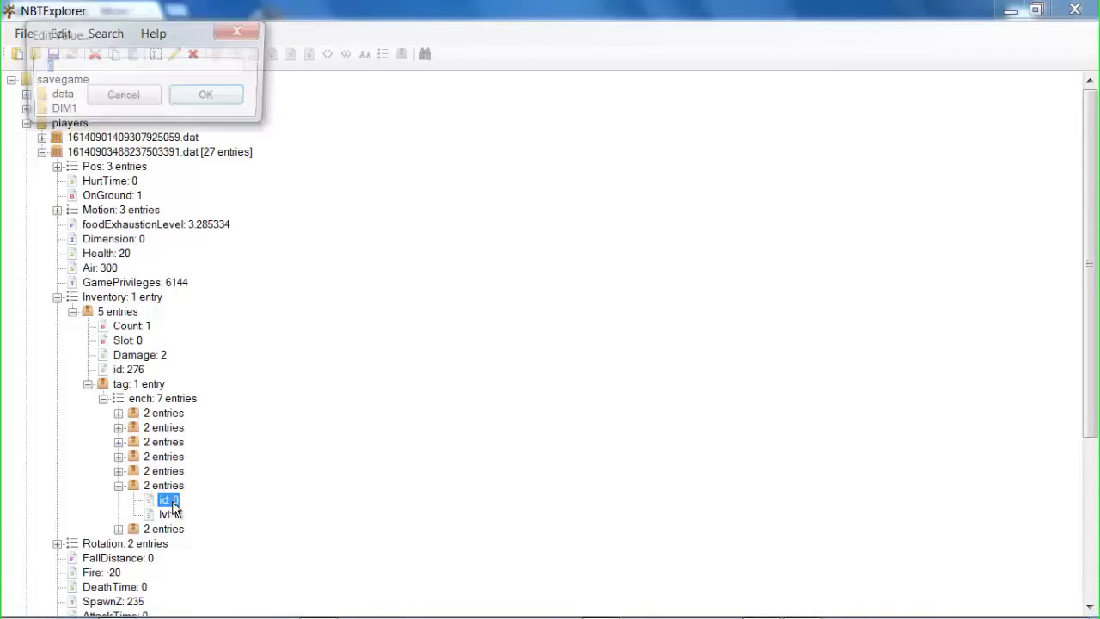
type("21")
key("Return")
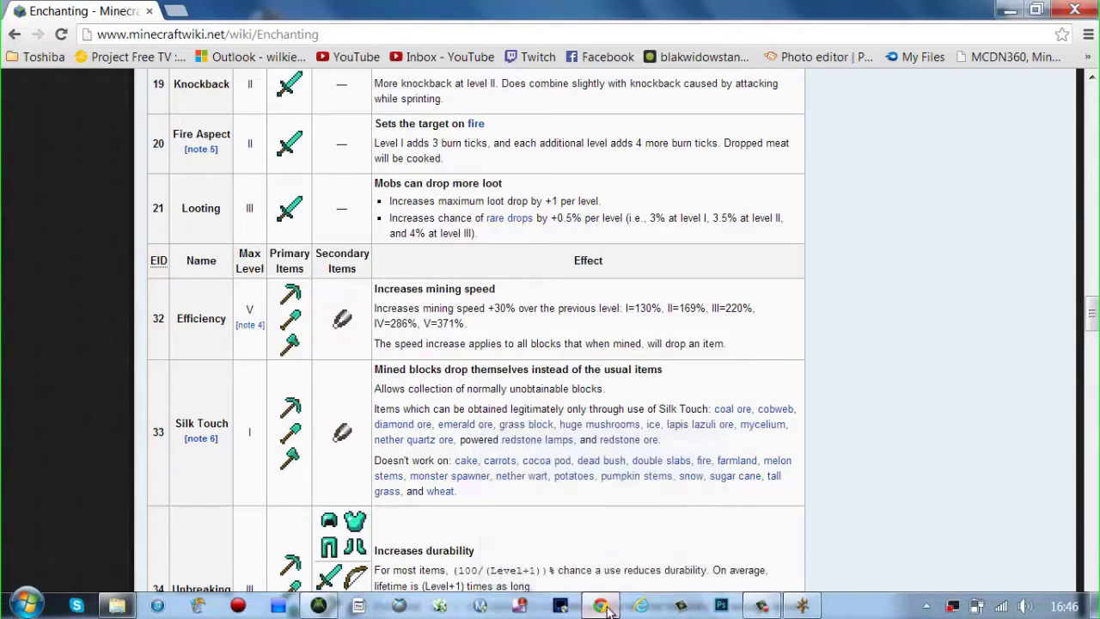
left_click(802, 606)
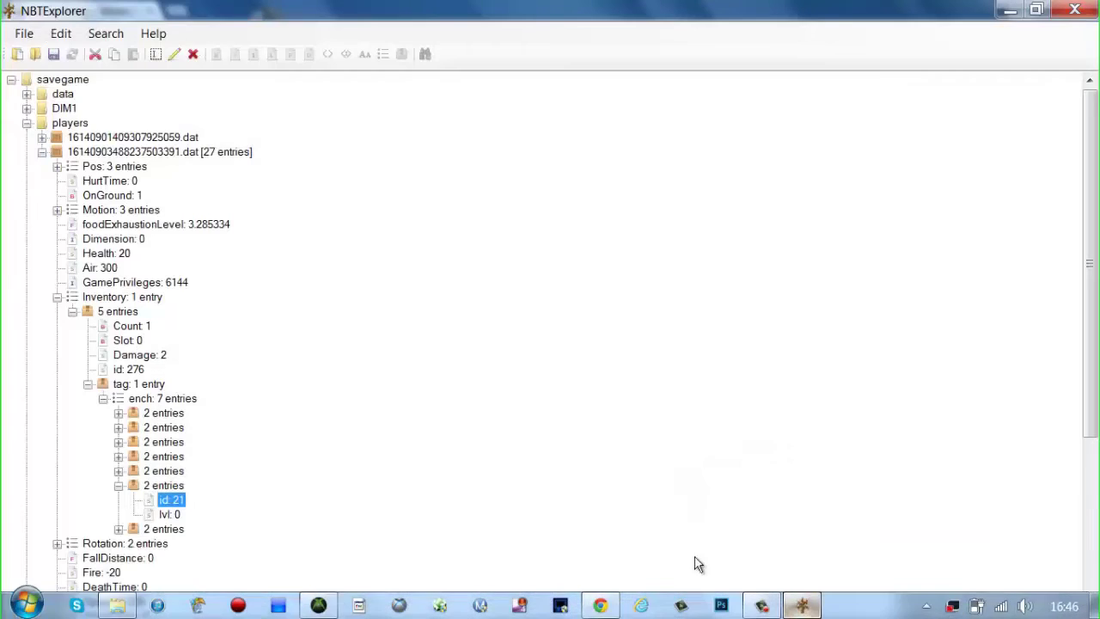
Step: Set the id of the seventh ench entry to 34 for Unbreaking
double_click(168, 529)
left_click(169, 544)
double_click(168, 545)
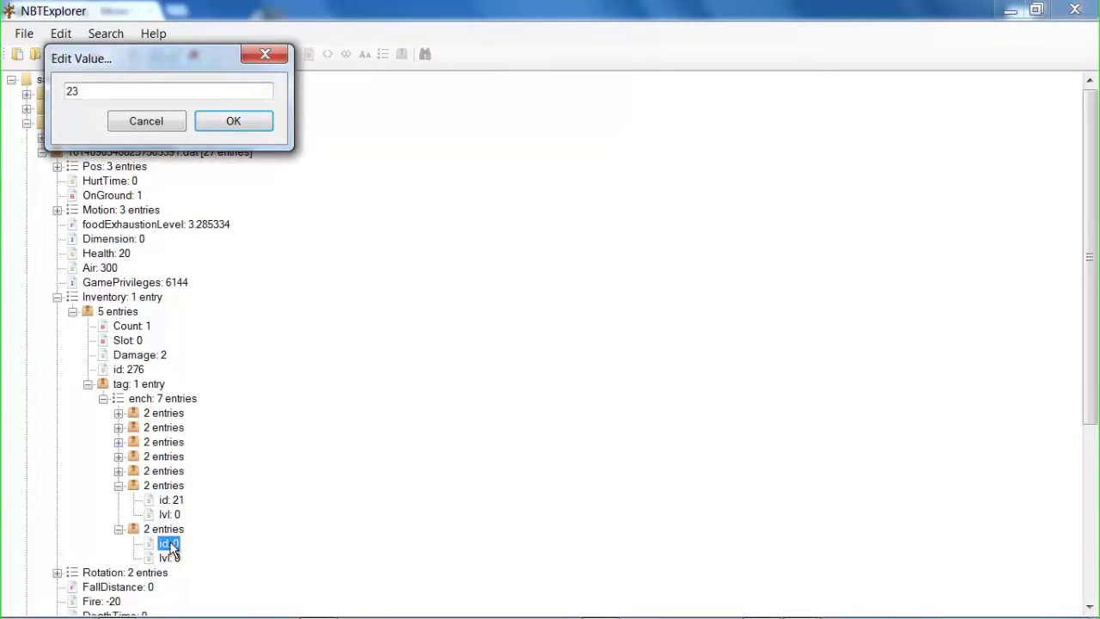
key("Return")
double_click(171, 544)
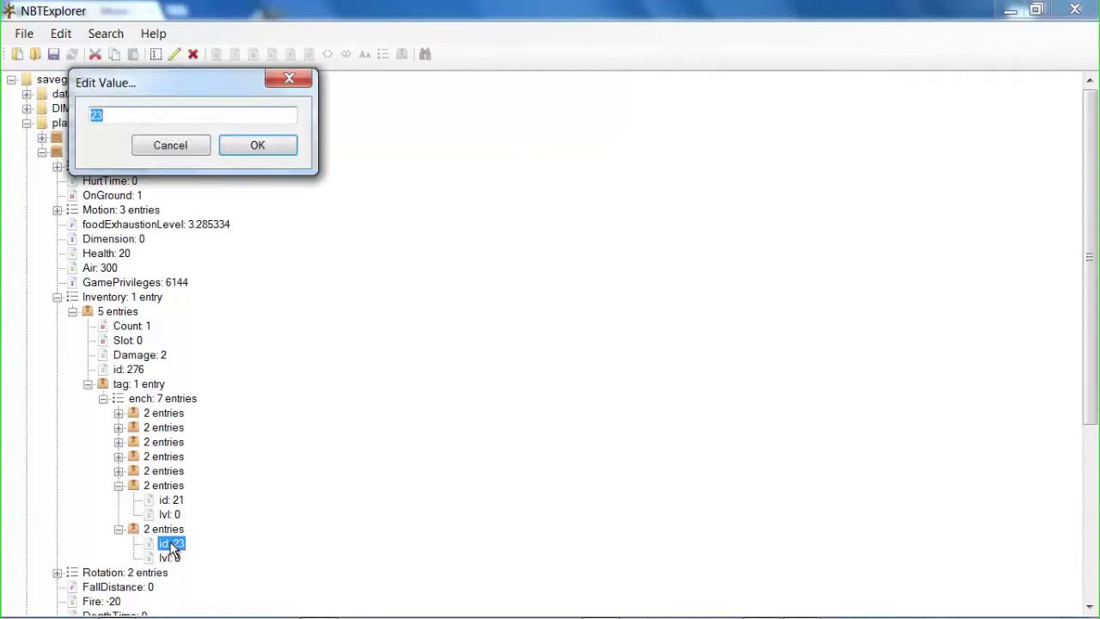
type("34")
key("Return")
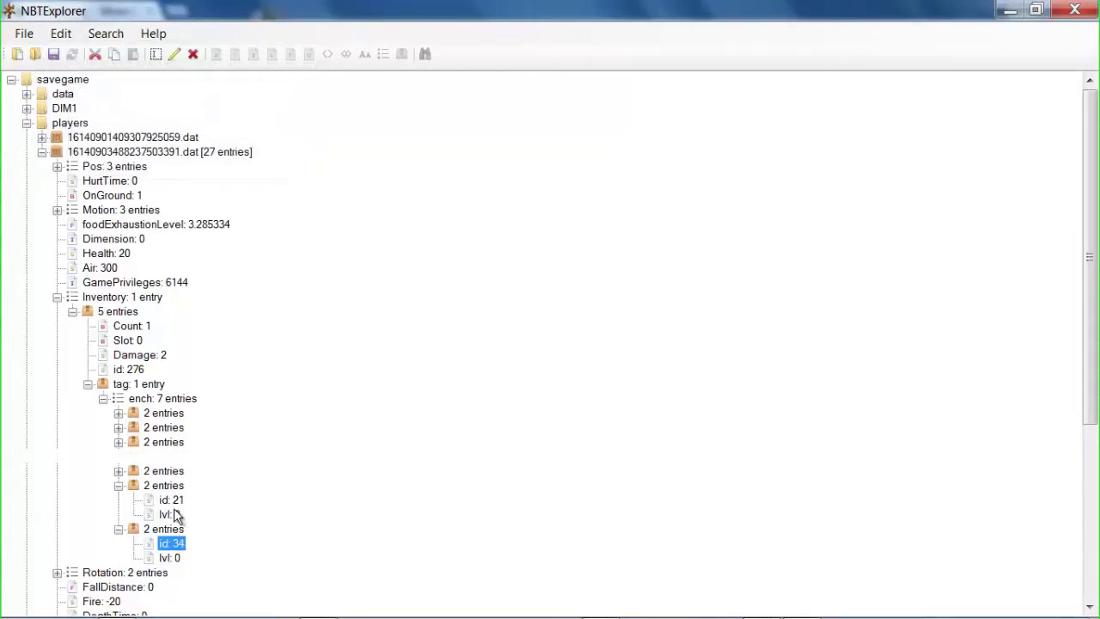
Step: Set lvl to 3 in both the sixth and seventh ench entries and collapse them
double_click(172, 514)
type("3")
key("Return")
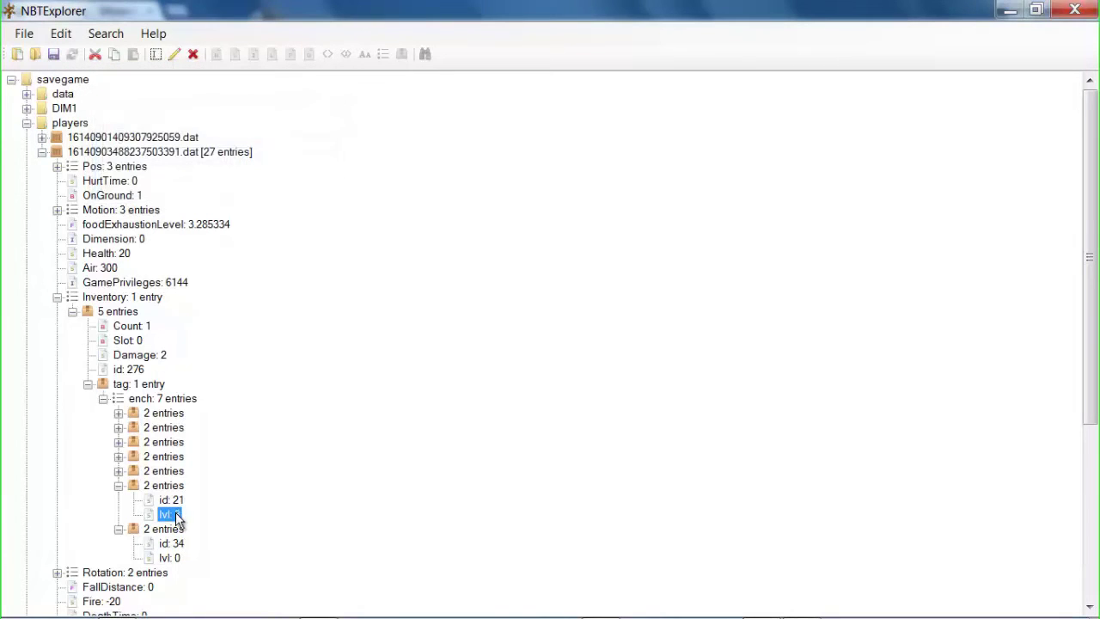
double_click(172, 558)
type("3")
key("Return")
left_click(119, 528)
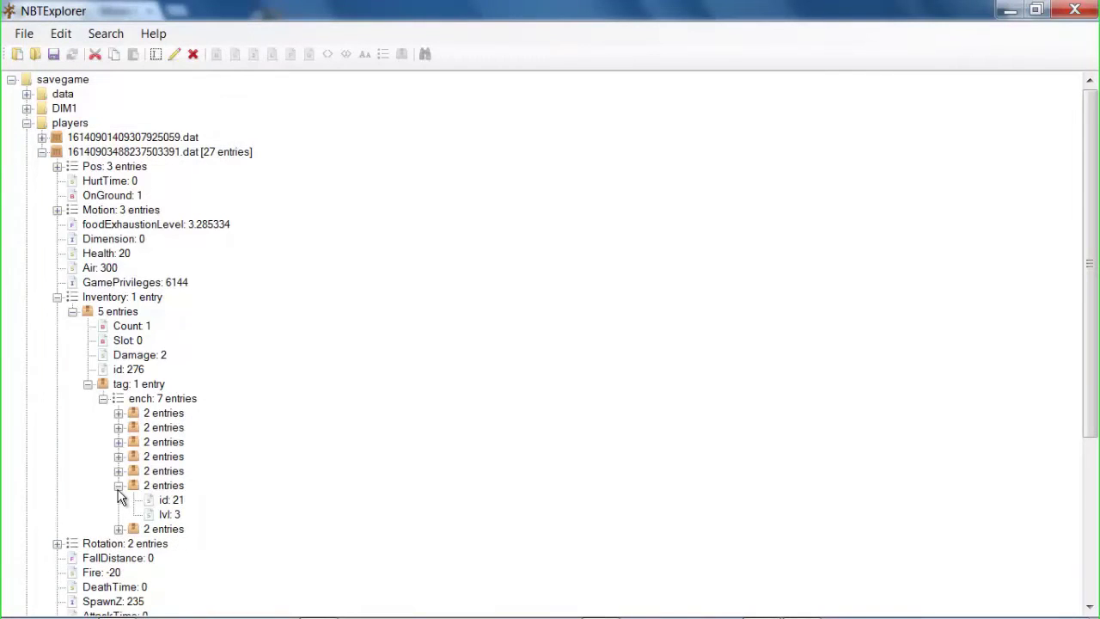
left_click(118, 487)
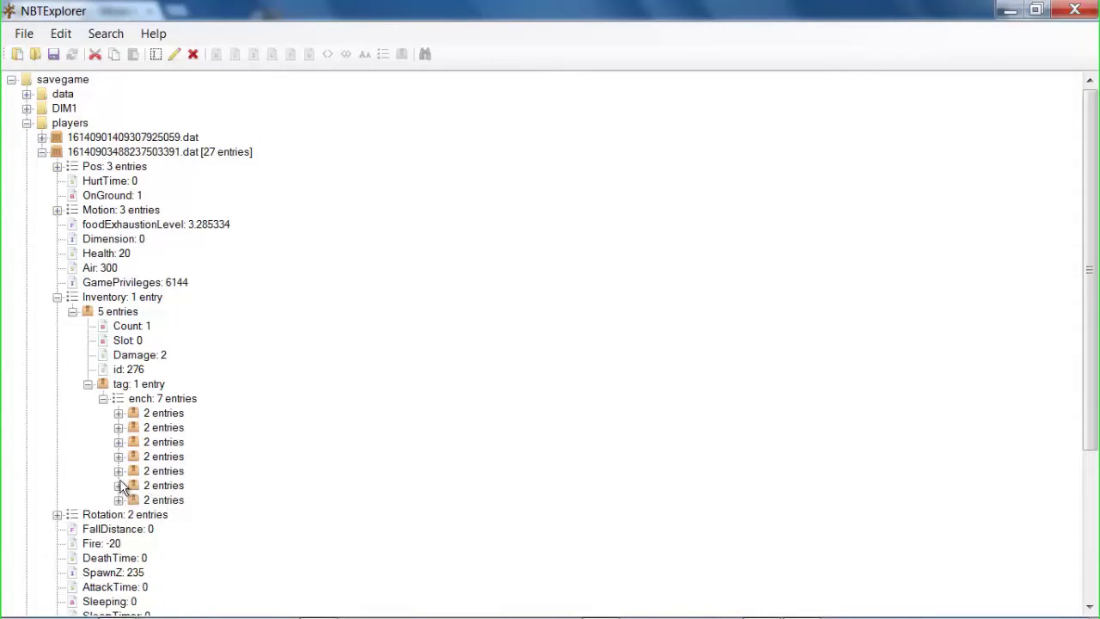
Step: Collapse the ench list and set the diamond sword's Count to 4
left_click(103, 398)
double_click(148, 330)
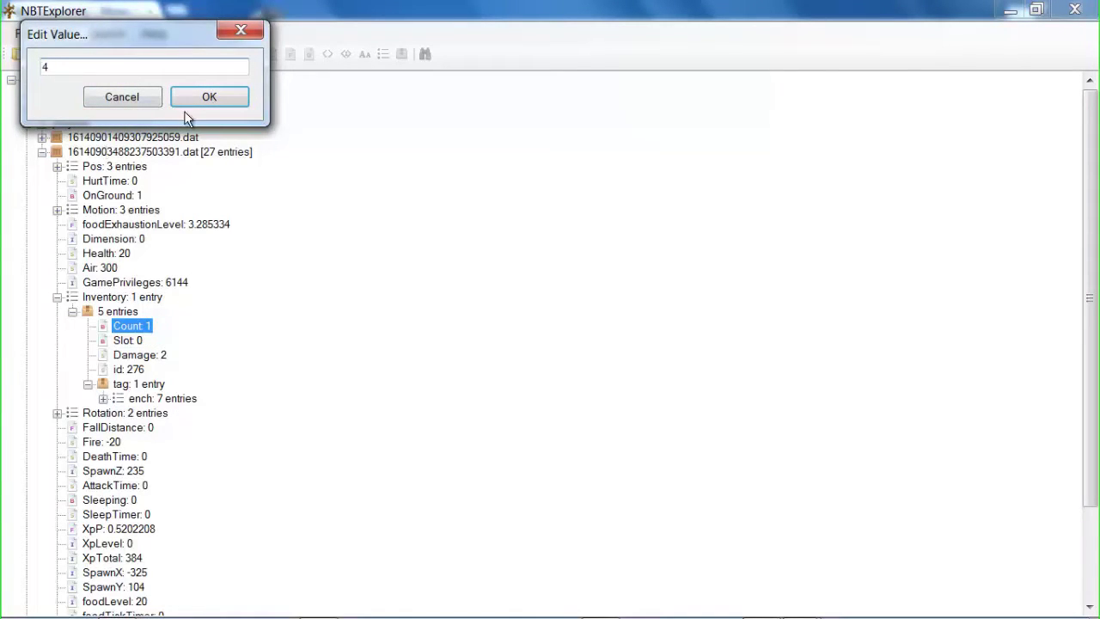
left_click(209, 97)
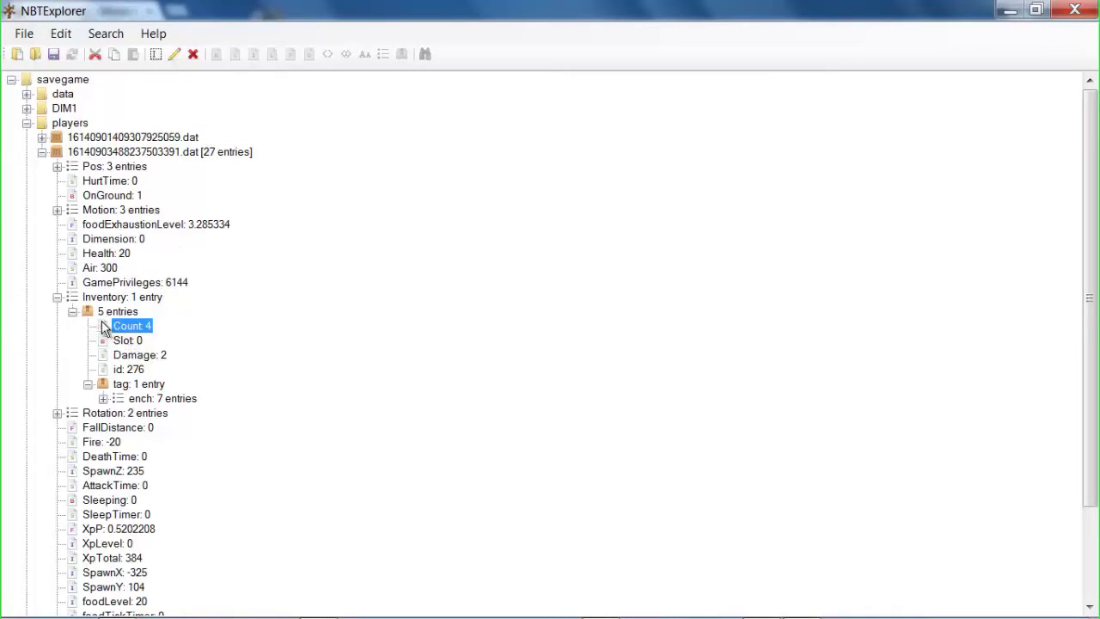
Step: Collapse the Inventory, save all modified tags and close NBTExplorer
left_click(72, 311)
left_click(57, 296)
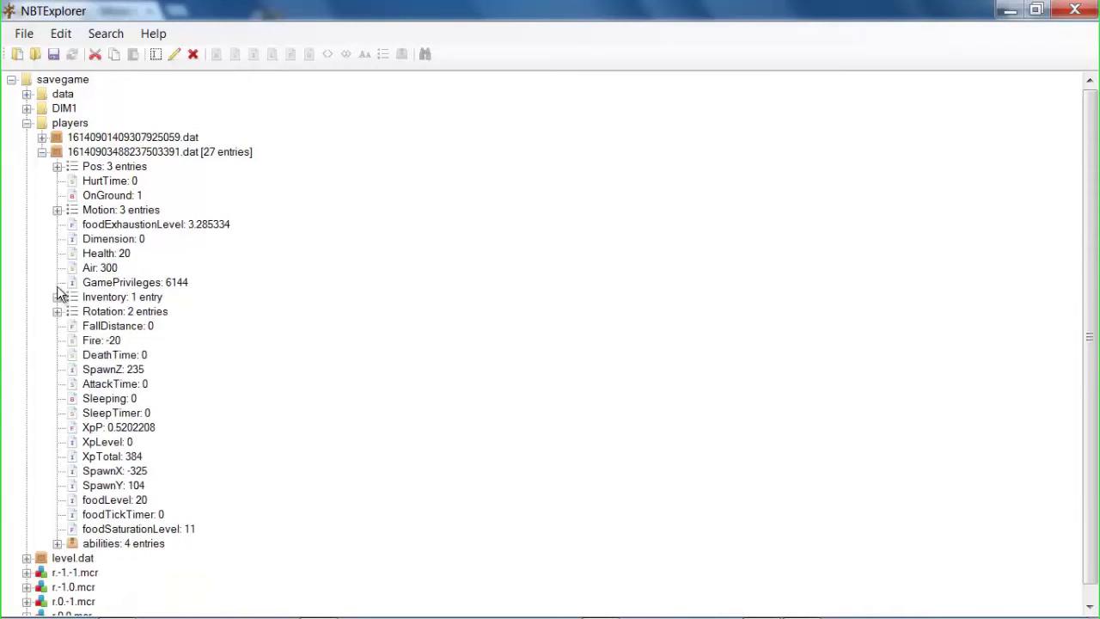
left_click(52, 53)
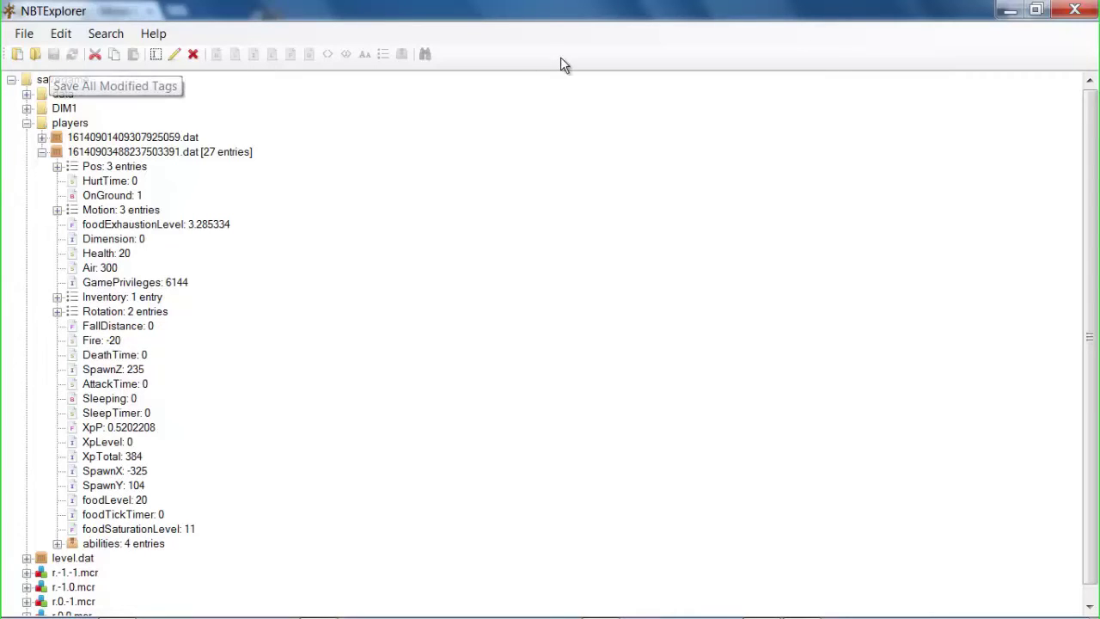
left_click(1075, 10)
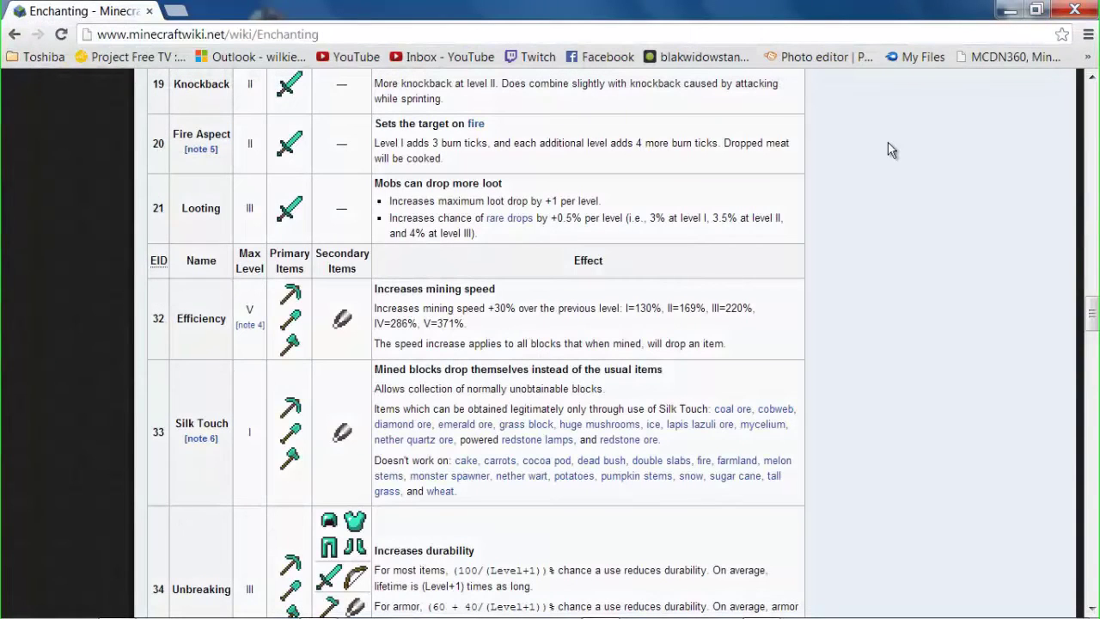
Step: Minimize Chrome and rebuild the edited save by running savegame.dat through the Create Savegame.dat script in the XBLA Minecraft save folder
left_click(1009, 9)
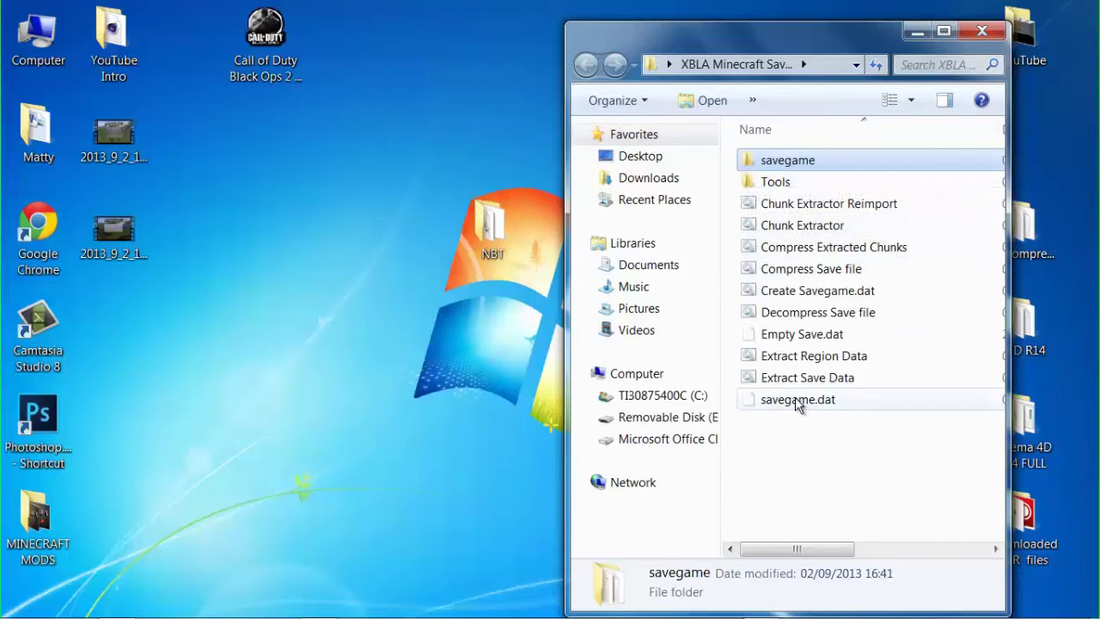
left_click(800, 422)
left_click_drag(805, 403, 806, 297)
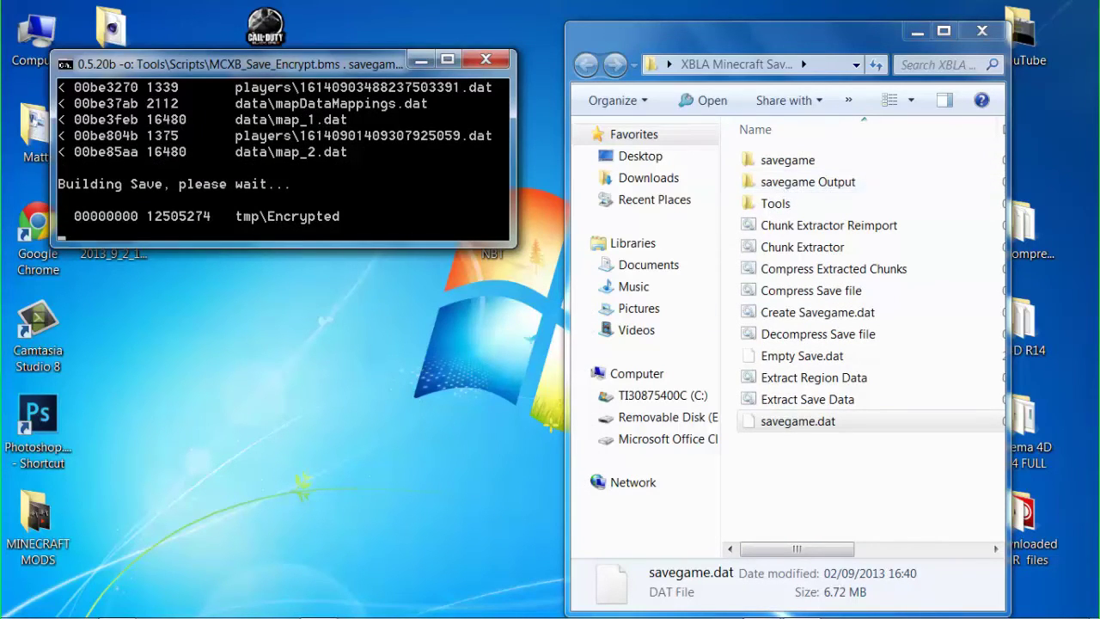
Step: Switch to Horizon and start replacing savegame.dat in the Minecraft TU12 package contents
mouse_move(402, 610)
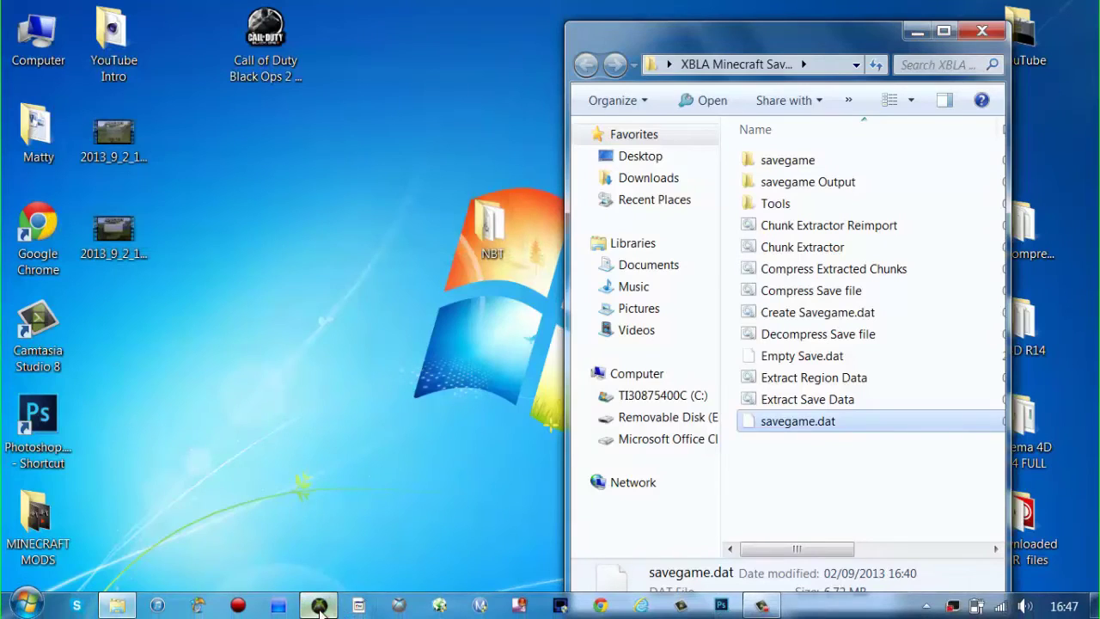
left_click(318, 605)
left_click(496, 318)
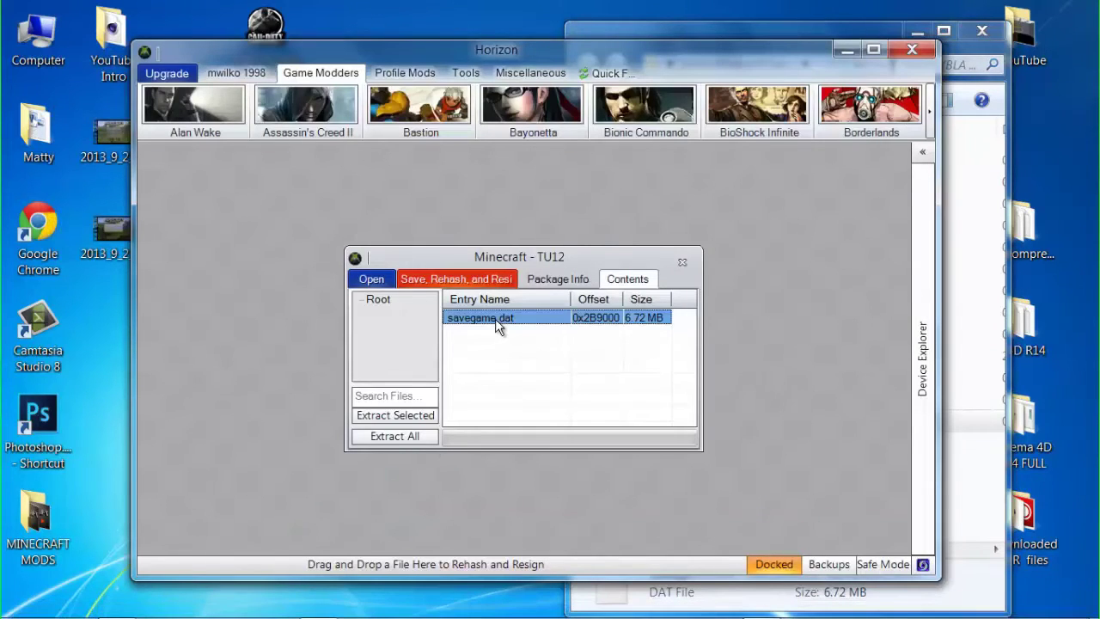
right_click(495, 319)
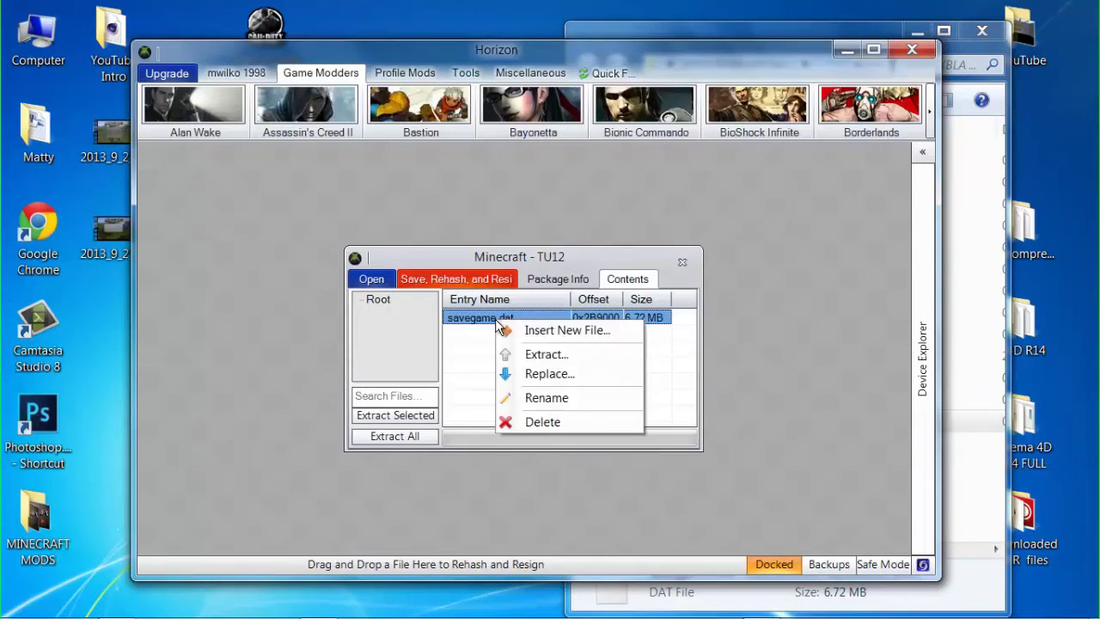
left_click(540, 372)
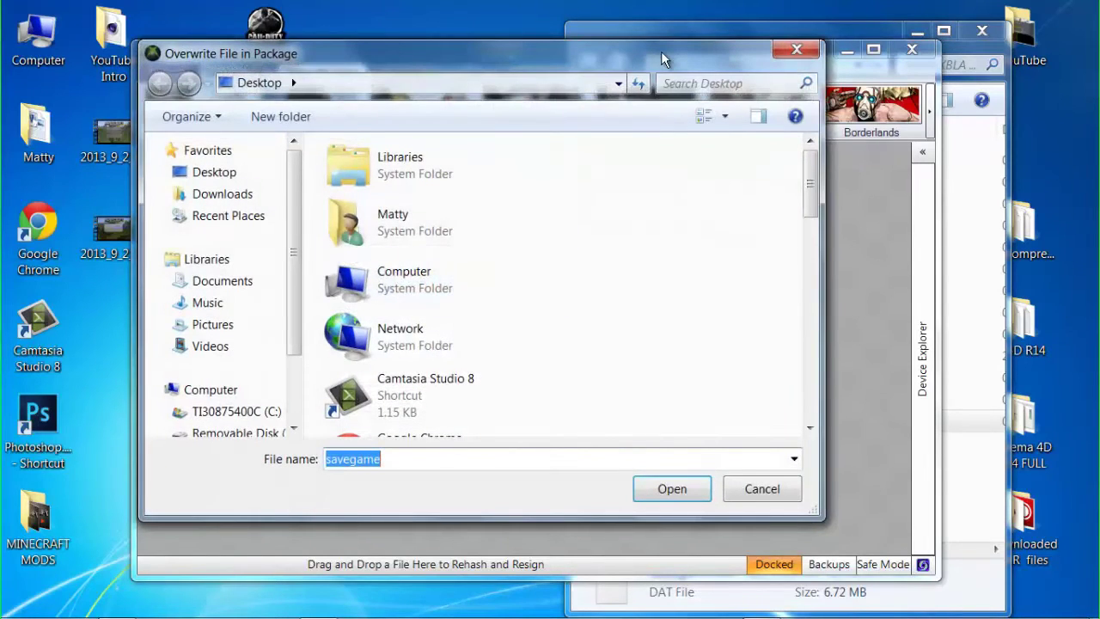
left_click(710, 83)
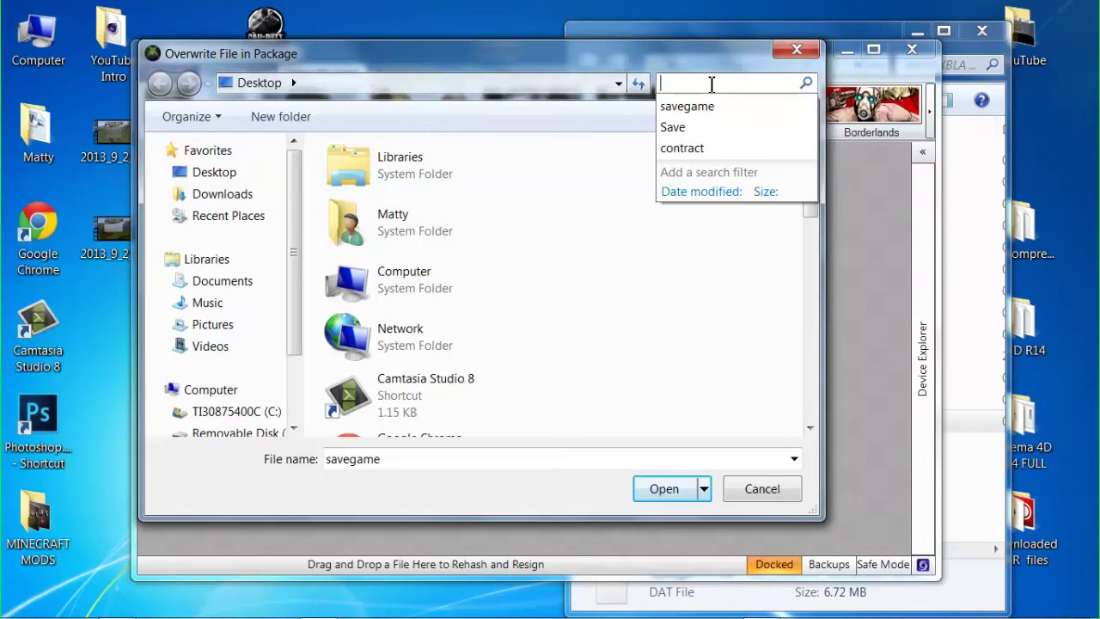
key("Down")
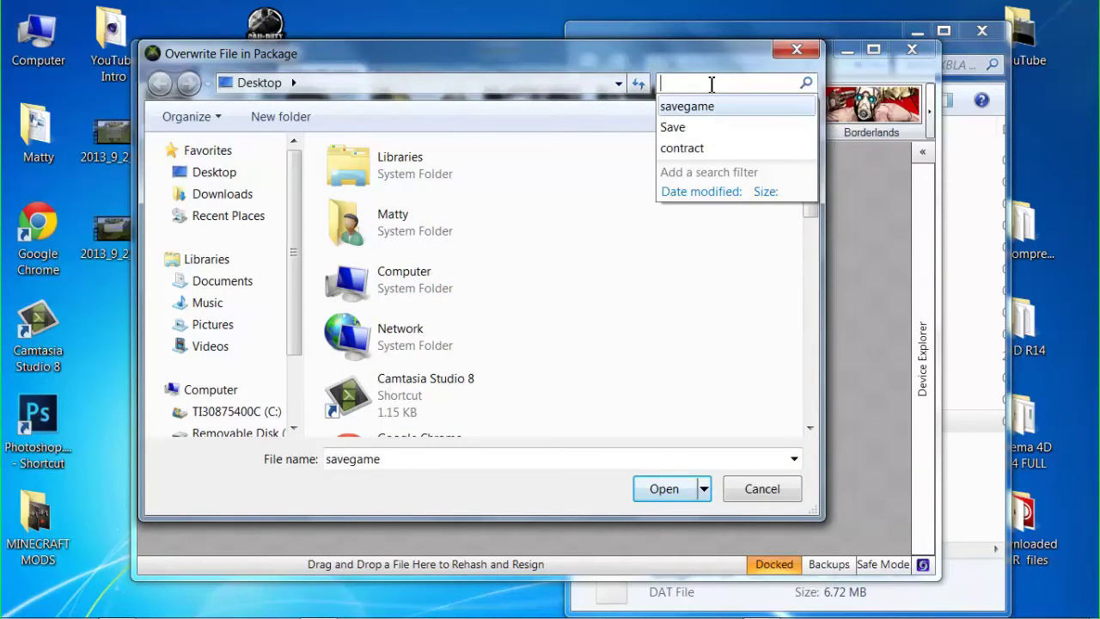
key("BackSpace")
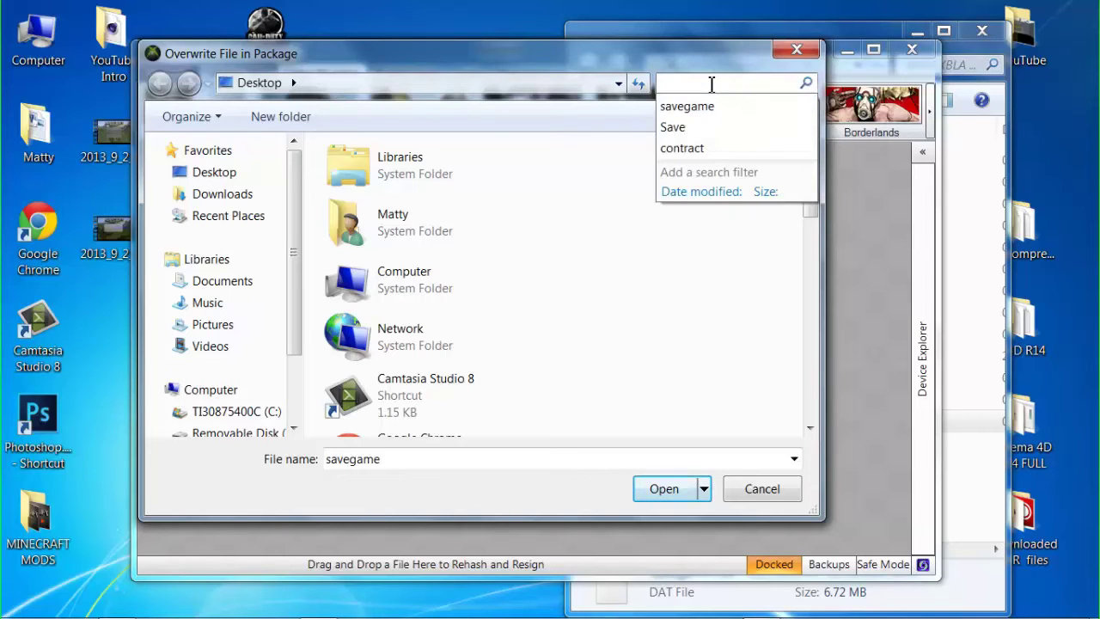
key("Escape")
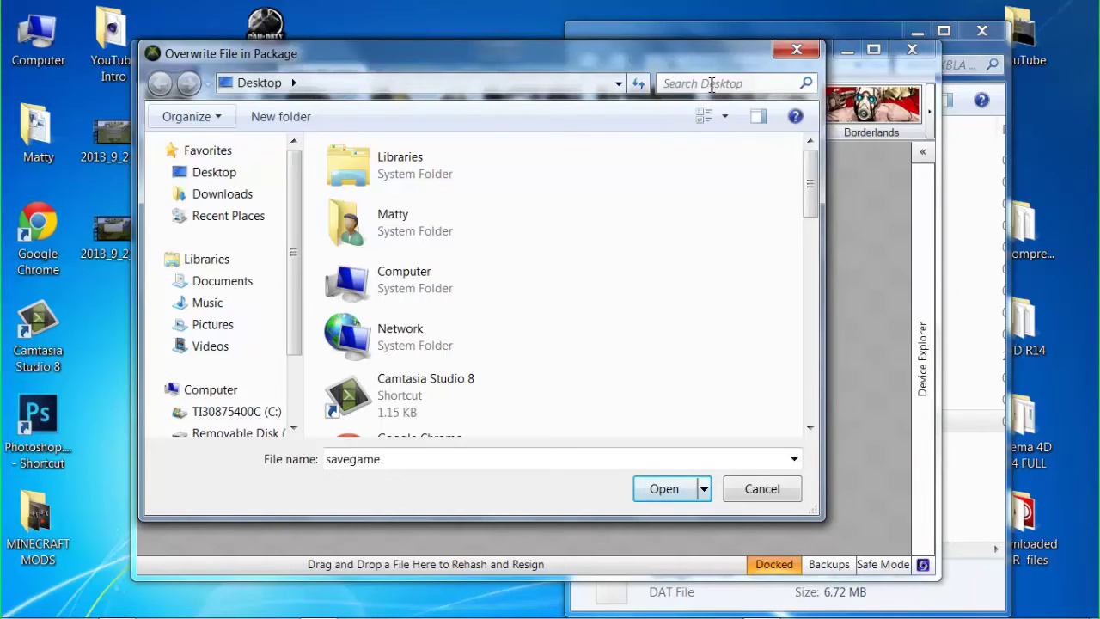
Step: Search the desktop for savegame and overwrite the package entry with savegame.dat from the savegame Output folder
left_click(711, 83)
type("savegame")
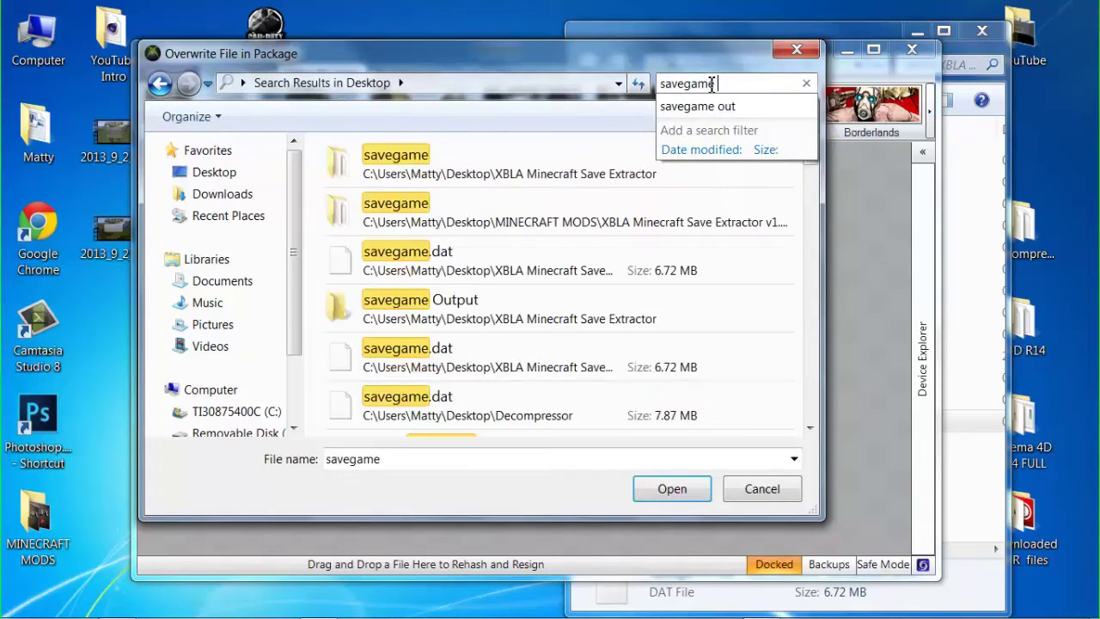
double_click(470, 309)
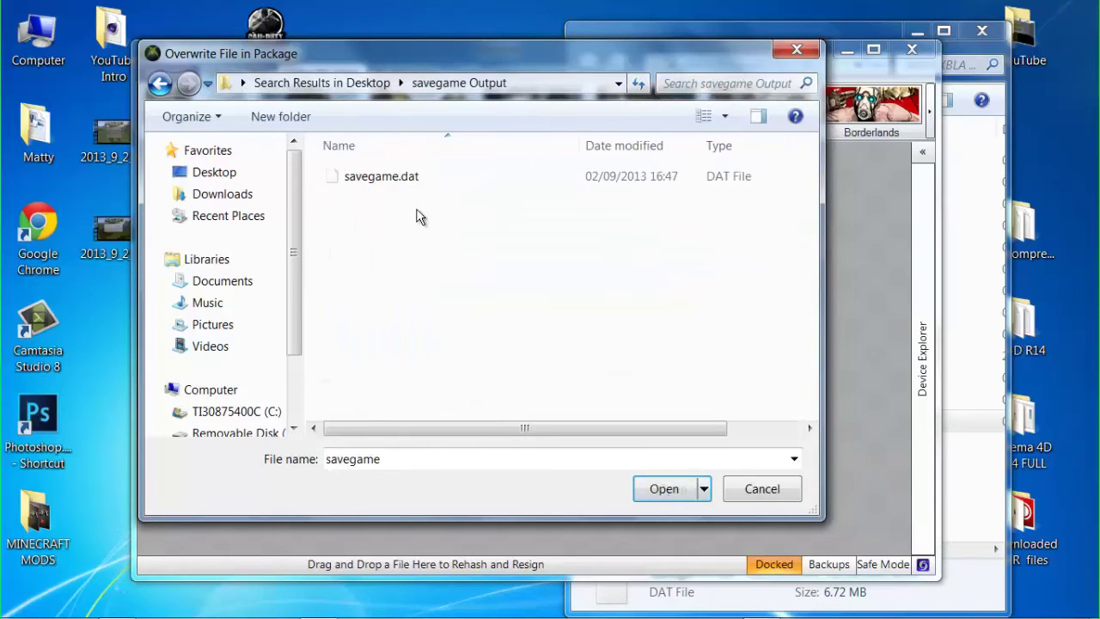
left_click(398, 180)
left_click(664, 488)
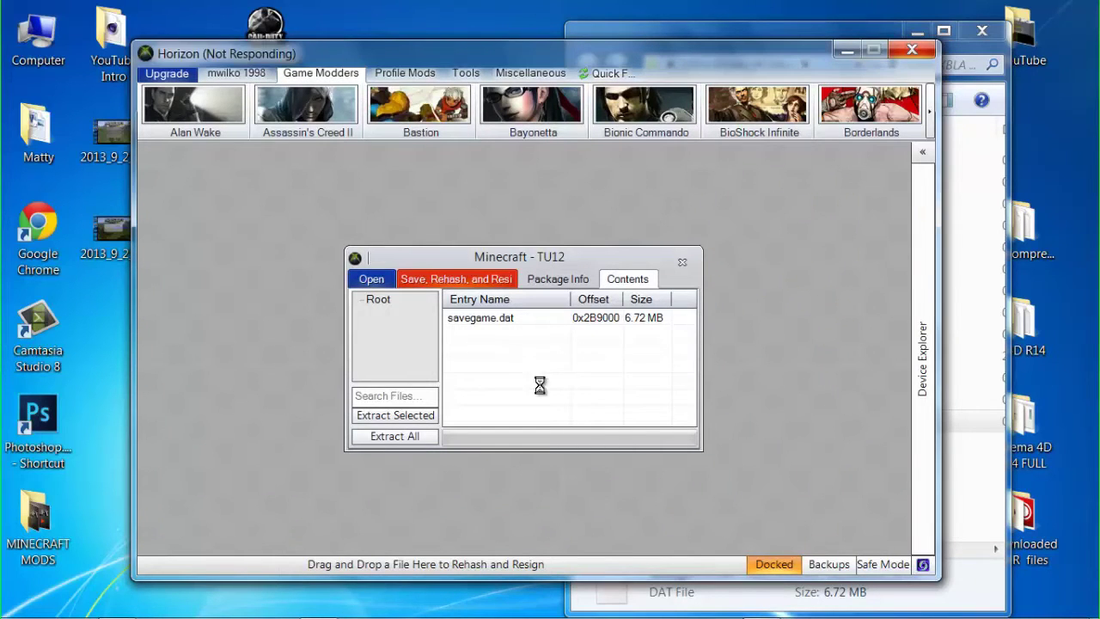
left_click(548, 343)
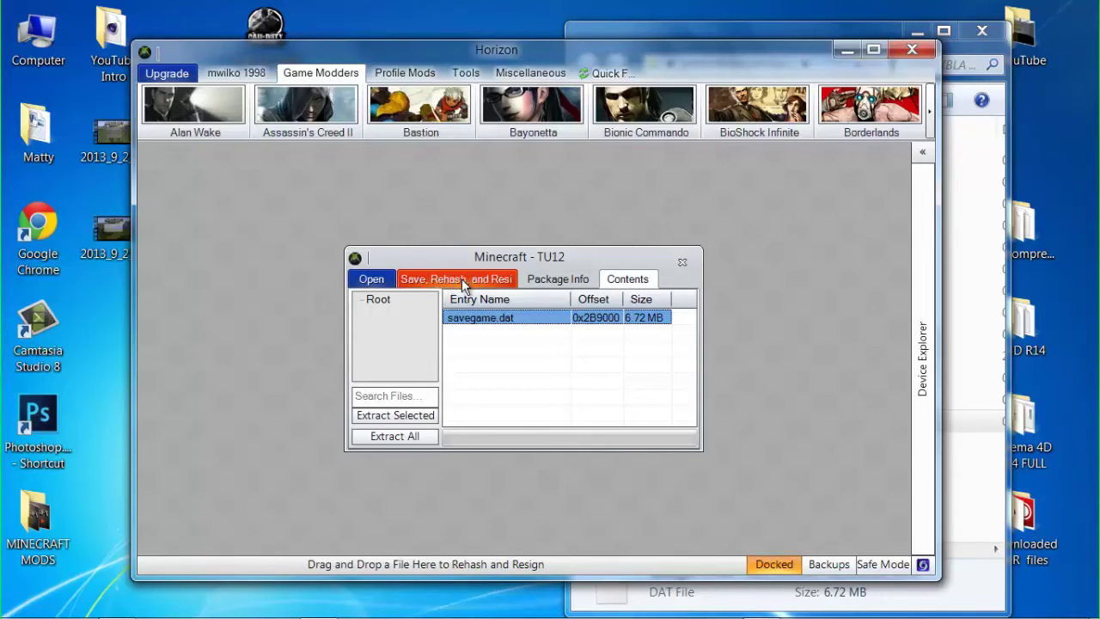
Step: Save, rehash and resign the TU12 package to the device and dismiss the confirmation
left_click(461, 277)
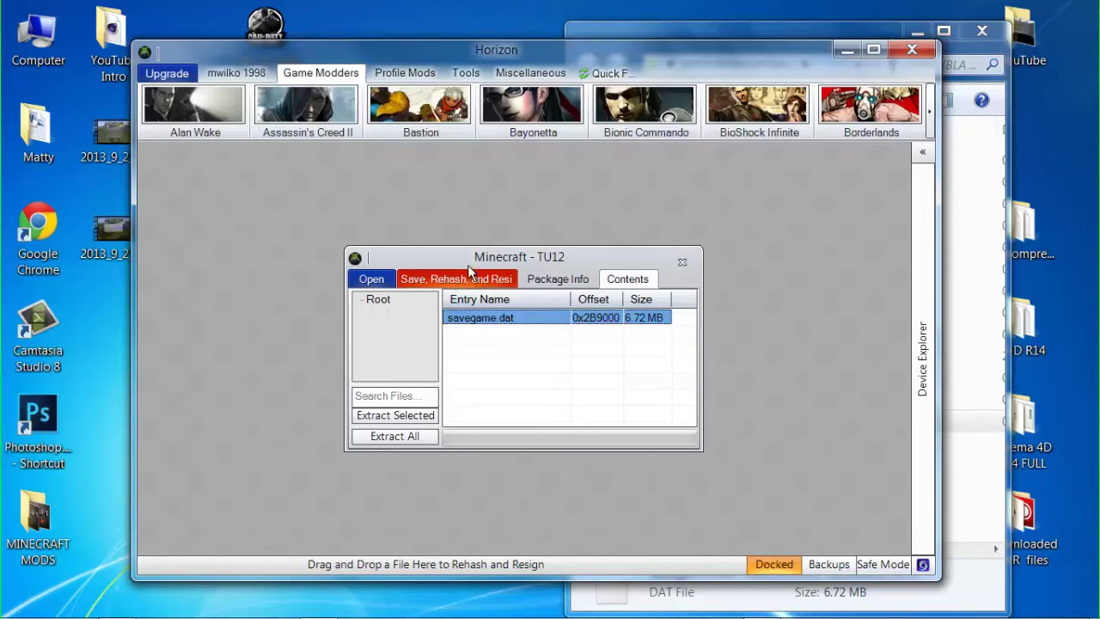
left_click(491, 275)
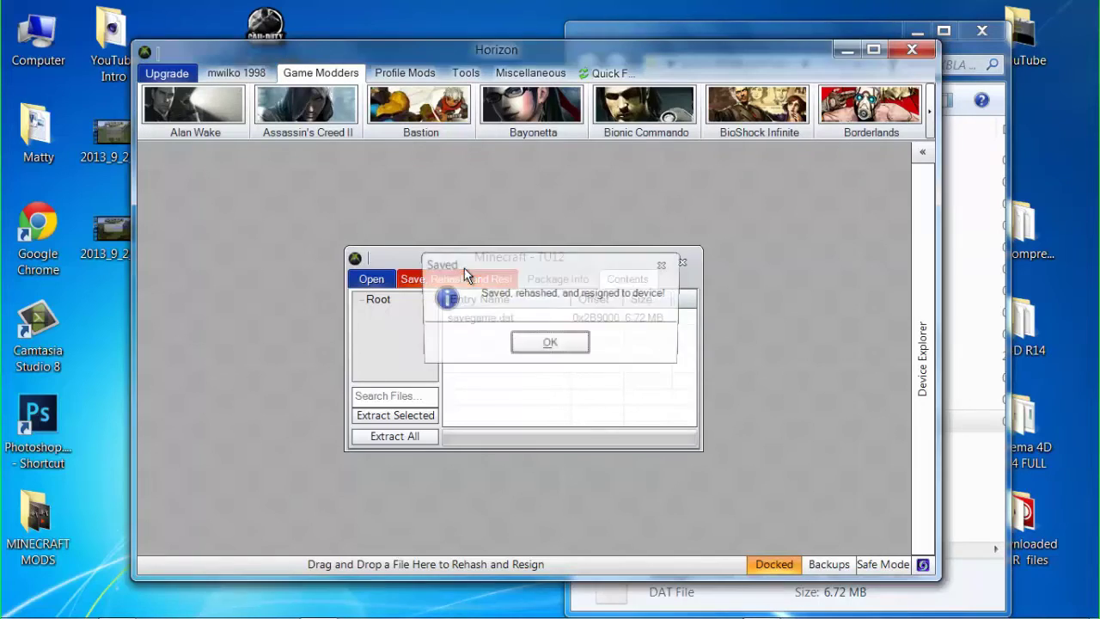
left_click(572, 342)
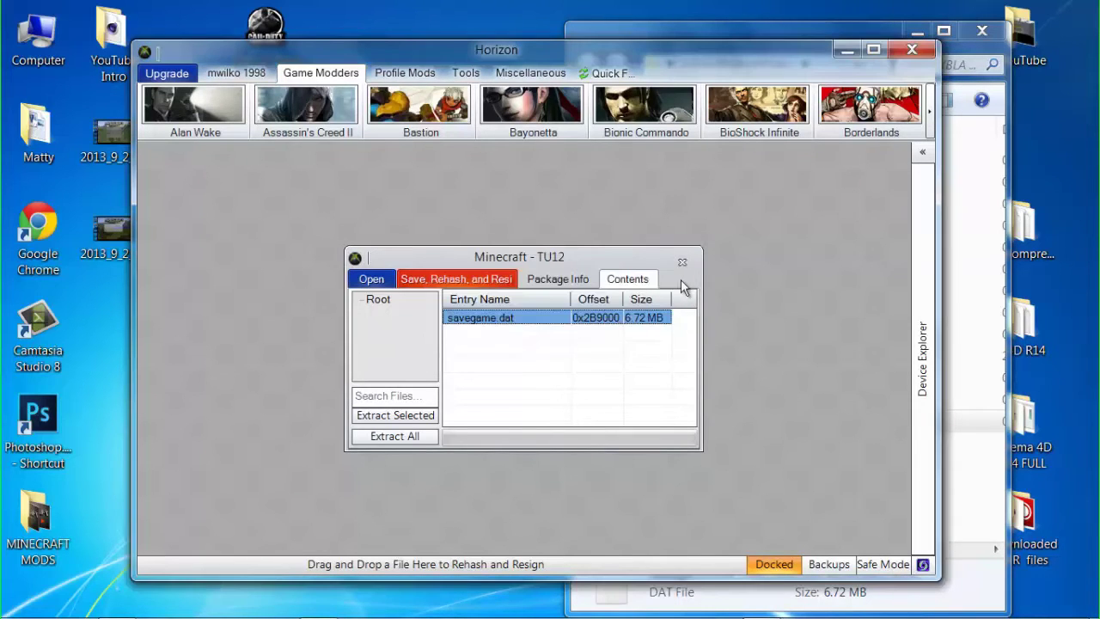
Step: Close Horizon and the XBLA Minecraft save folder window
left_click(681, 262)
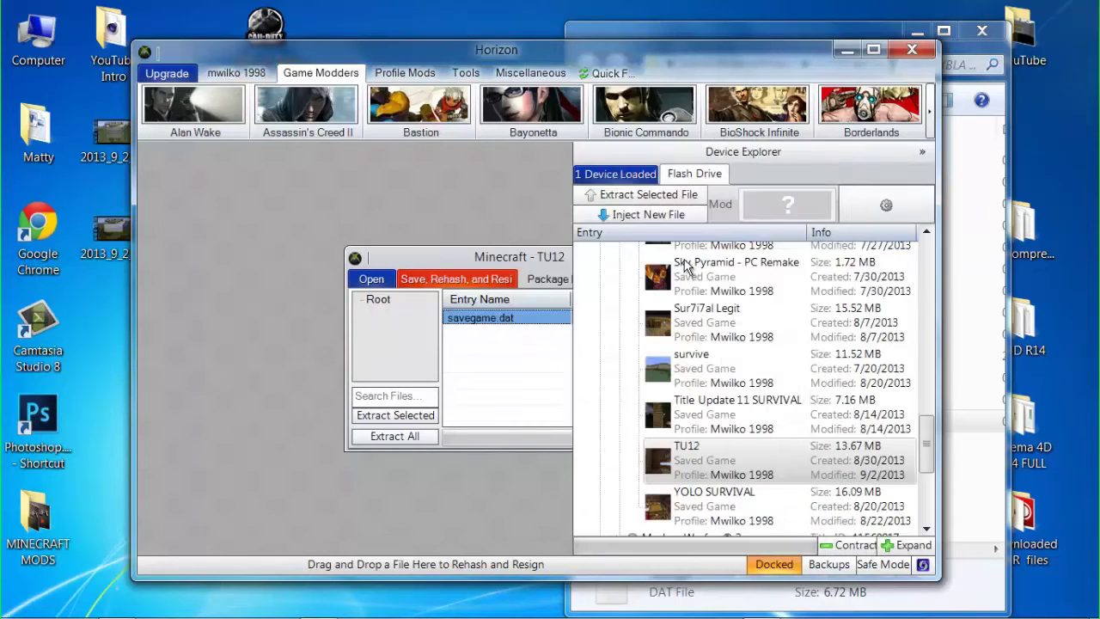
left_click(911, 49)
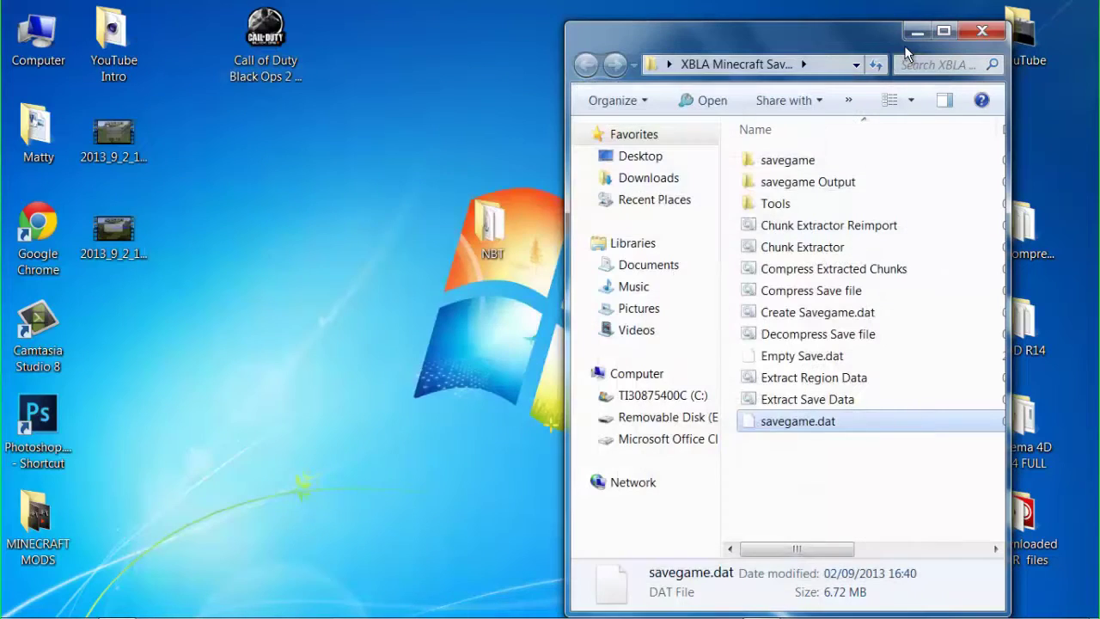
left_click(980, 32)
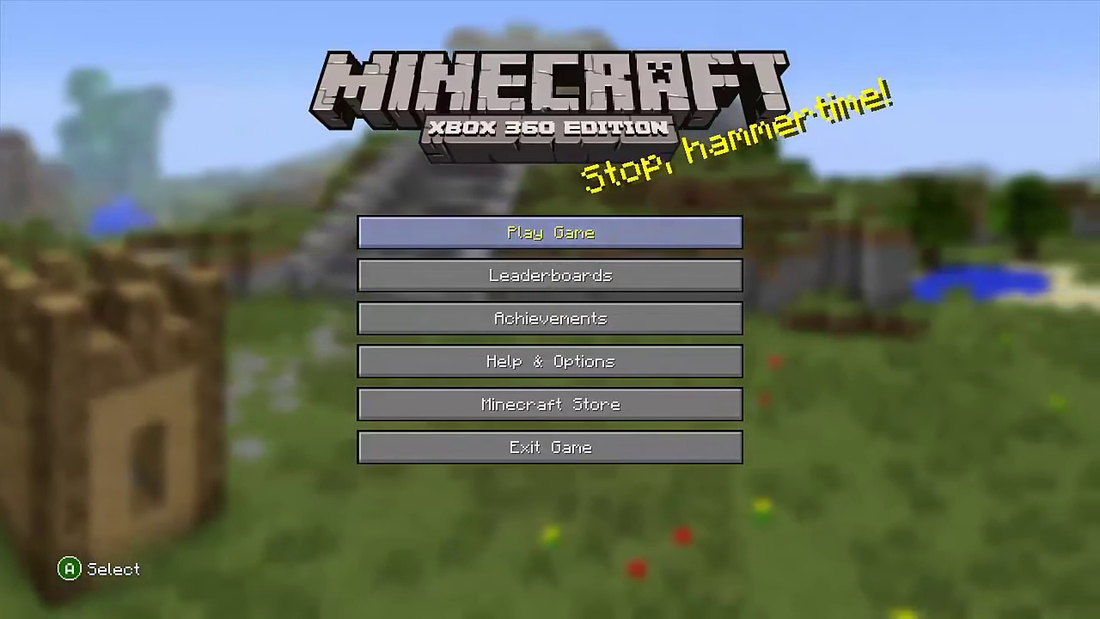
Step: Switch to Minecraft on the Xbox 360, choose the Memory Unit as storage device and load the TU12 world
key("Return")
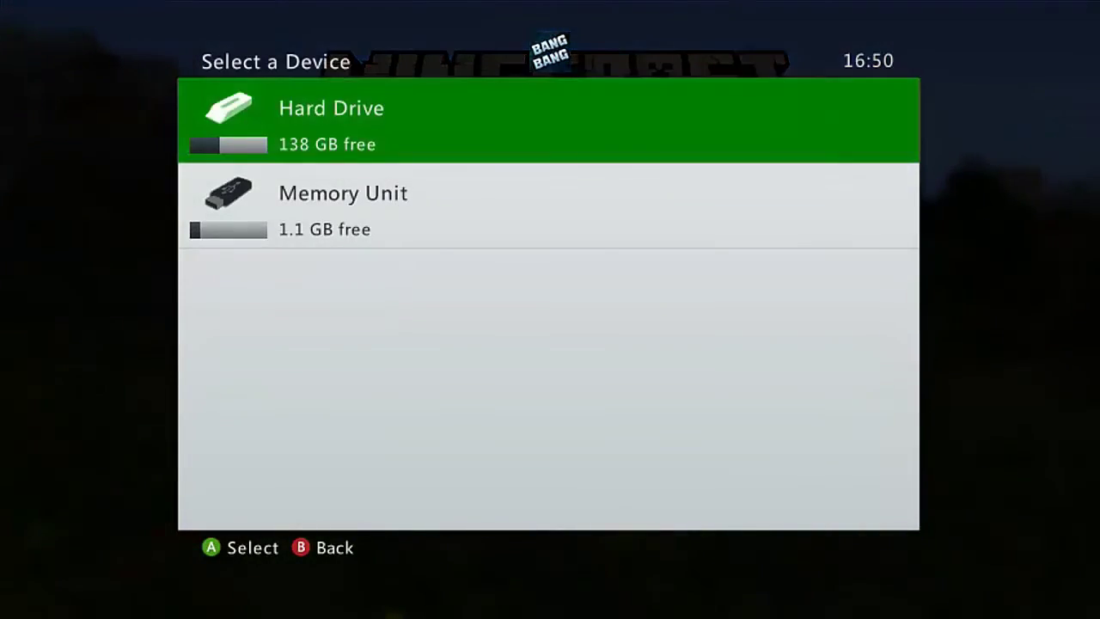
key("Down")
key("Return")
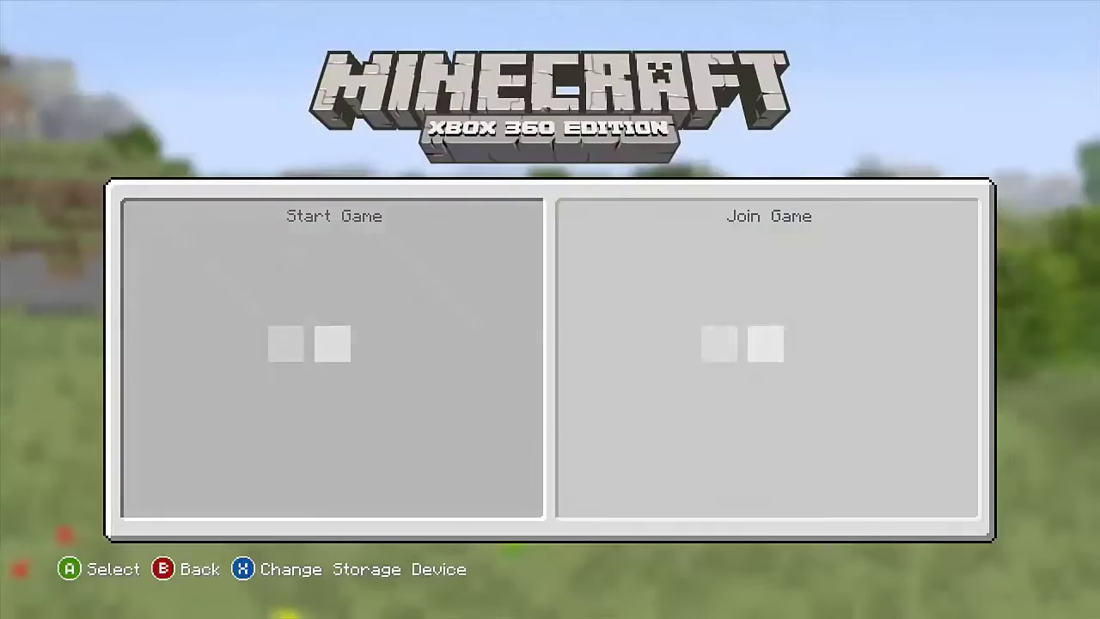
key("Return")
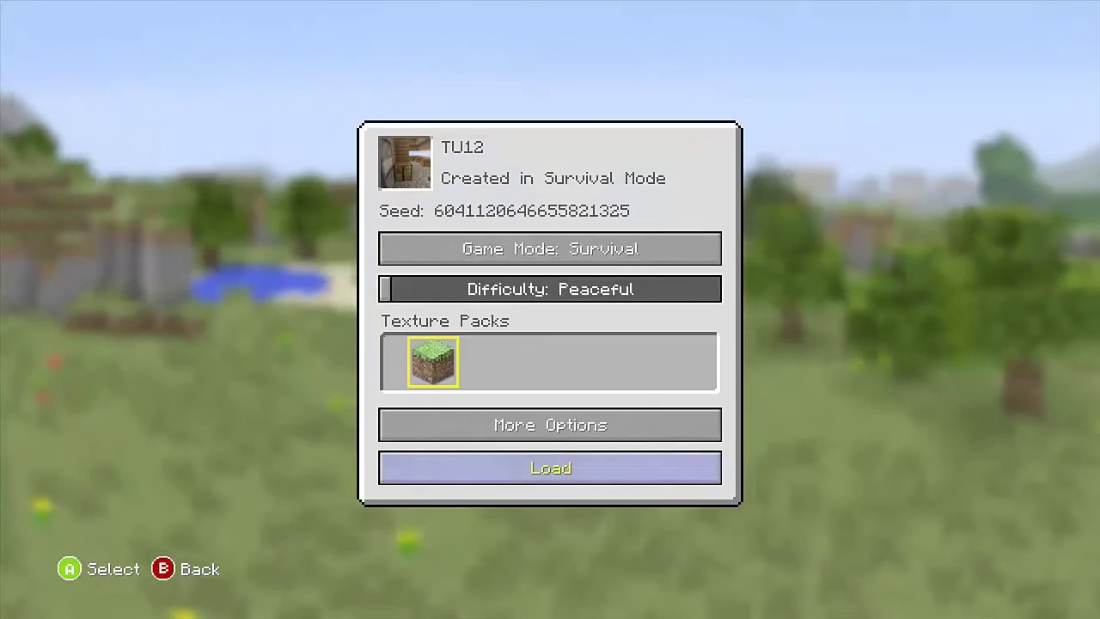
key("Return")
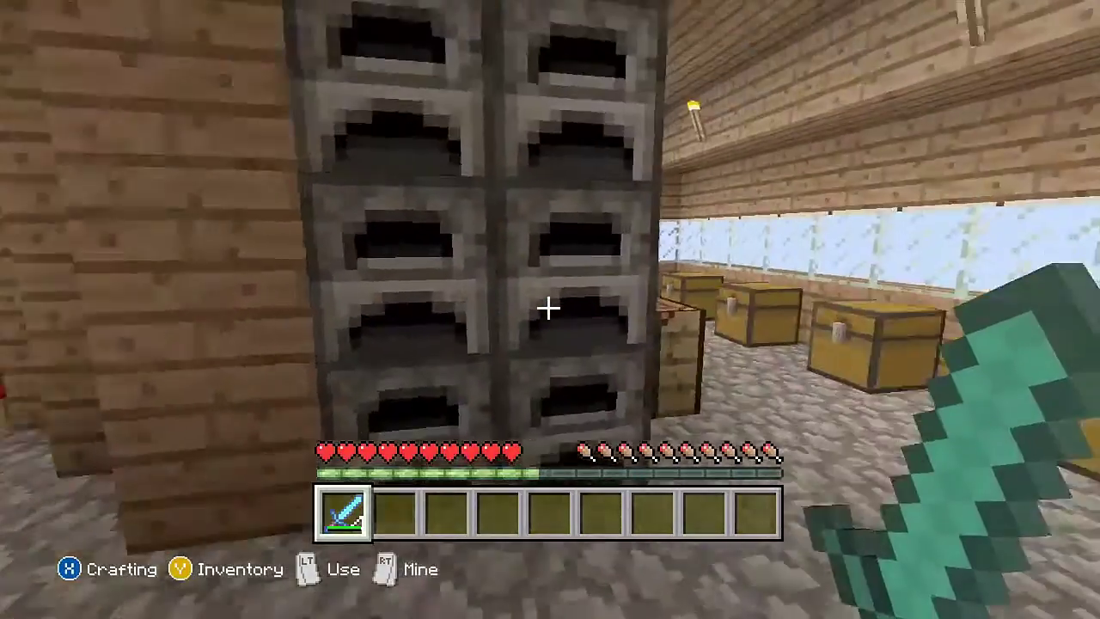
Step: Inspect the diamond sword's enchantments in the inventory and return to the game
key("e")
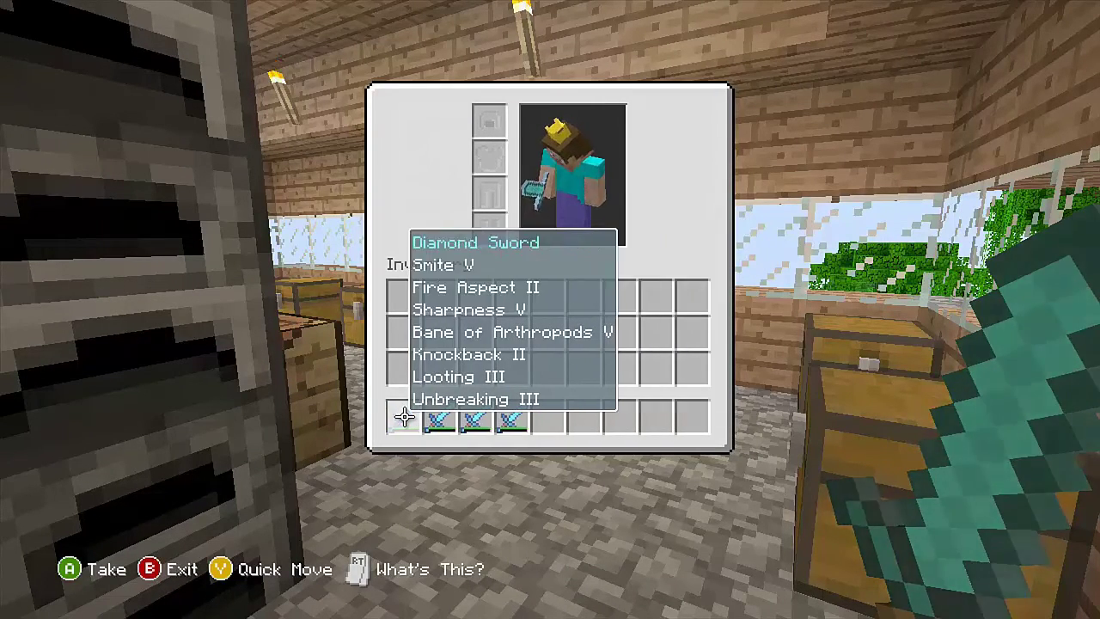
key("Escape")
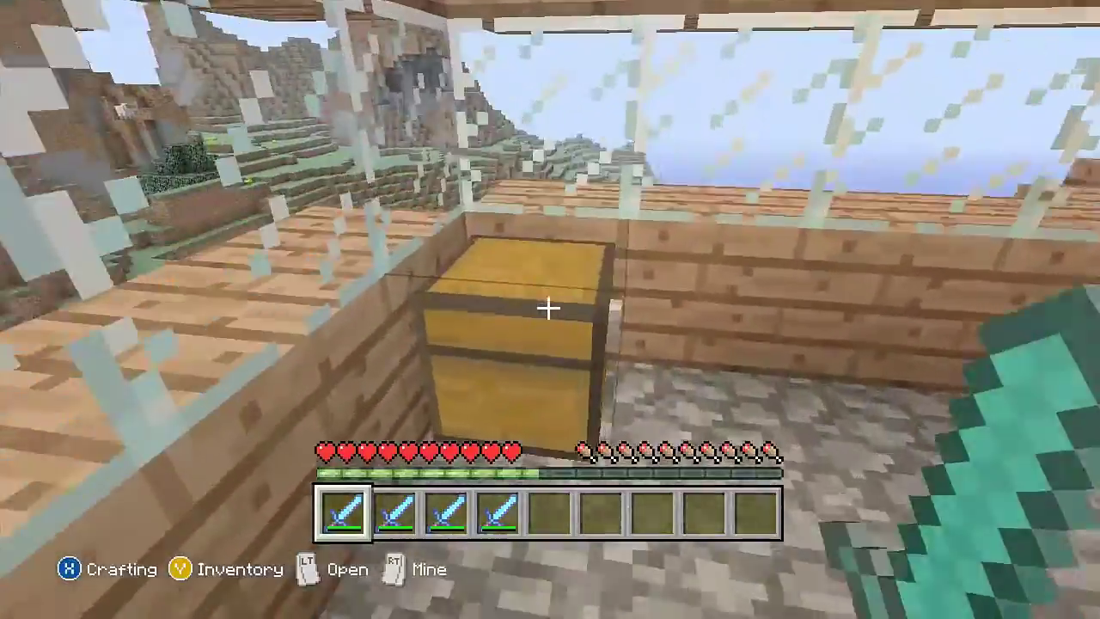